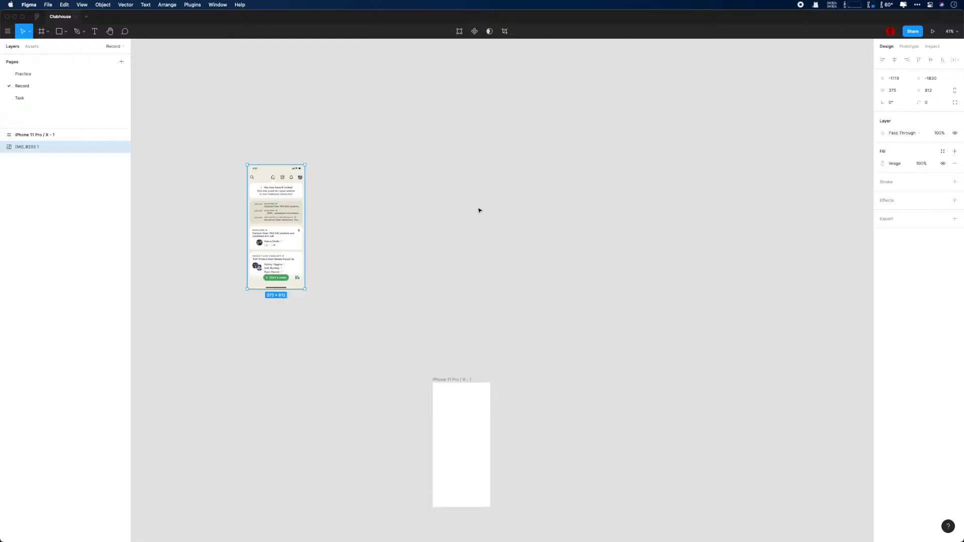
Step: Position the phone frame at X and Y 0, with the reference screenshot beside it
left_click(461, 427)
left_click(897, 91)
type("0")
key("Tab")
left_click_drag(275, 201, 348, 482)
key("shift+2")
left_click_drag(676, 289, 464, 292)
left_click_drag(573, 62, 448, 63)
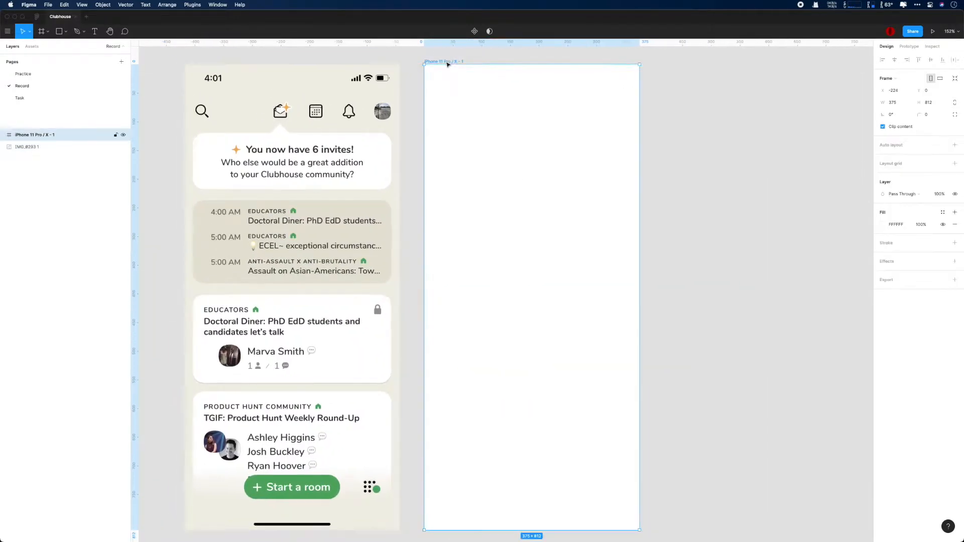
Step: Add left and right margin guides and a horizontal guide below the status bar
left_click_drag(466, 111, 444, 118)
left_click_drag(135, 123, 617, 126)
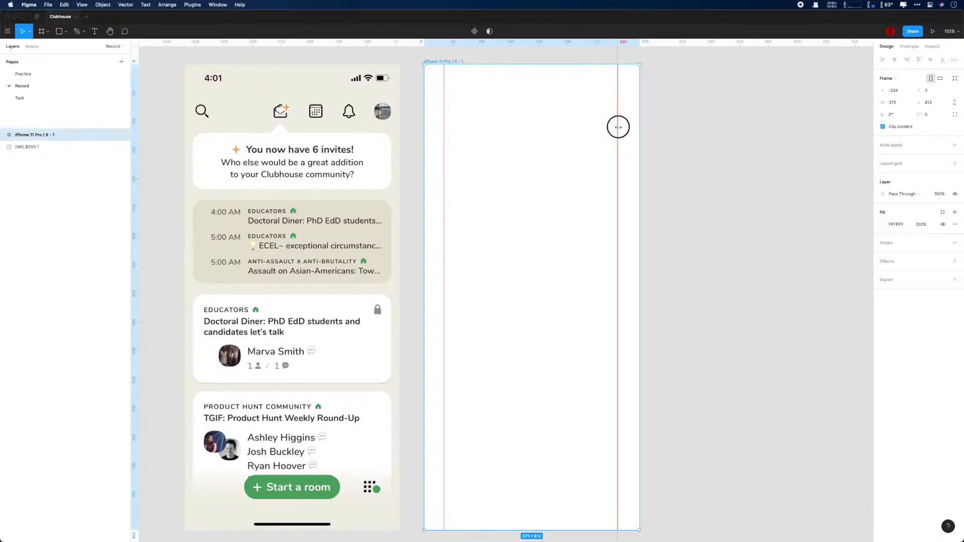
scroll(497, 114, "up", 5)
mouse_move(510, 185)
left_mouse_down()
mouse_move(513, 200)
mouse_move(516, 179)
mouse_move(520, 187)
left_mouse_up()
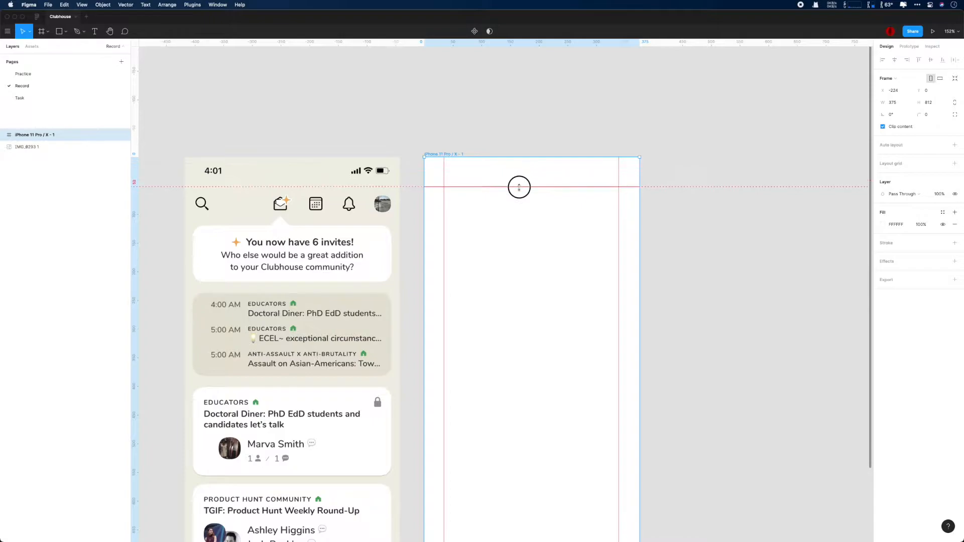
Step: Rename the phone frame to Home
double_click(36, 135)
type("Home")
key("Return")
Step: Fine-tune the top, left and right guides onto the frame's margins
left_click_drag(481, 186, 481, 195)
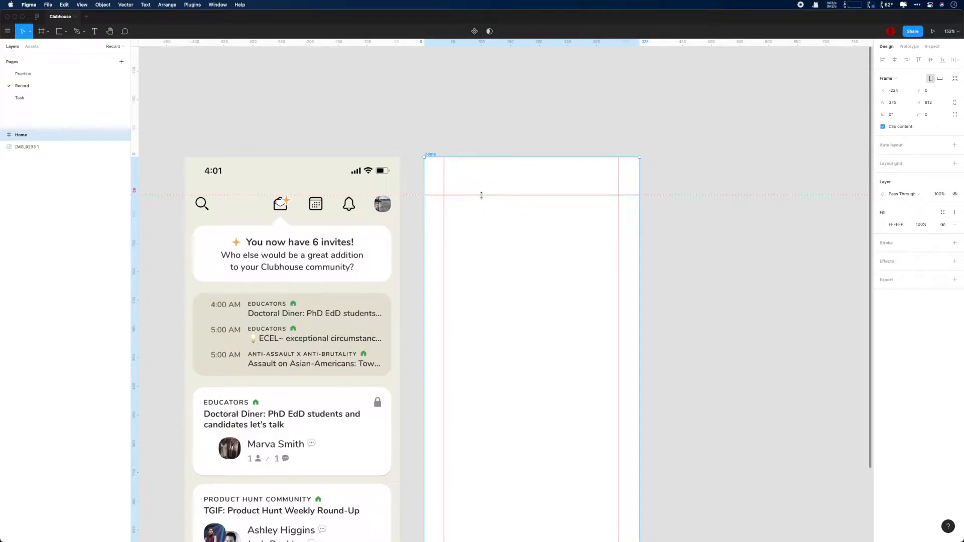
left_click_drag(485, 209, 526, 183)
mouse_move(738, 208)
left_mouse_down()
mouse_move(696, 199)
mouse_move(724, 200)
left_mouse_up()
left_click_drag(430, 190, 420, 184)
left_click_drag(605, 193, 615, 194)
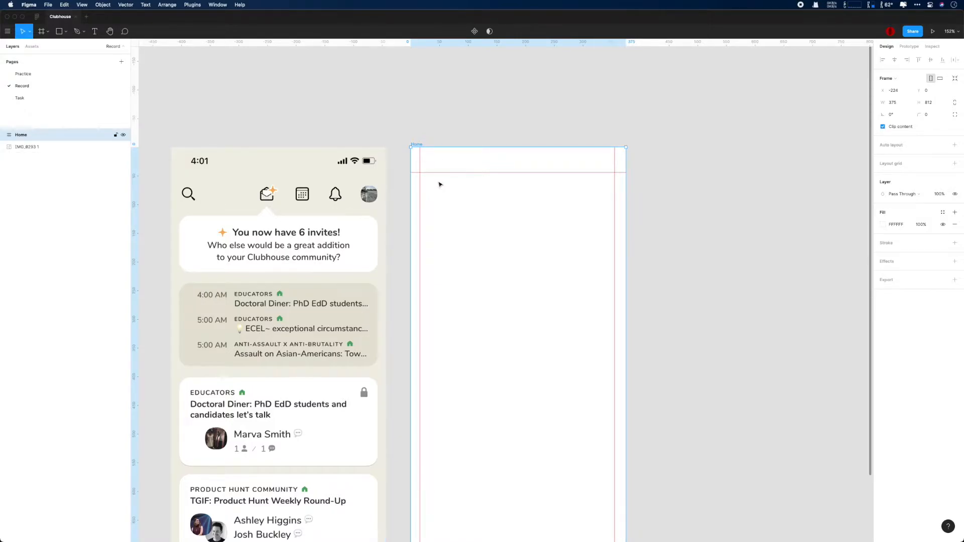
Step: Draw a placeholder rectangle over the header row and work out its width in Calculator
scroll(439, 184, "up", 10)
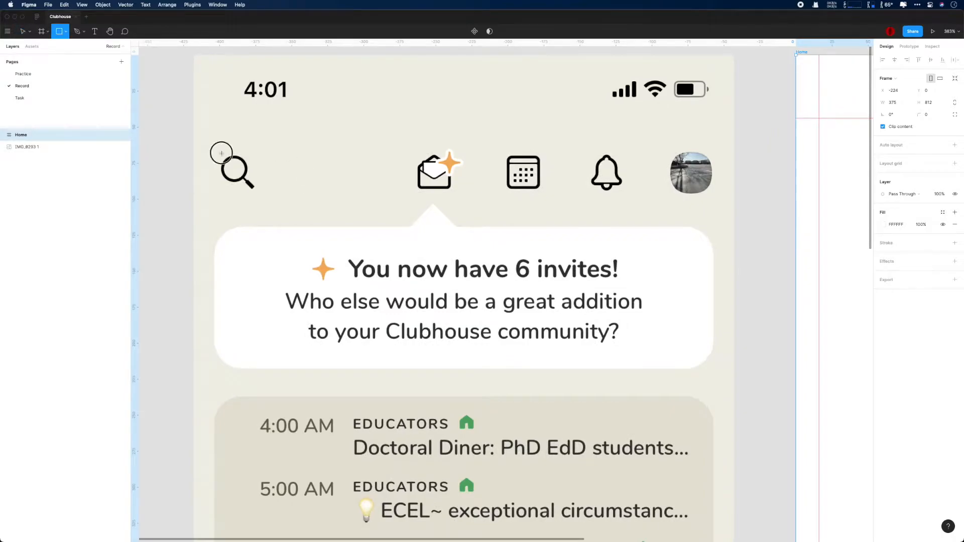
left_click_drag(214, 145, 713, 202)
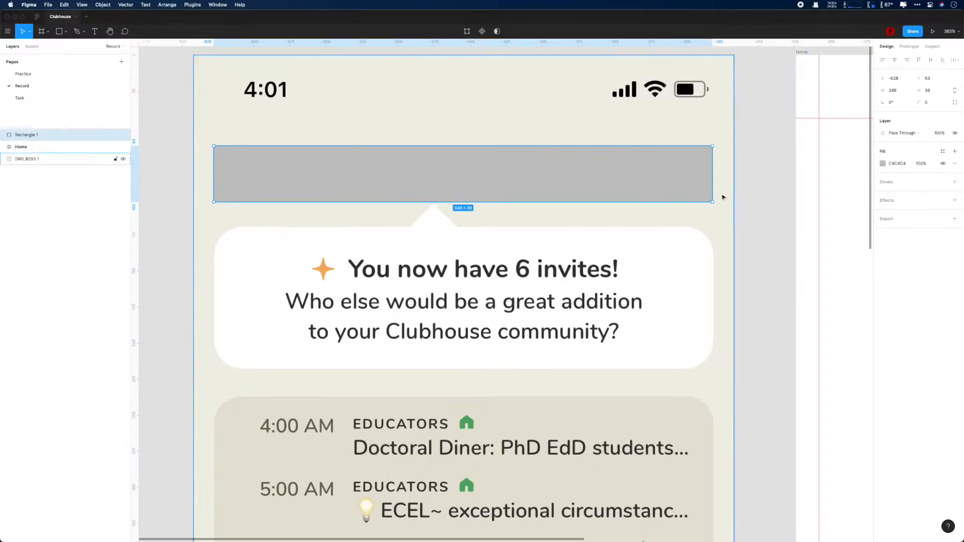
scroll(845, 213, "right", 15)
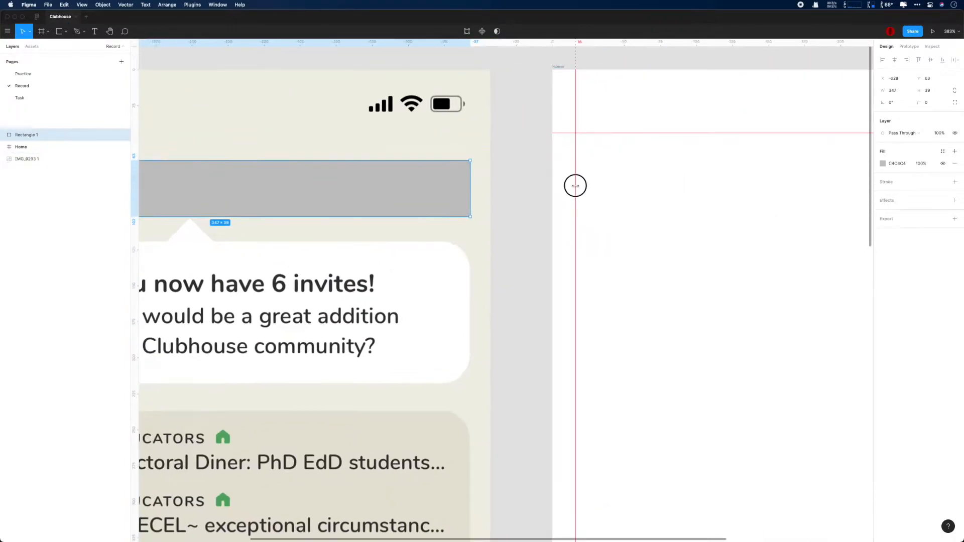
key("super+space")
type("jisua")
key("Return")
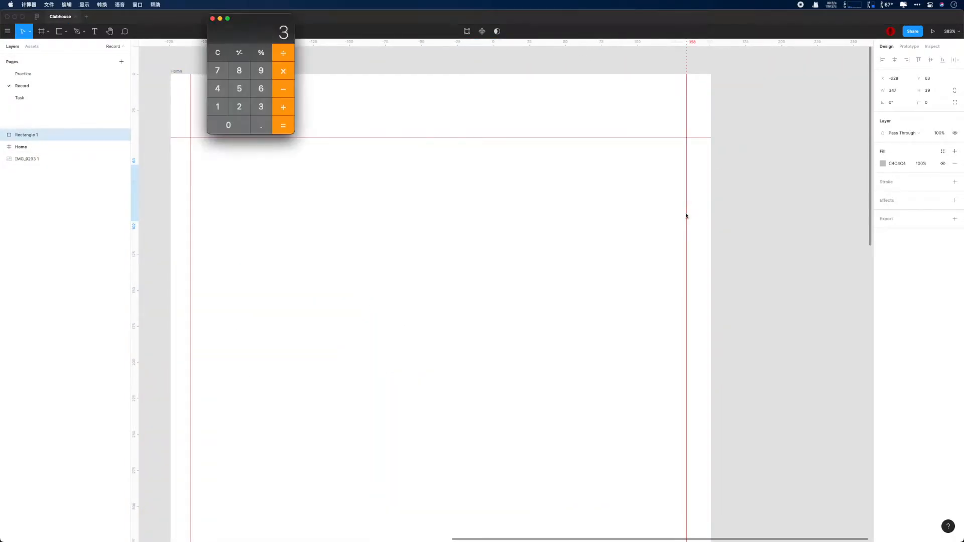
key("Escape")
left_click(220, 91)
left_click(283, 125)
Step: Nudge the right guide and move the 347×64 rectangle into Home below the top guide
left_click_drag(687, 100, 692, 103)
scroll(523, 146, "down", 10)
scroll(521, 146, "up", 2)
left_click_drag(299, 161, 513, 177)
scroll(513, 177, "up", 5)
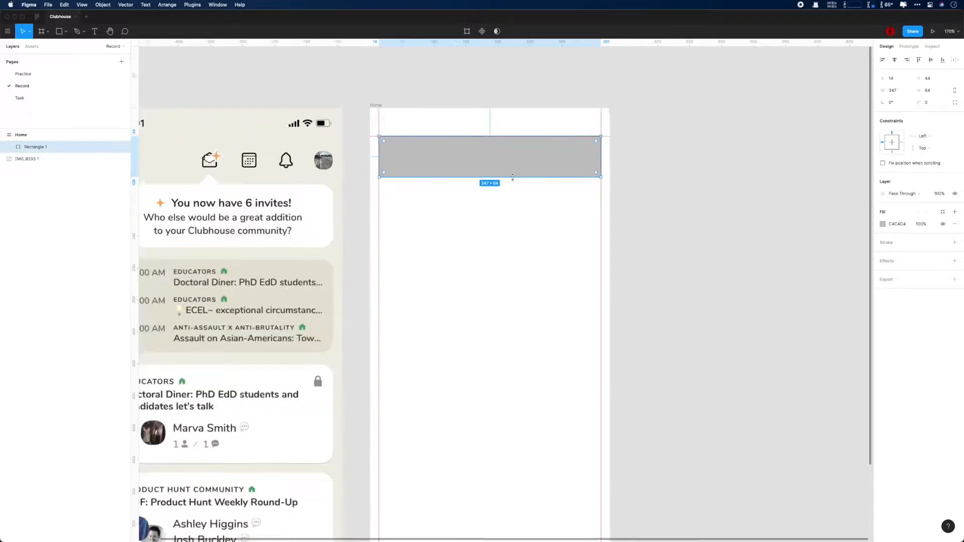
scroll(280, 164, "up", 8)
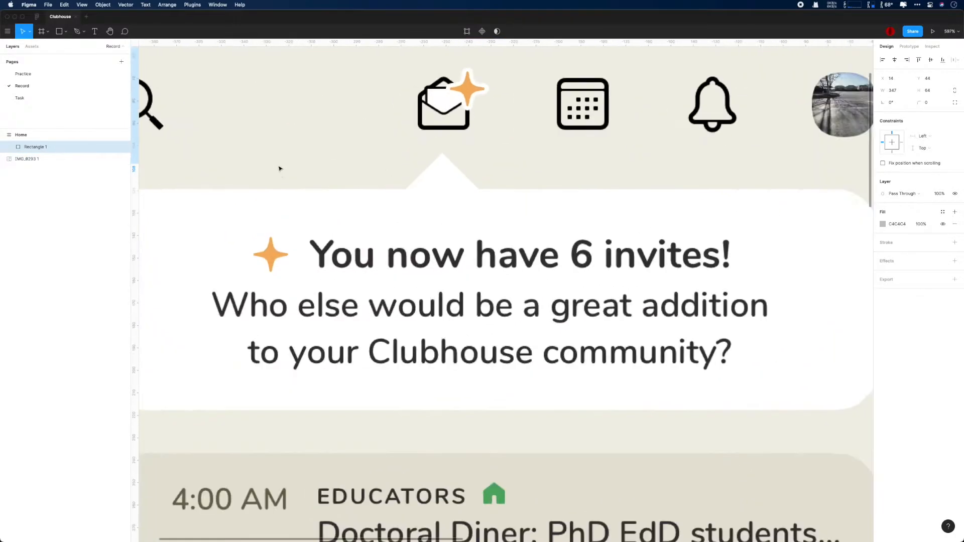
Step: Draw an ellipse over the screenshot's search-icon ring
key("o")
left_click_drag(232, 89, 279, 117)
left_click(332, 125)
left_click(955, 165)
key("super+z")
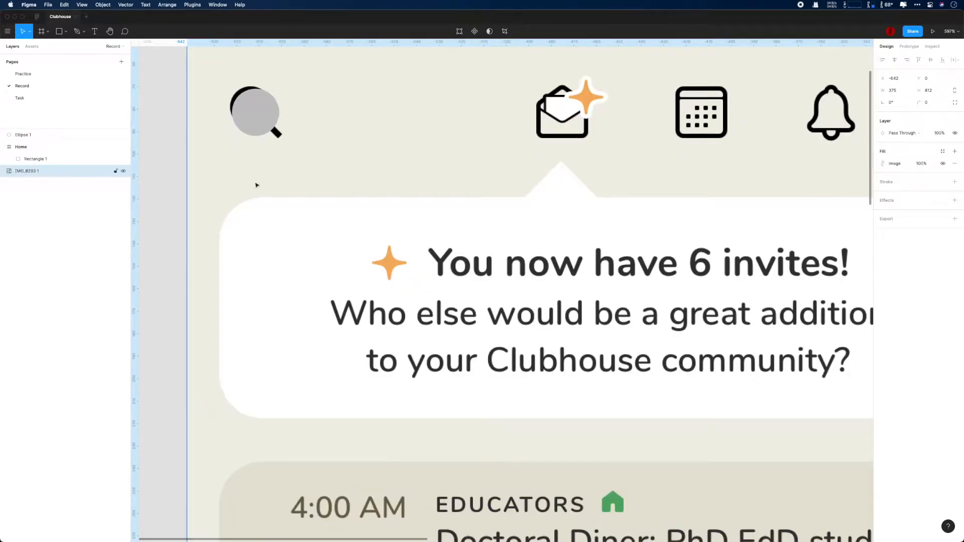
Step: Turn the circle into a black outline with stroke weight 2
left_click(276, 132)
key("shift+x")
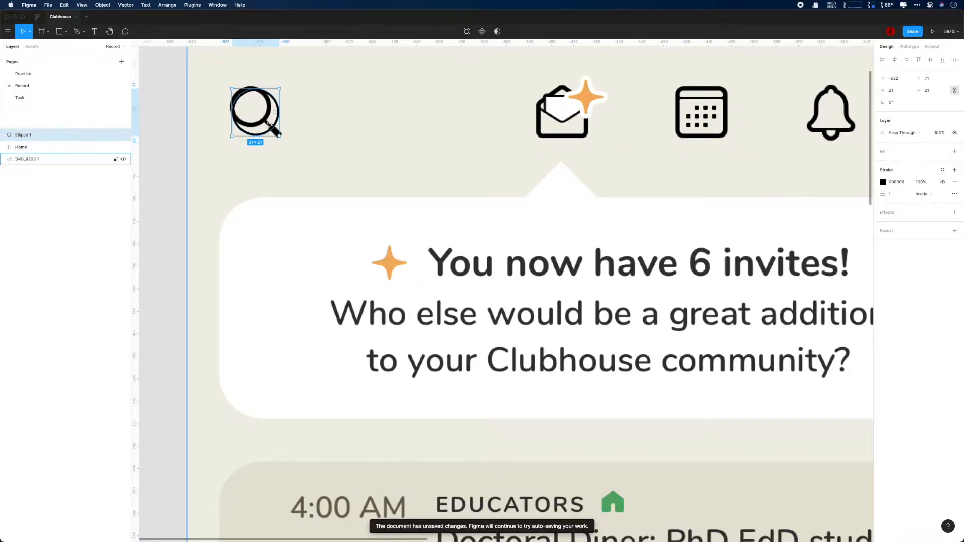
scroll(309, 145, "up", 5)
left_click(891, 194)
type("2")
key("Return")
Step: Resize the ring to 18×18 to fit the icon and nudge it one pixel left
left_click_drag(263, 132, 248, 117)
left_click_drag(212, 63, 212, 60)
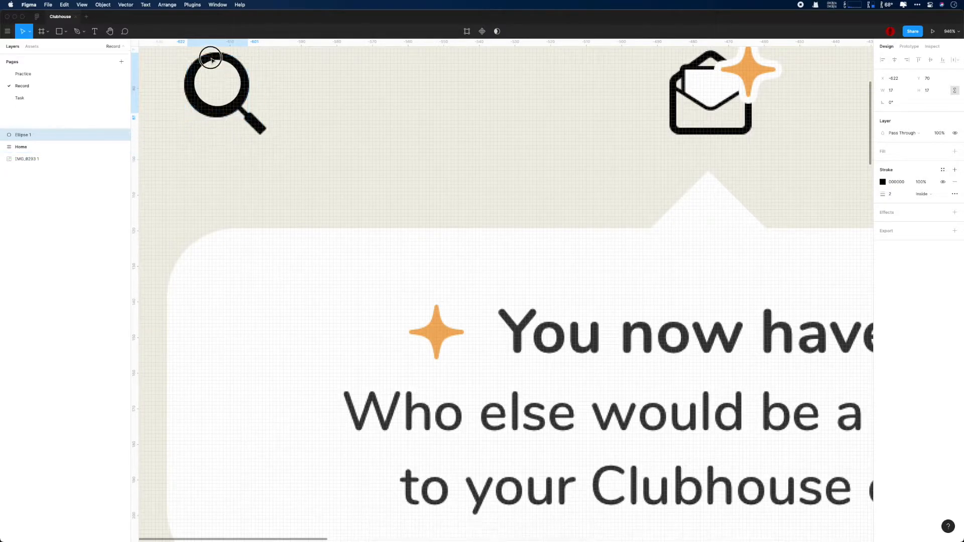
key("shift+2")
scroll(402, 174, "down", 5)
left_click_drag(616, 235, 537, 258)
left_click_drag(415, 293, 419, 297)
key("Left")
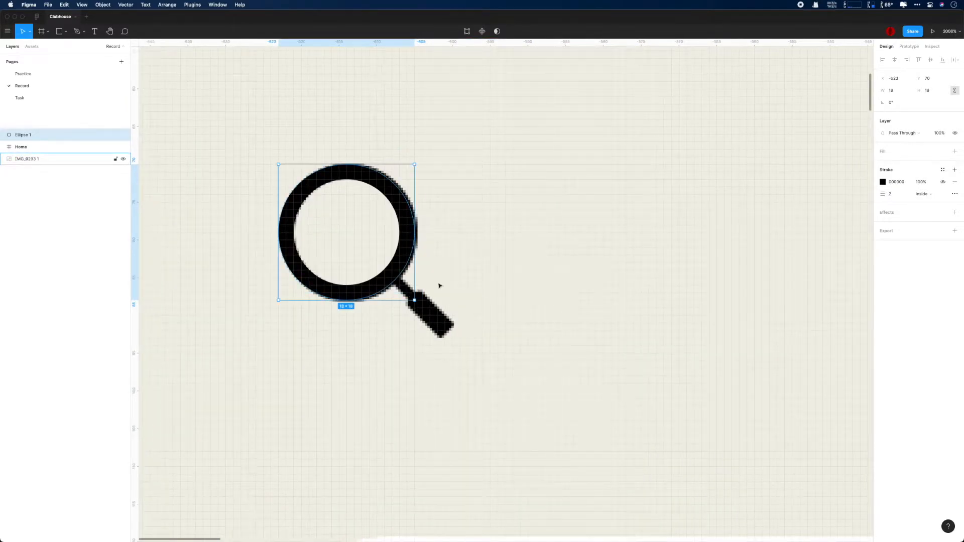
Step: Draw grip and neck rectangles for the handle, giving the grip corner radius 1
mouse_move(497, 292)
left_mouse_down()
mouse_move(557, 351)
mouse_move(549, 384)
mouse_move(519, 330)
mouse_move(437, 297)
mouse_move(502, 308)
left_mouse_up()
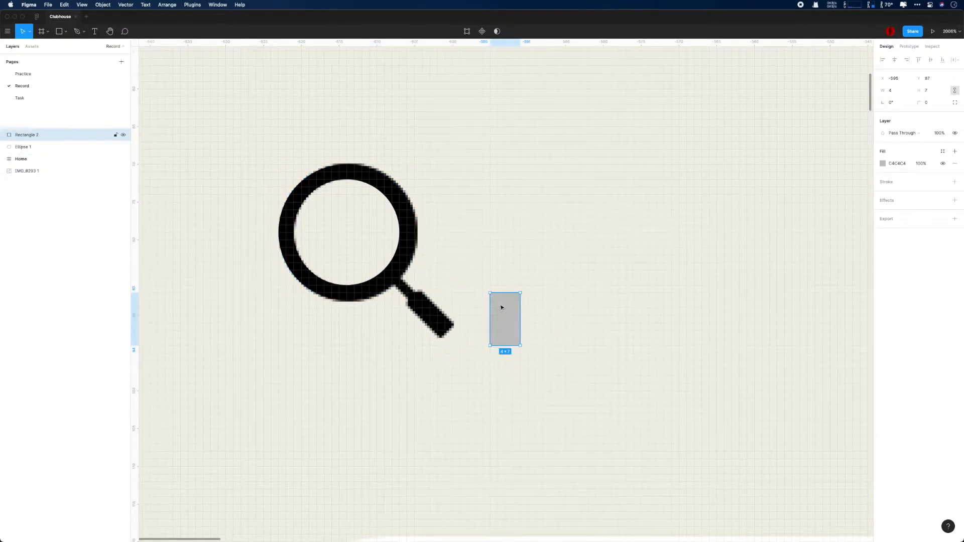
left_click_drag(497, 262, 513, 300)
scroll(548, 306, "up", 5)
left_click_drag(567, 325, 712, 372)
left_click(606, 379)
left_click(955, 90)
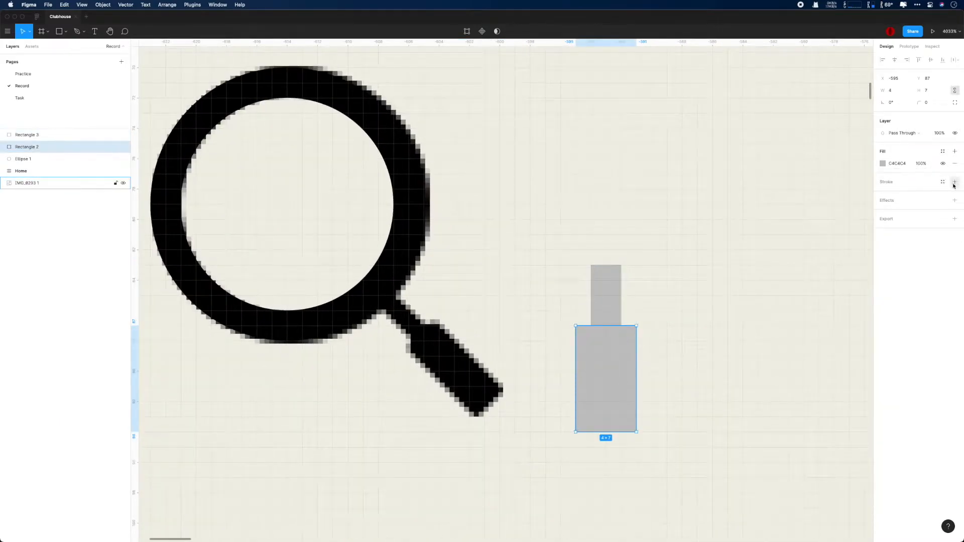
type("1")
key("Return")
left_click(610, 298)
key("Up")
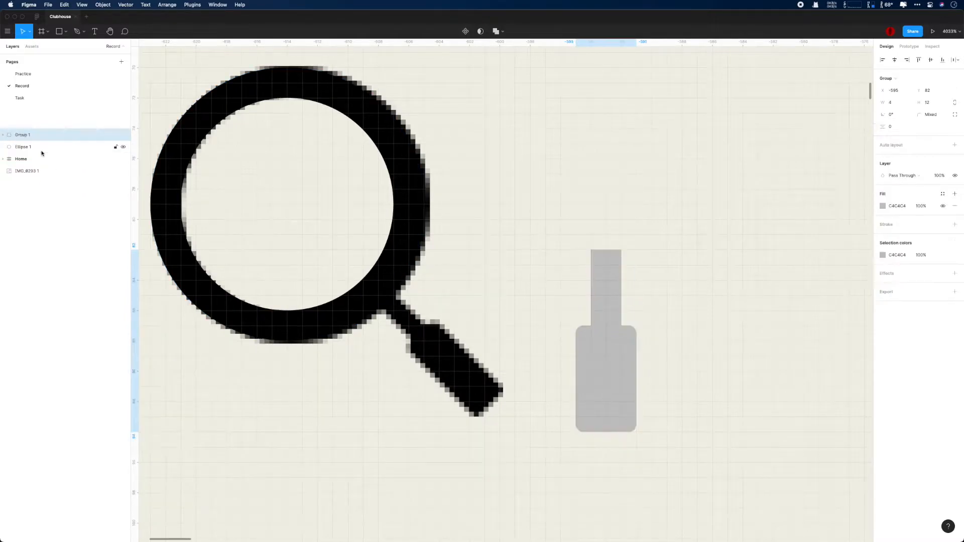
Step: Group the shapes and union the two handle rectangles, aligning the neck with the grip
left_click(30, 147, "shift")
left_click(27, 159, "shift")
key("super+g")
left_click(48, 148)
left_click(47, 158, "shift")
left_click(497, 32)
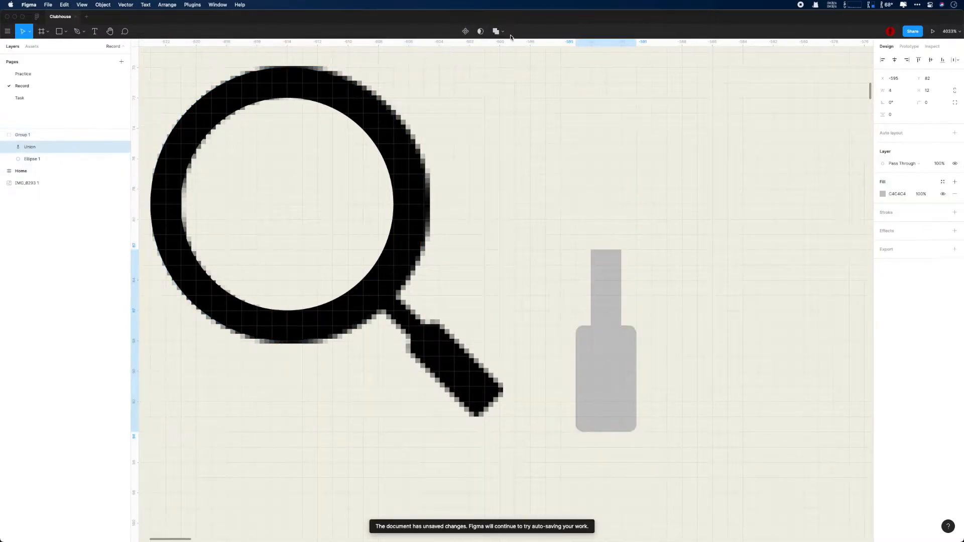
left_click(9, 146)
left_click(110, 162)
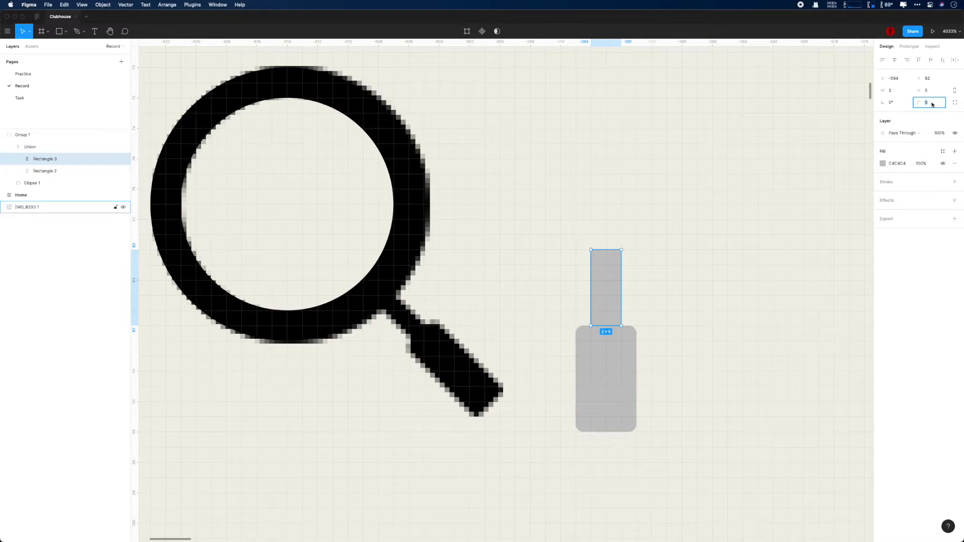
key("Down")
left_click(614, 355)
left_click(55, 147)
Step: Rotate the combined handle to 45° and fill it black
left_click(897, 104)
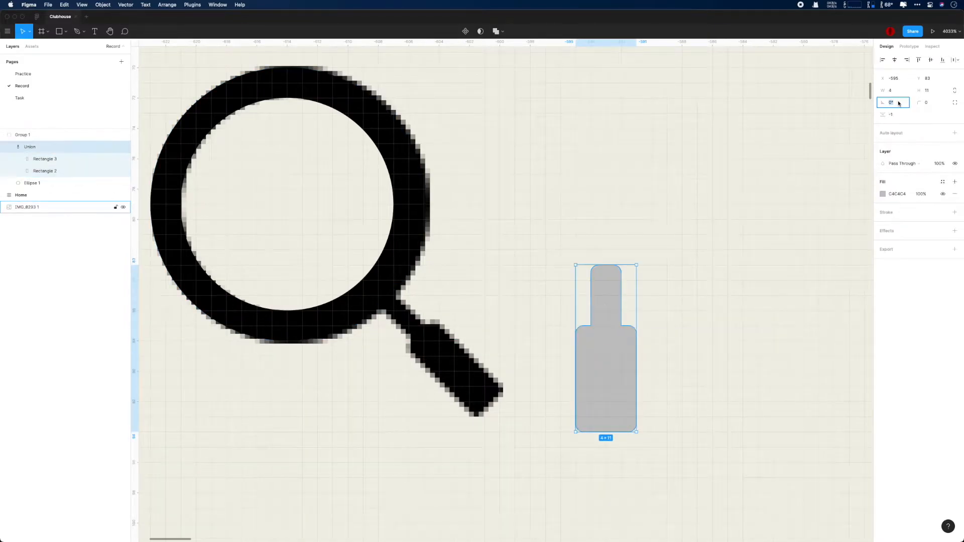
type("90")
key("Return")
type("45")
key("Return")
left_click(883, 195)
left_click_drag(823, 238, 693, 320)
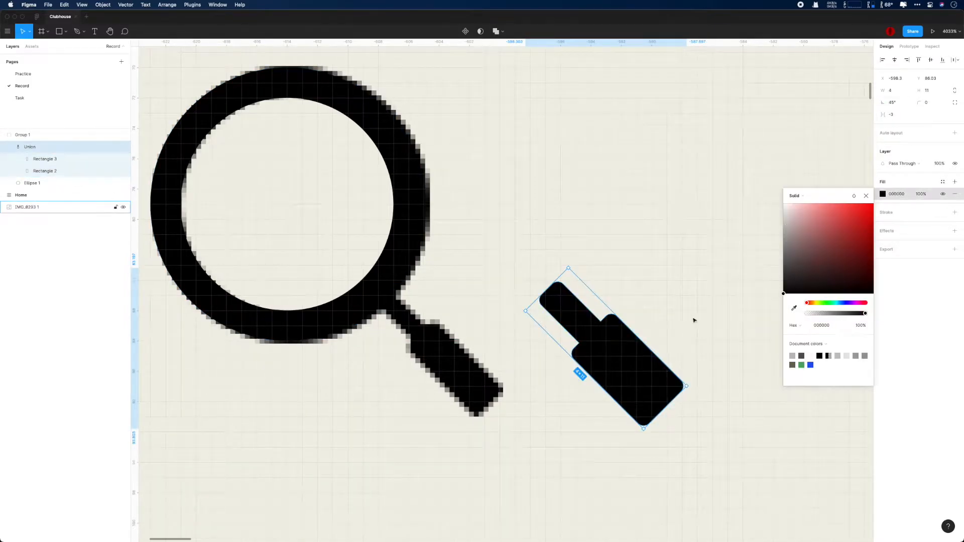
left_click(693, 321)
left_click(395, 171)
left_click(51, 186)
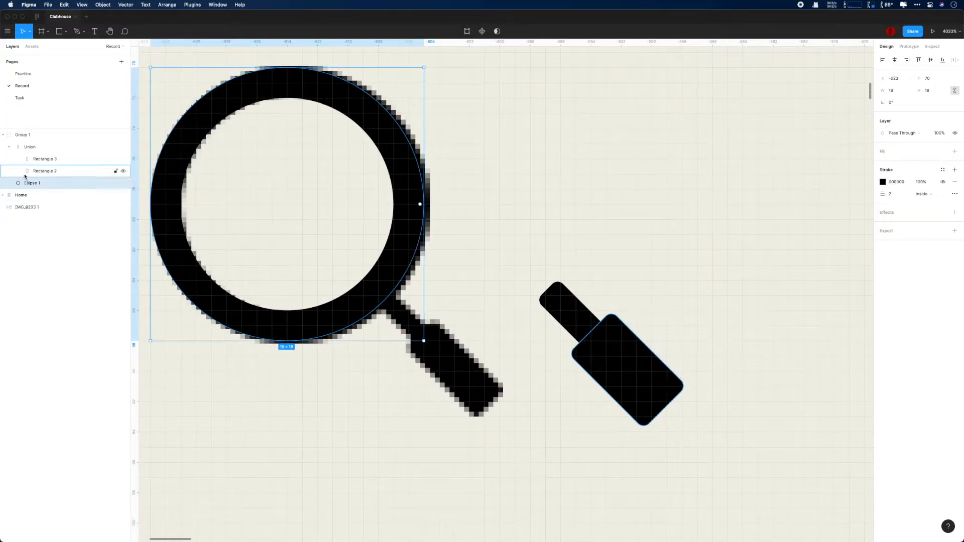
Step: Ungroup, join the ring to the handle, and place the ring above it in layer order
left_click(26, 135)
key("super+shift+g")
left_click_drag(276, 82, 549, 82)
left_click_drag(640, 391, 735, 402)
left_click(552, 86)
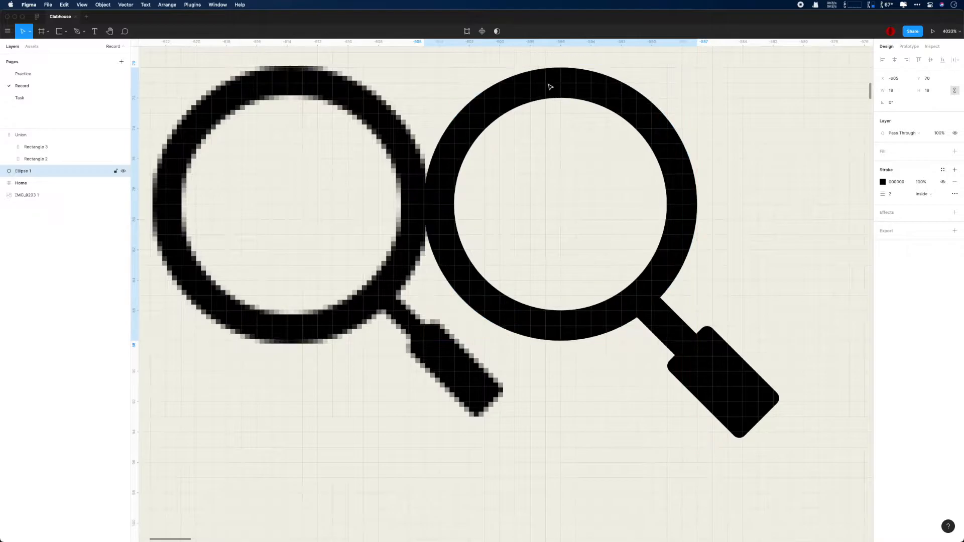
left_click(723, 370)
left_click_drag(23, 171, 31, 132)
left_click(722, 330)
Step: Set the handle's neck to width 1 with corner radius 0
scroll(723, 329, "right", 3)
double_click(588, 333)
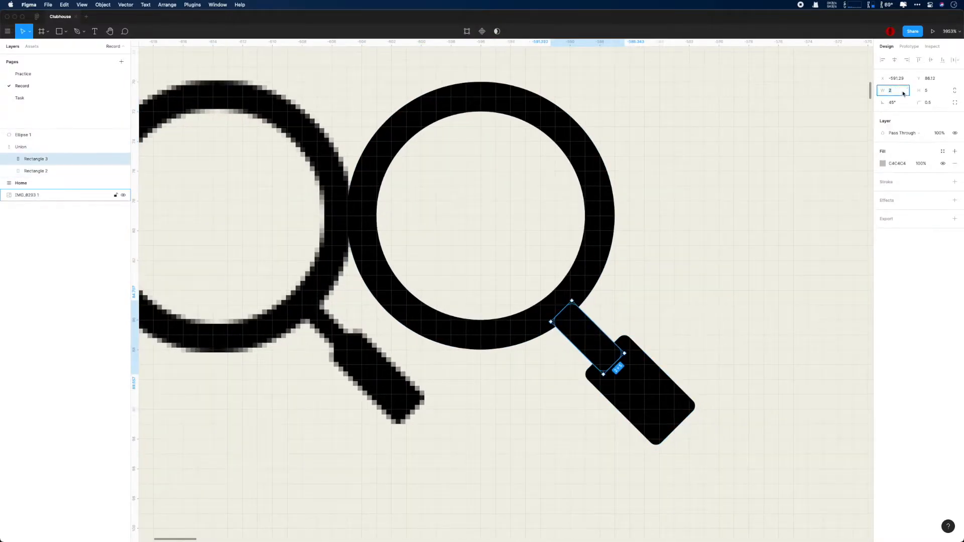
type("1")
key("Return")
scroll(662, 285, "down", 1)
scroll(662, 285, "up", 1)
left_click(930, 102)
type("0")
key("Return")
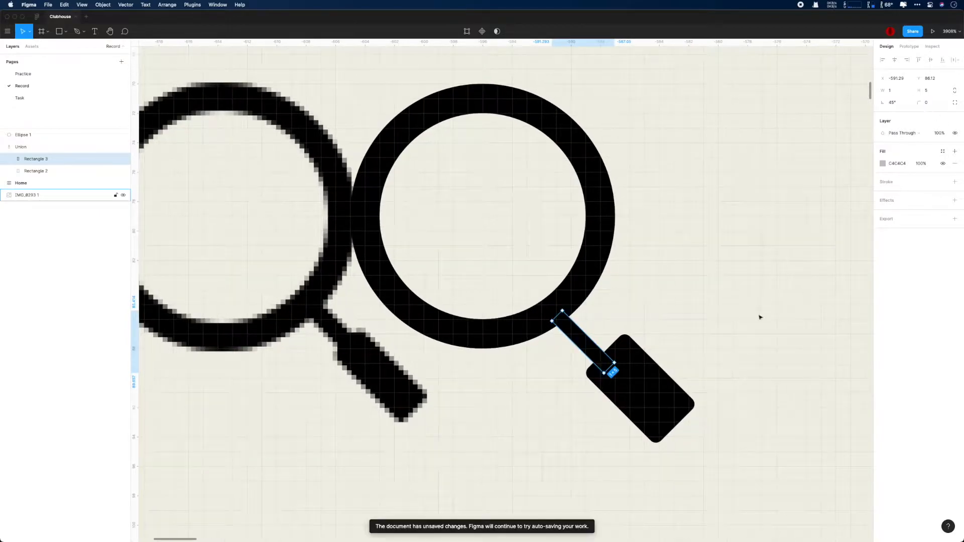
Step: Nudge the grip up and left and resize it to 3×6
left_click(648, 379)
key("Left")
key("Up")
left_click(904, 93)
type("3")
key("Return")
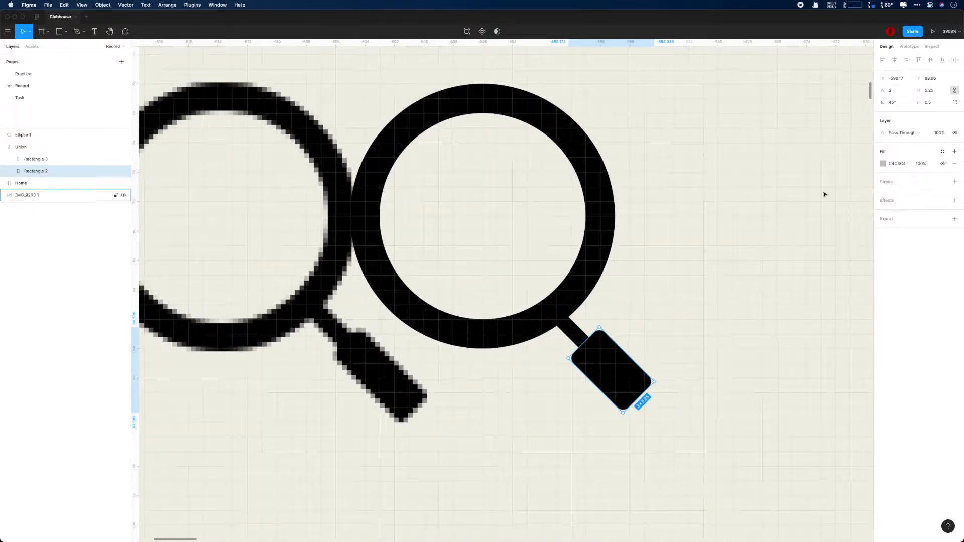
left_click(931, 92)
type("6")
key("Return")
scroll(678, 242, "down", 3)
Step: Group ring and handle into Group 1 and shift the magnifier slightly right
left_click(23, 135)
left_click(22, 147, "shift")
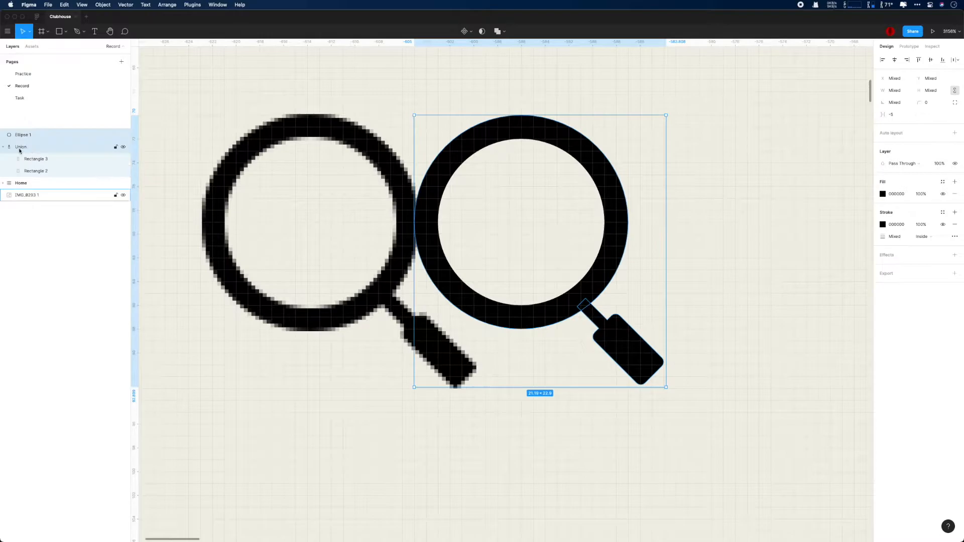
key("super+g")
scroll(625, 266, "down", 2)
left_click_drag(525, 144, 586, 134)
scroll(697, 324, "up", 3)
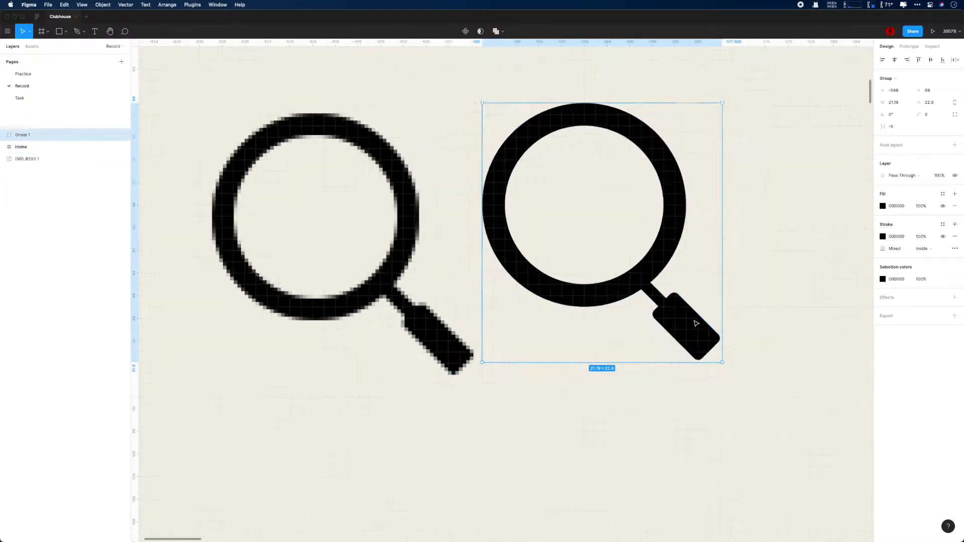
scroll(696, 324, "down", 1)
left_click(688, 327, "super")
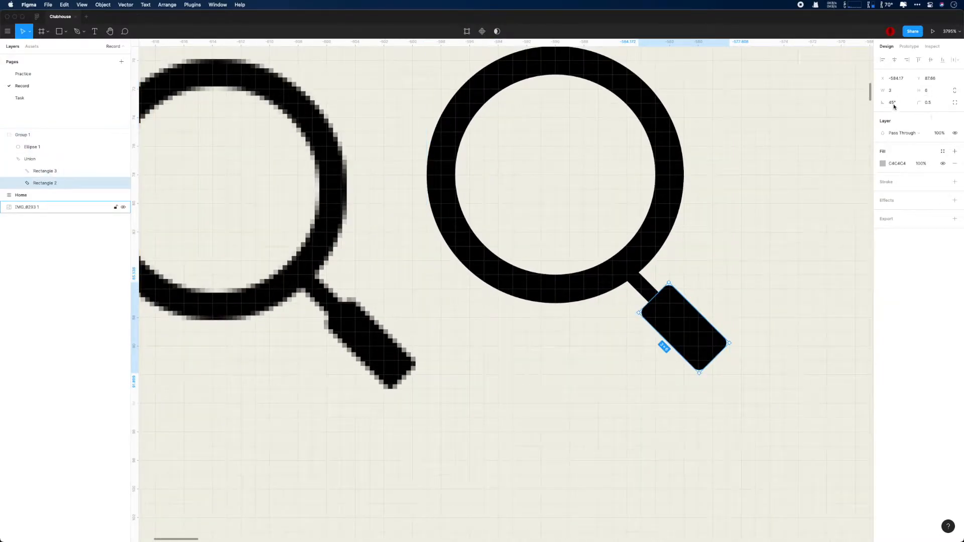
scroll(711, 301, "down", 10)
Step: Widen the magnifier handle to 3 and nudge it one unit down and right
left_click(688, 362)
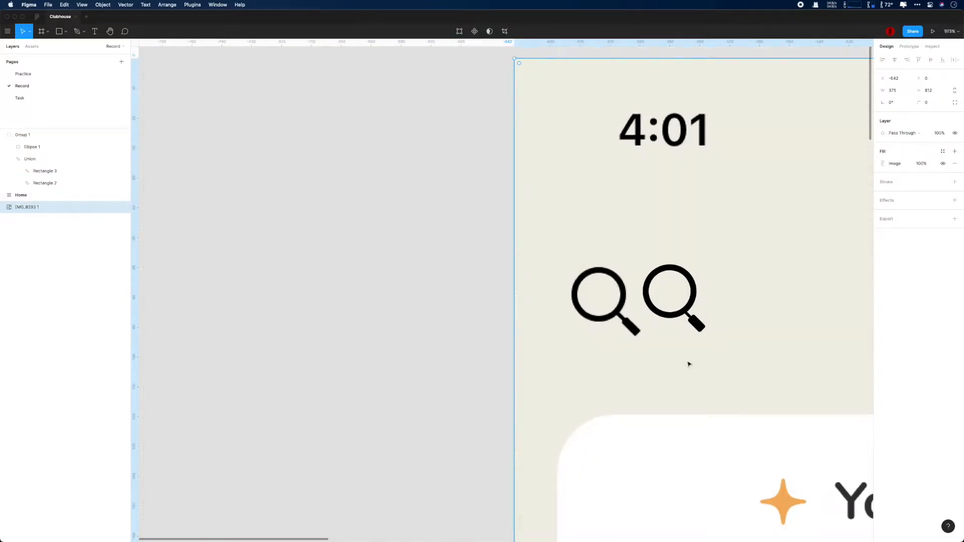
scroll(690, 365, "up", 8)
left_click(709, 232, "super")
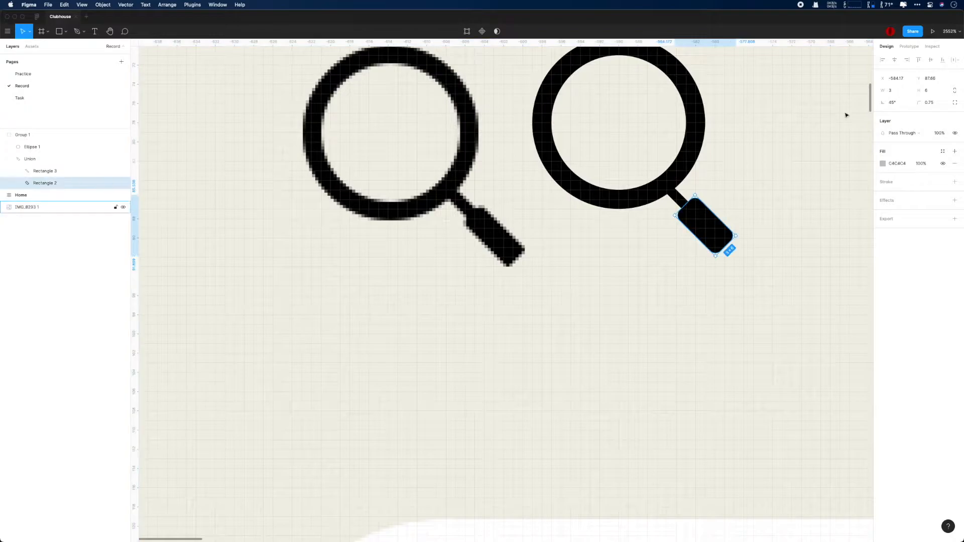
scroll(710, 286, "down", 10)
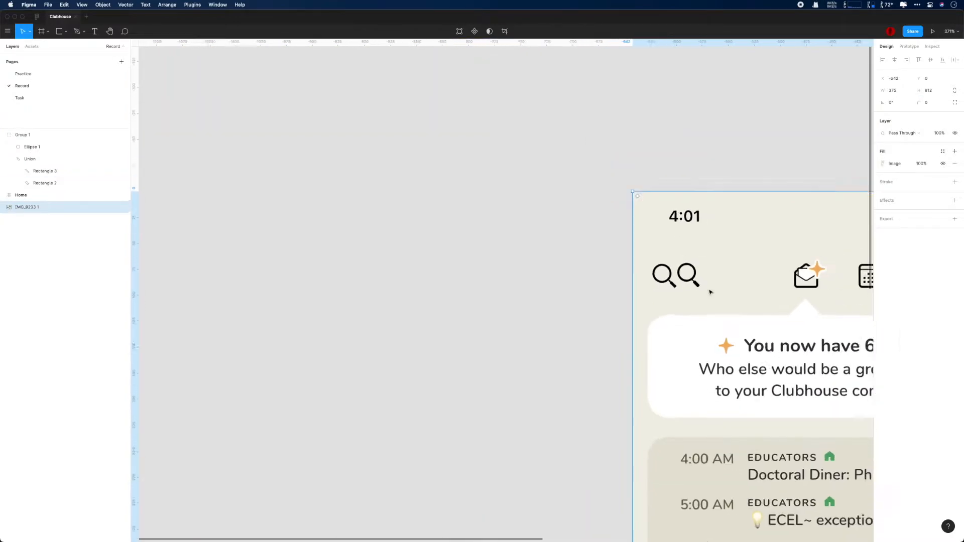
scroll(673, 274, "up", 5)
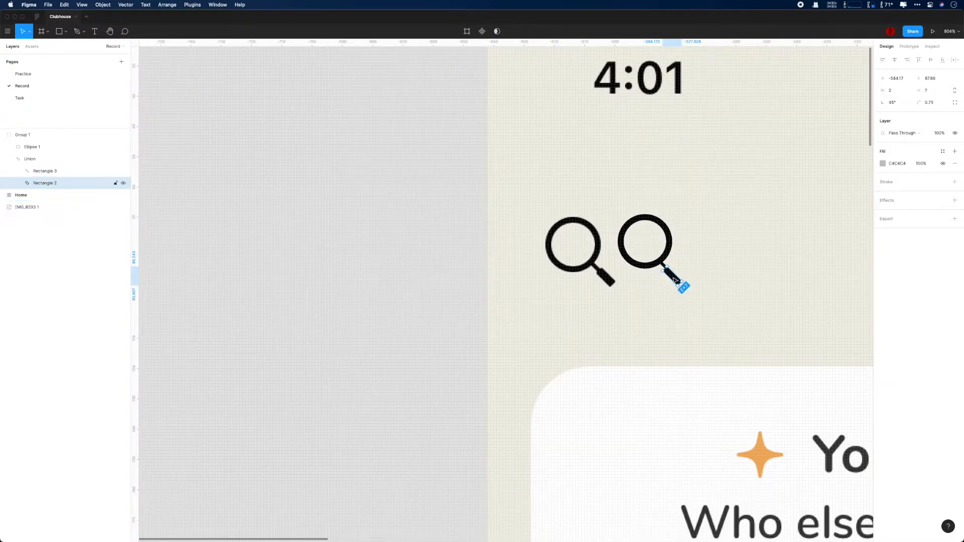
scroll(719, 307, "down", 1)
left_click(723, 307)
left_click(675, 275, "super")
left_click(894, 91)
type("3")
key("Return")
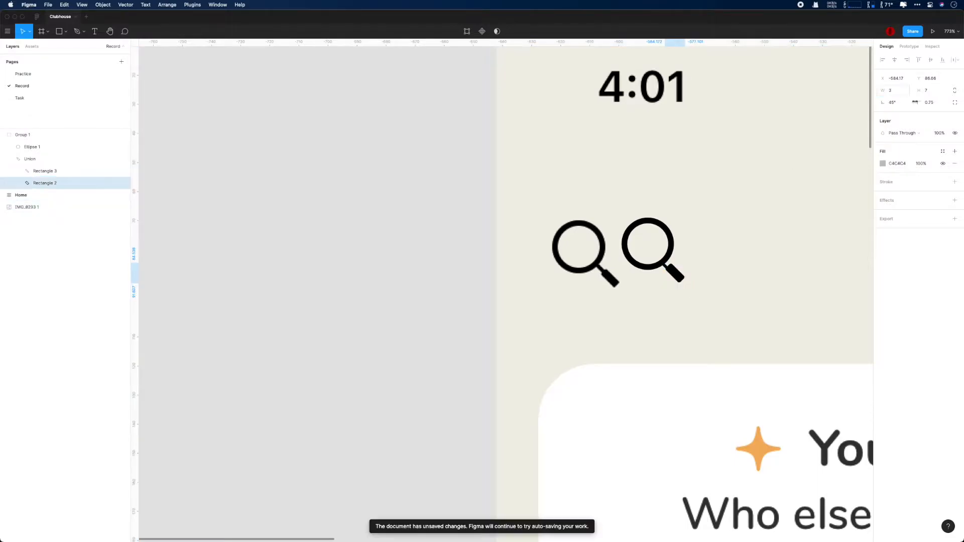
key("Down")
key("Right")
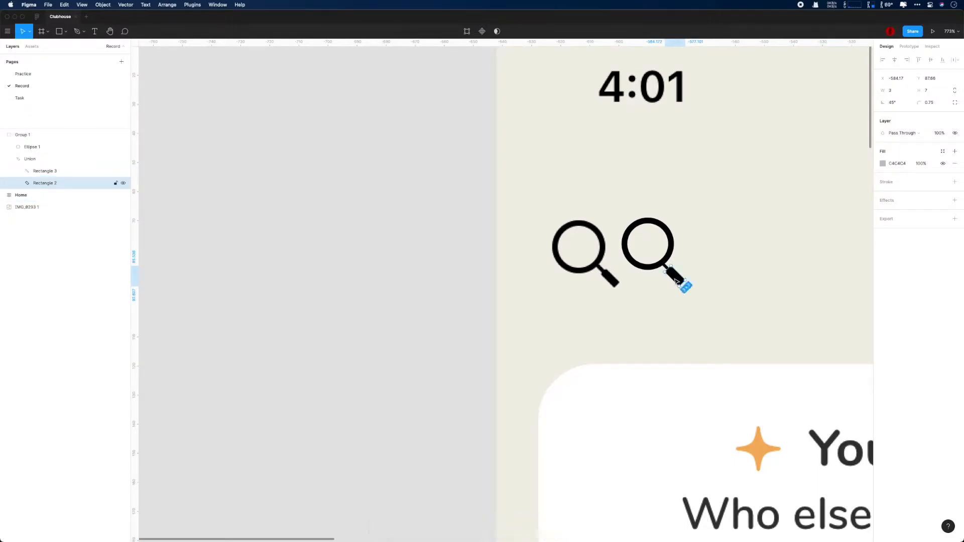
Step: Round the handle's corners to a radius of 0.5
left_click(728, 293)
left_click(678, 279, "super")
left_click(933, 102)
type("0.25")
key("Return")
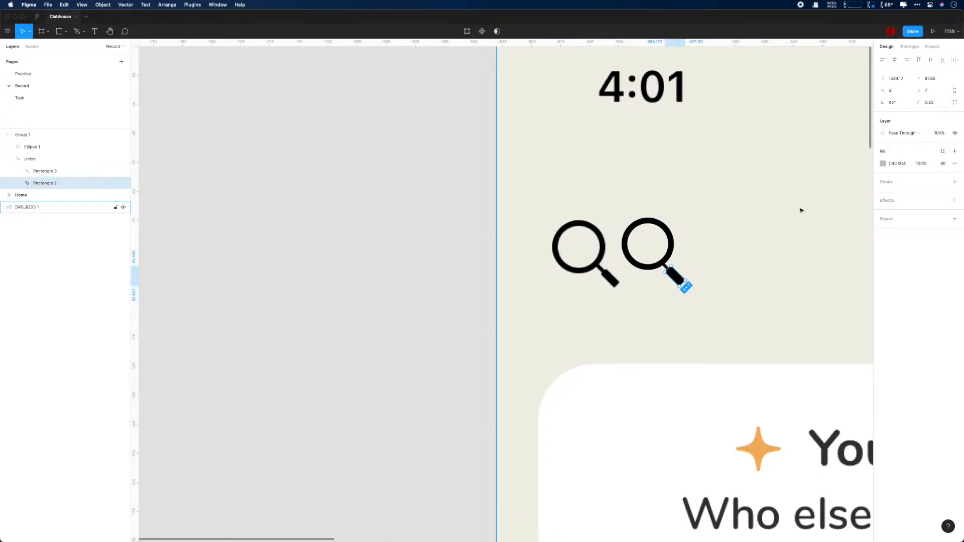
type("0.5")
key("Return")
Step: Set the handle's neck rectangle to a width of 1.5
key("super+minus")
key("Escape")
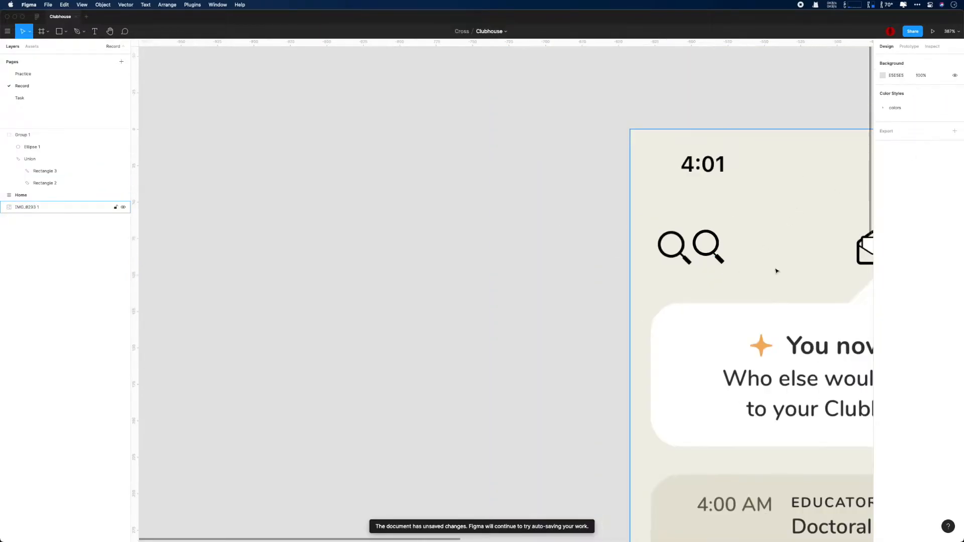
left_click_drag(491, 316, 183, 323)
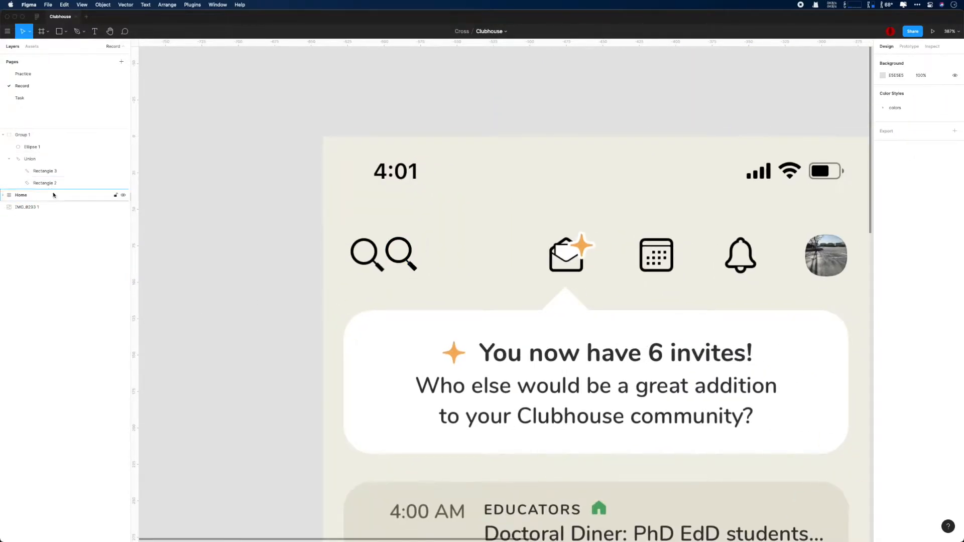
left_click(58, 172)
left_click(899, 90)
type("1.5")
key("Return")
Step: Check the handle and neck against the reference screenshot, committing the neck width
left_click(501, 283)
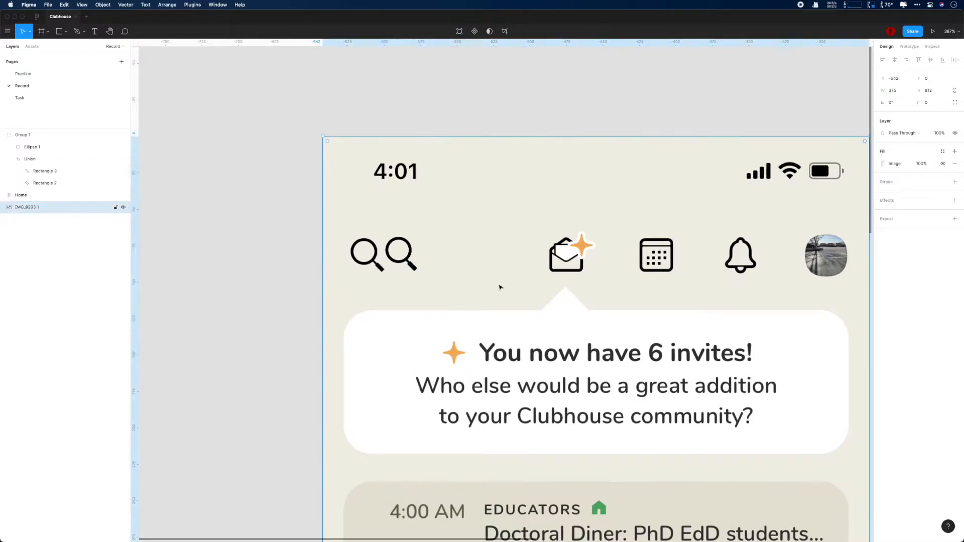
left_click(415, 270, "super")
left_click(439, 254)
scroll(447, 289, "up", 8)
left_click(350, 222, "super")
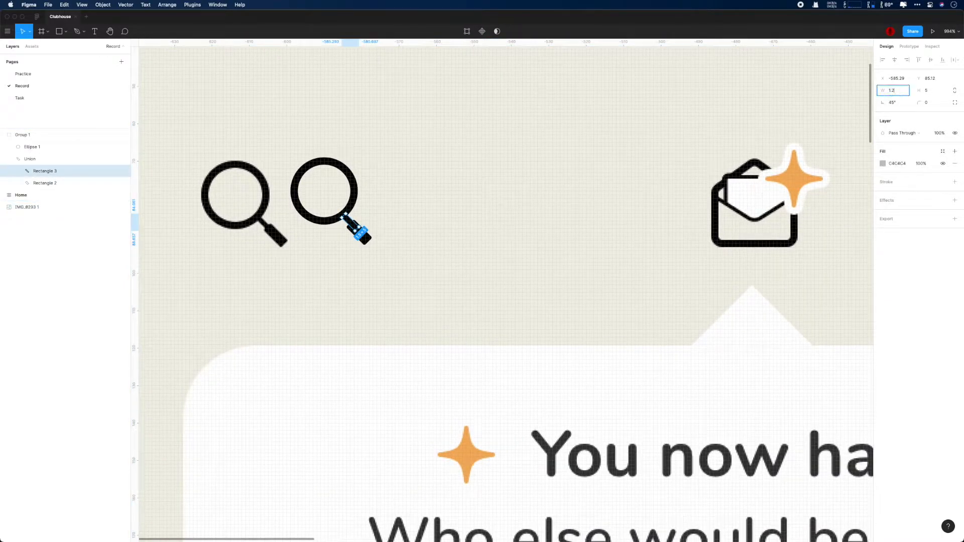
left_click(666, 185)
scroll(652, 185, "down", 8)
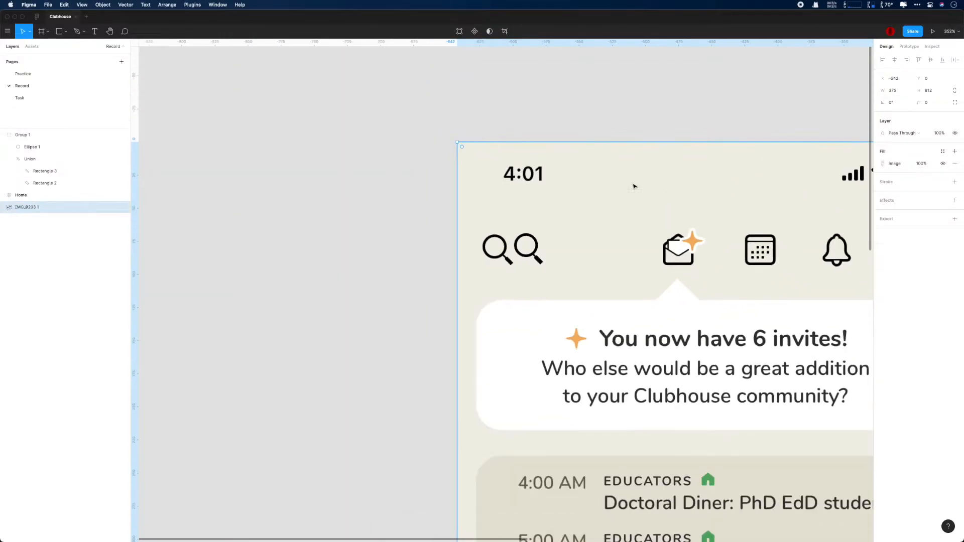
Step: Union the magnifier ring and handle into one shape
right_click(42, 135)
left_click(30, 149)
left_click(30, 149)
left_click(31, 159, "shift")
left_click(496, 31)
Step: Ungroup the merged magnifier, rename it Search, and save
scroll(418, 228, "down", 2)
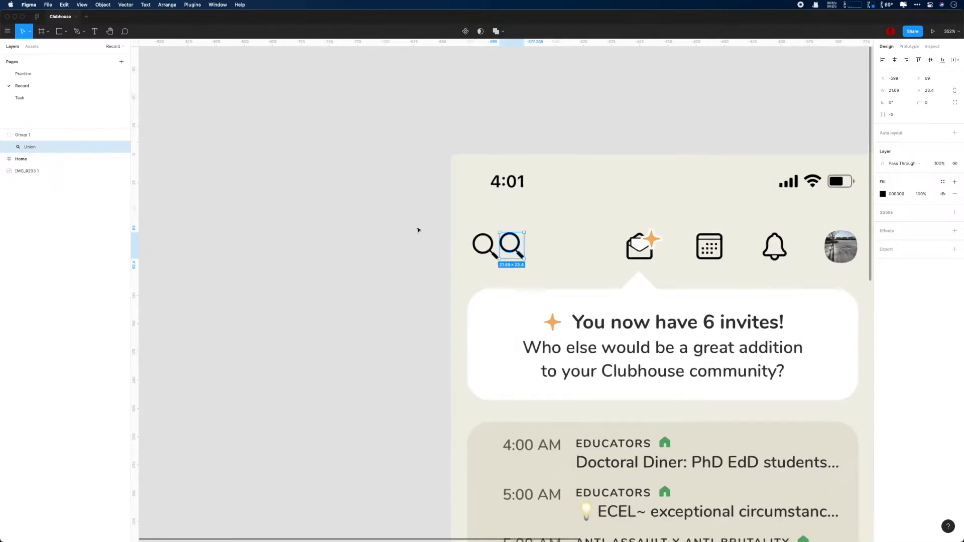
left_click(22, 136)
key("super+shift+g")
scroll(251, 181, "right", 2)
double_click(23, 136)
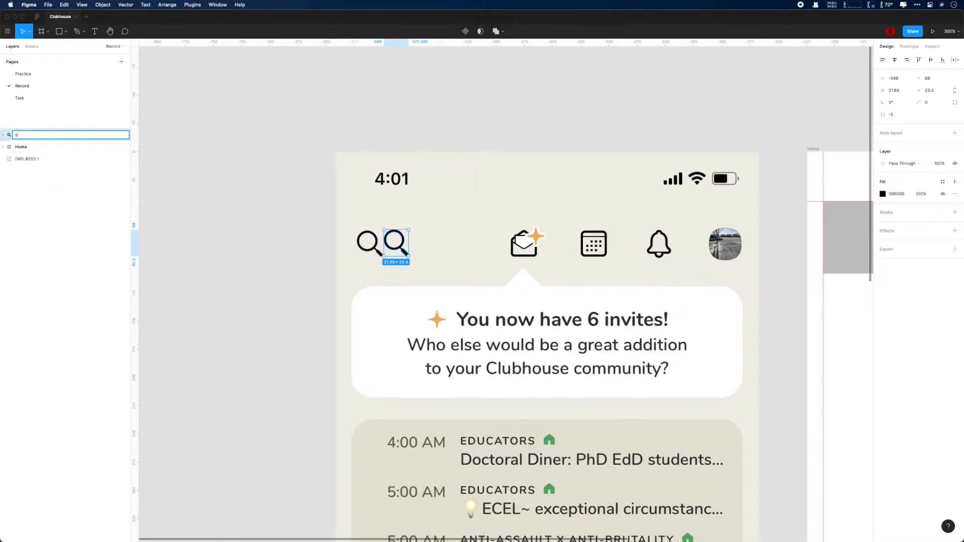
type("Search")
key("Return")
key("super+s")
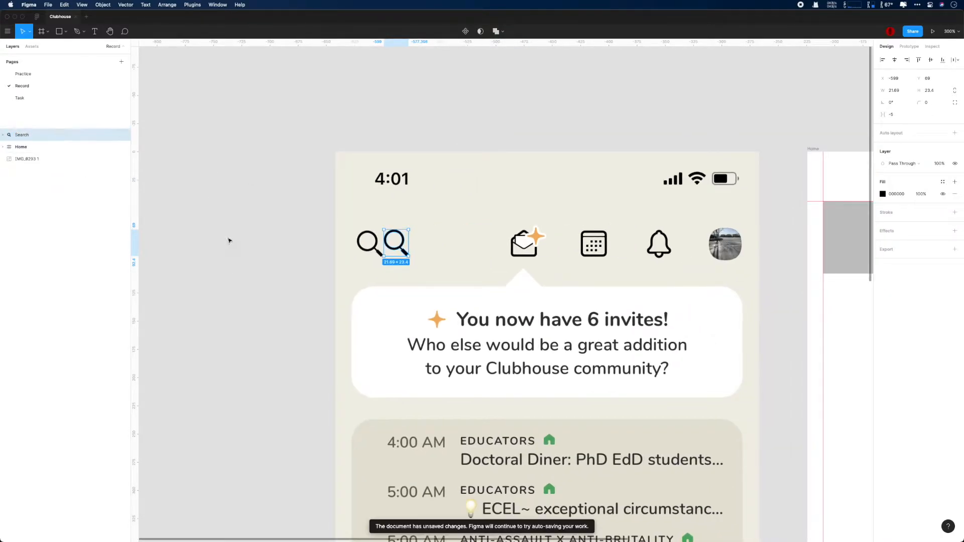
Step: Wrap Search in an auto layout frame named Icon and rename the inner layer icon_search
scroll(288, 272, "down", 5)
key("shift+a")
double_click(23, 135)
type("Icon")
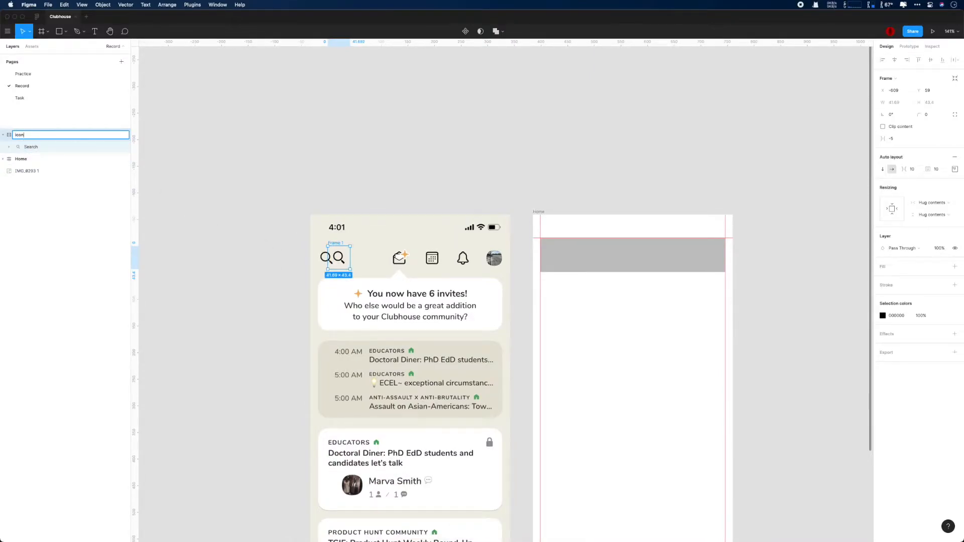
key("Return")
key("super+s")
double_click(24, 147)
type("icon_search")
key("Return")
Step: Move the frame into the Home navigation bar and give the bar a C4C4C4 fill without shadow
left_click(24, 135)
left_click_drag(339, 258, 554, 255)
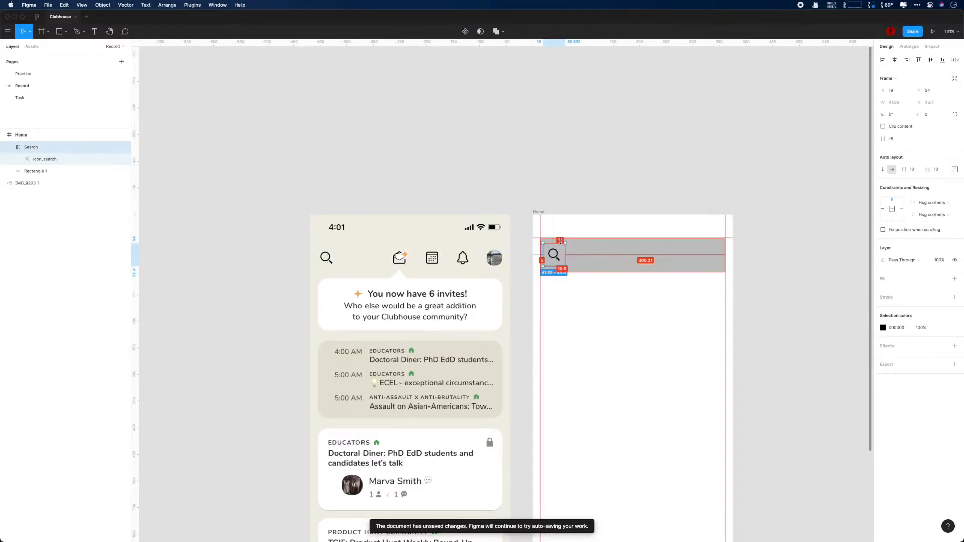
left_click(663, 258)
left_click(953, 225)
left_click(956, 261)
left_click(954, 211)
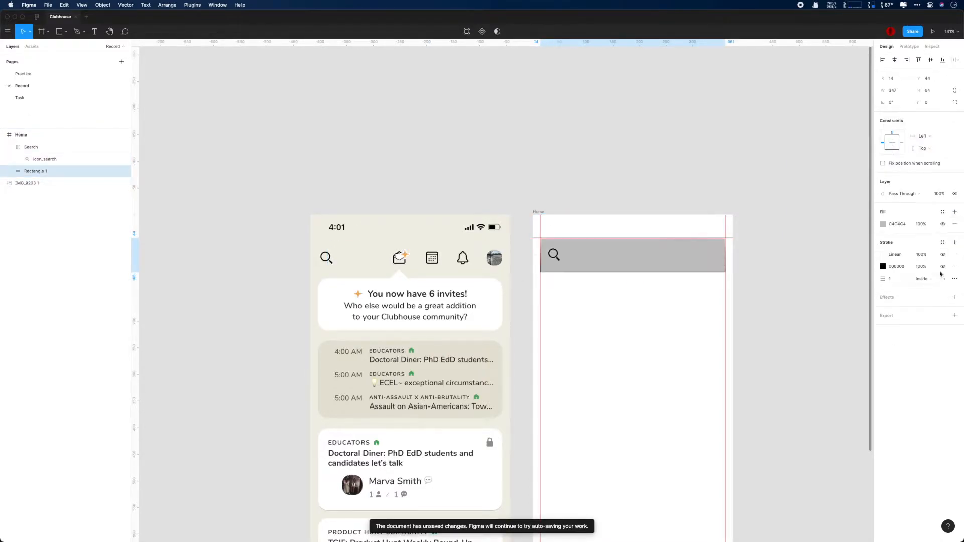
scroll(404, 265, "up", 10)
left_click(405, 269)
scroll(478, 233, "up", 5)
scroll(478, 233, "left", 5)
scroll(478, 234, "up", 2)
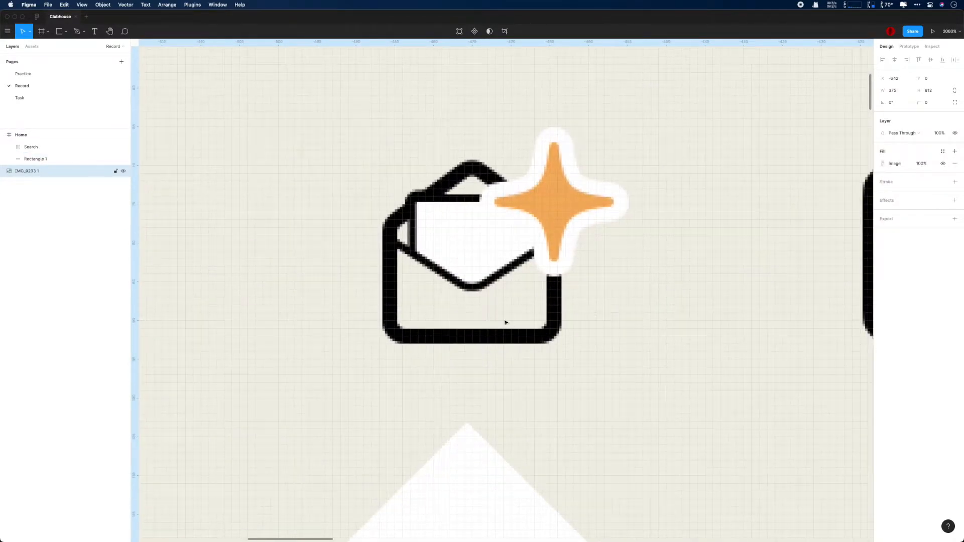
Step: Trace the envelope's house-shaped outline with the Pen tool, closing it at the lower-left corner
left_click(391, 332)
left_click(557, 228)
left_click(558, 333)
left_click(391, 333)
key("Return")
Step: Give the outline a stroke of 2 aligned Outside and a corner radius of 2
left_click(891, 194)
type("2")
key("Return")
left_click(931, 194)
left_click(932, 213)
left_click(934, 105)
type("2")
key("Return")
Step: Lay the outline over the screenshot's envelope, nudging it one unit right and up
left_click_drag(452, 183, 455, 210)
scroll(693, 216, "down", 5)
scroll(472, 216, "up", 5)
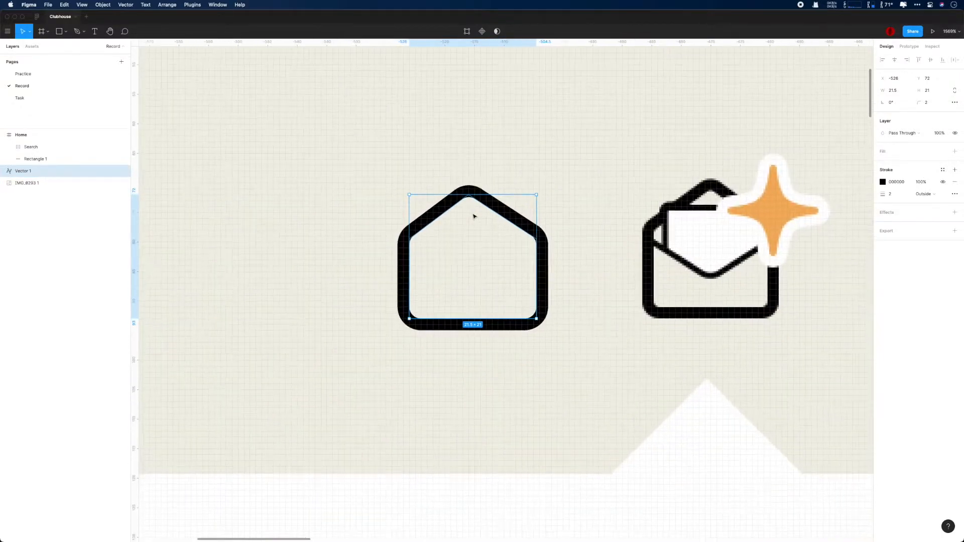
scroll(549, 261, "right", 3)
left_click(549, 260)
left_click(440, 215)
left_click_drag(439, 215, 678, 207)
scroll(677, 207, "up", 5)
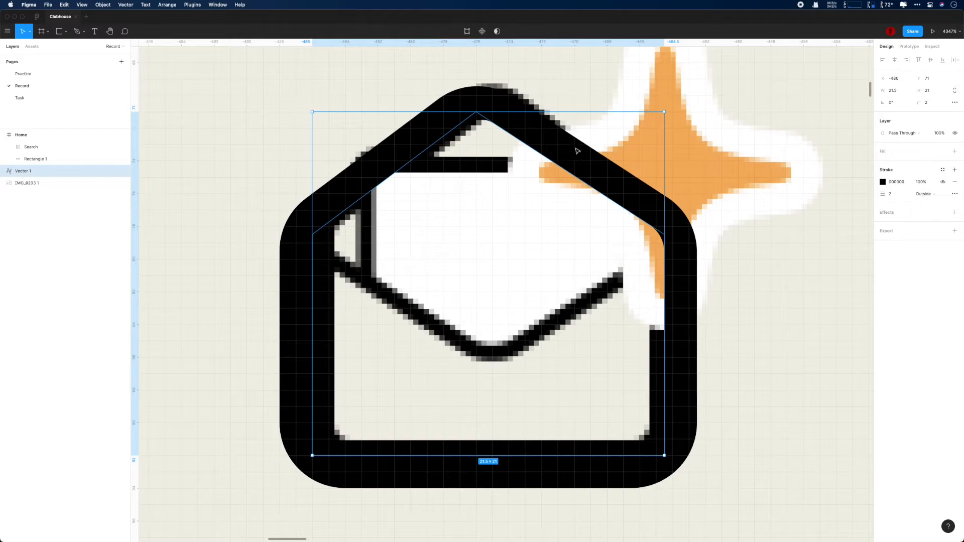
key("Right")
key("Up")
Step: Draw the V-shaped flap line across the envelope with the Pen tool
key("p")
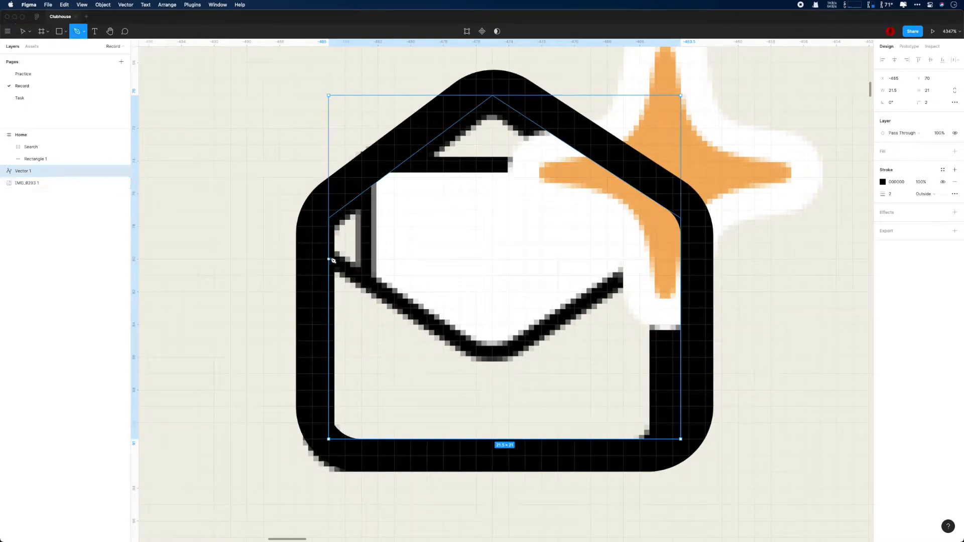
left_click(329, 259)
left_click(493, 357)
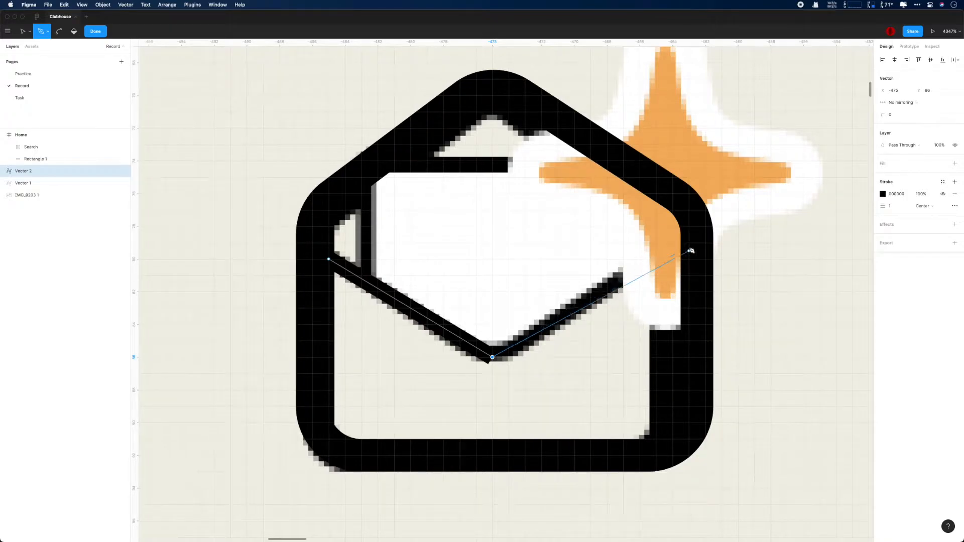
left_click(689, 243)
key("Escape")
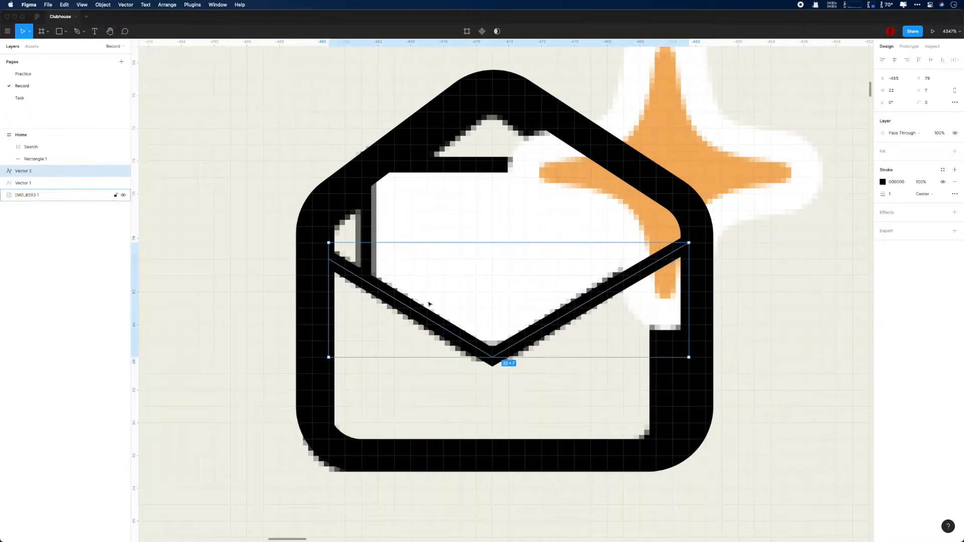
Step: Align both ends of the flap line at height 79 and save
double_click(433, 313)
left_click(438, 325)
key("Return")
left_click_drag(328, 258, 328, 249)
left_click_drag(689, 244, 689, 244)
left_click_drag(328, 252, 328, 247)
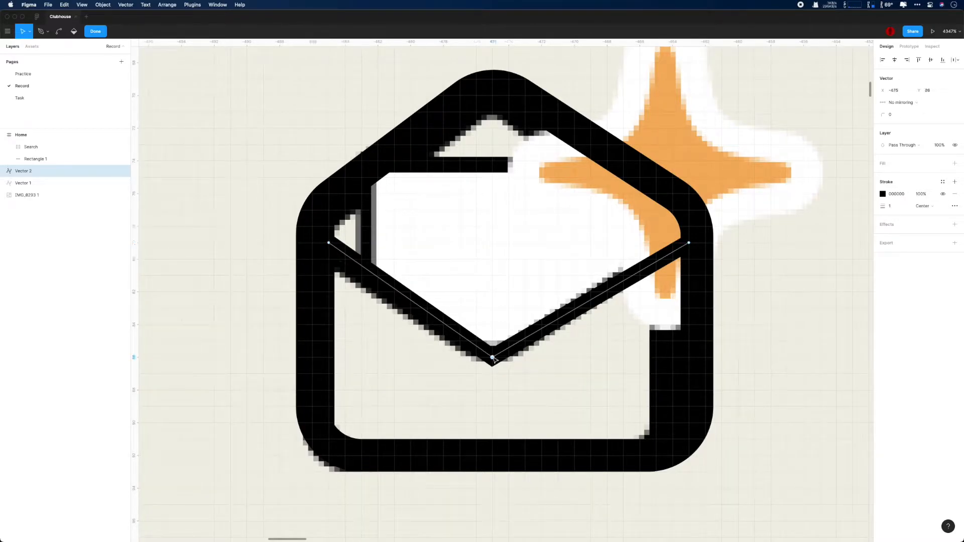
key("super+s")
Step: Move both envelope pieces left of the screenshot and shift the flap's bottom point slightly right
left_click(783, 323)
scroll(783, 323, "down", 3)
left_click(50, 183, "shift")
left_click_drag(547, 178, 259, 178)
double_click(207, 289)
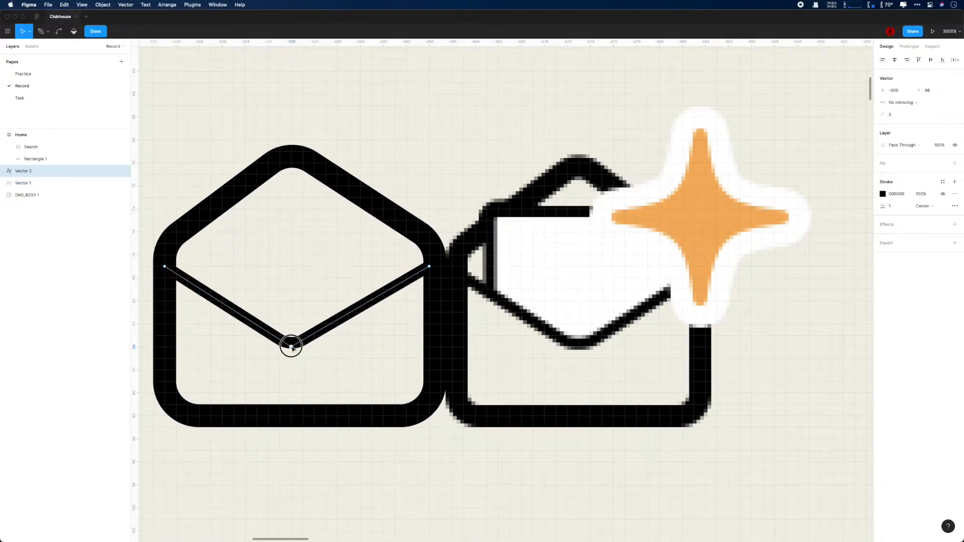
left_click_drag(291, 347, 298, 348)
scroll(371, 351, "down", 3)
key("Escape")
left_click(465, 223)
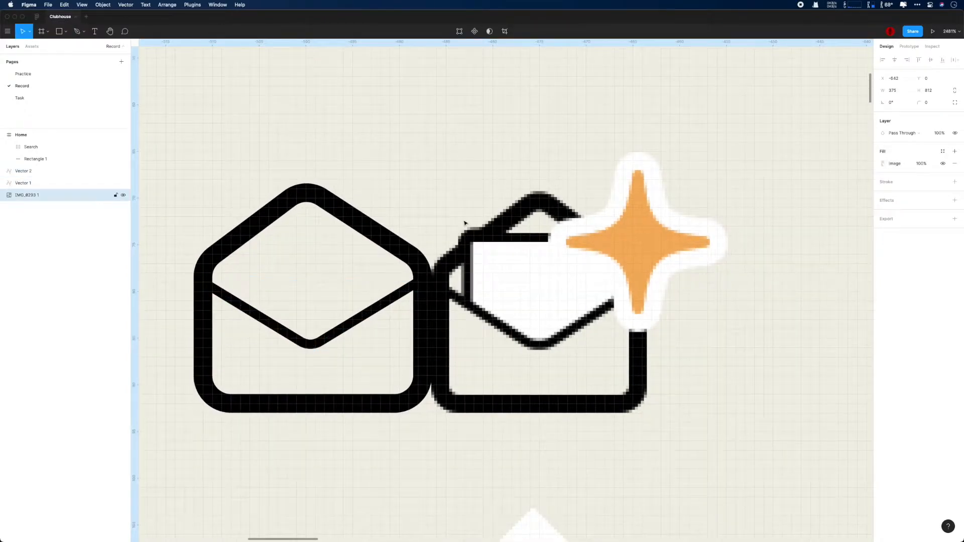
Step: Union the envelope outline with the flap line and place it over the screenshot's envelope
left_click(23, 183)
left_click_drag(306, 187, 549, 196)
key("super+z")
key("super+z")
left_click(29, 183)
left_click_drag(330, 194, 545, 202)
key("super+z")
left_click(33, 174, "shift")
left_click(501, 31)
left_click(494, 45)
left_click(351, 191)
left_click_drag(351, 190, 585, 197)
Step: Trace the letter sheet as a new pen path and pull its top-right corner inward
scroll(703, 296, "up", 5)
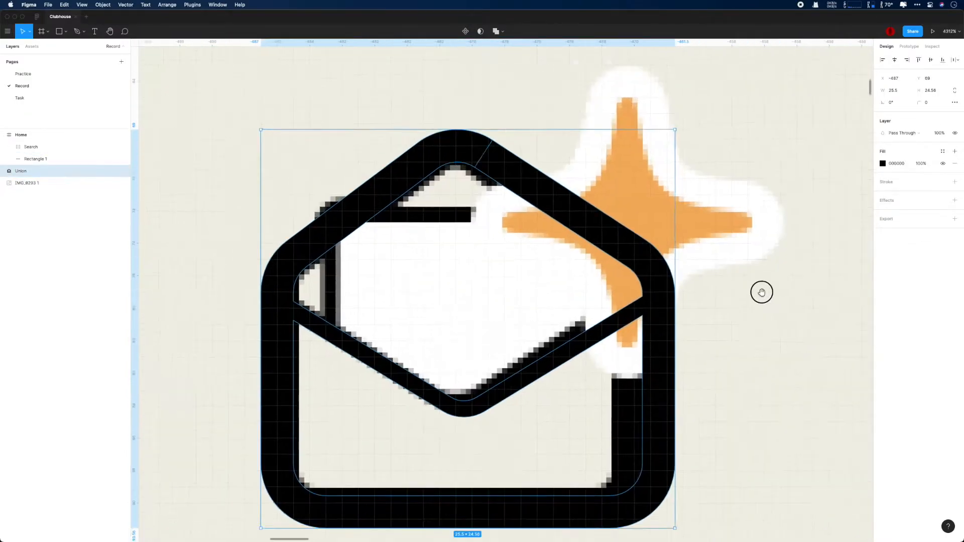
key("p")
key("Up")
key("Down")
key("p")
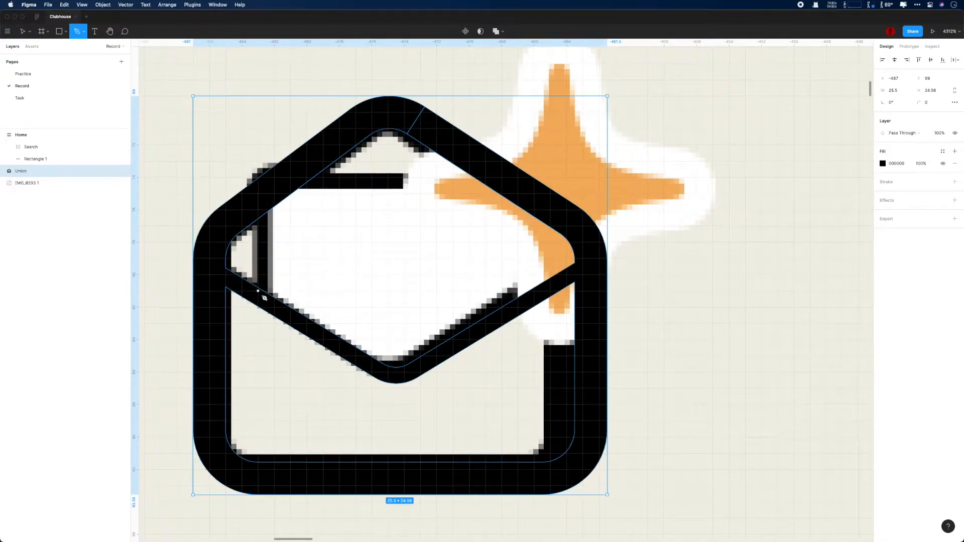
left_click(265, 299)
left_click(266, 170)
left_click(558, 169)
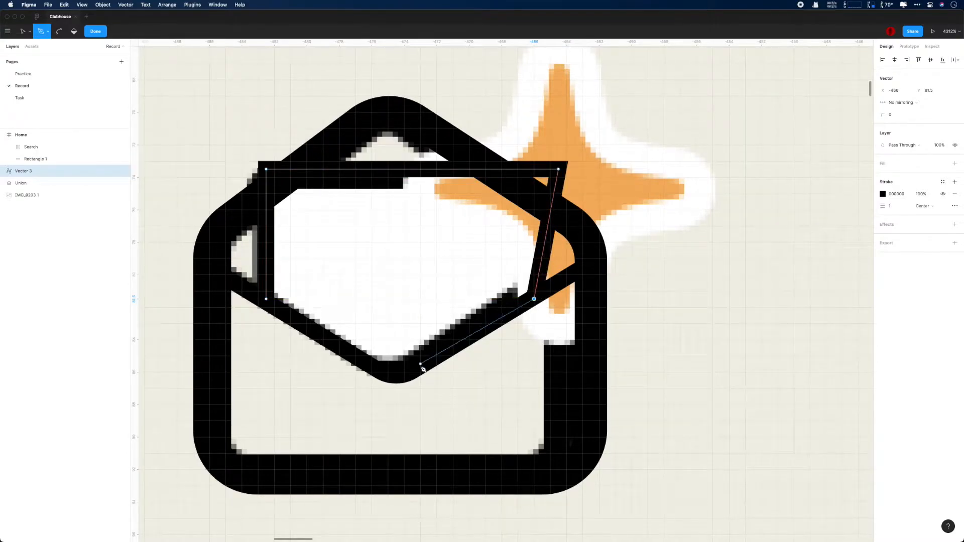
key("v")
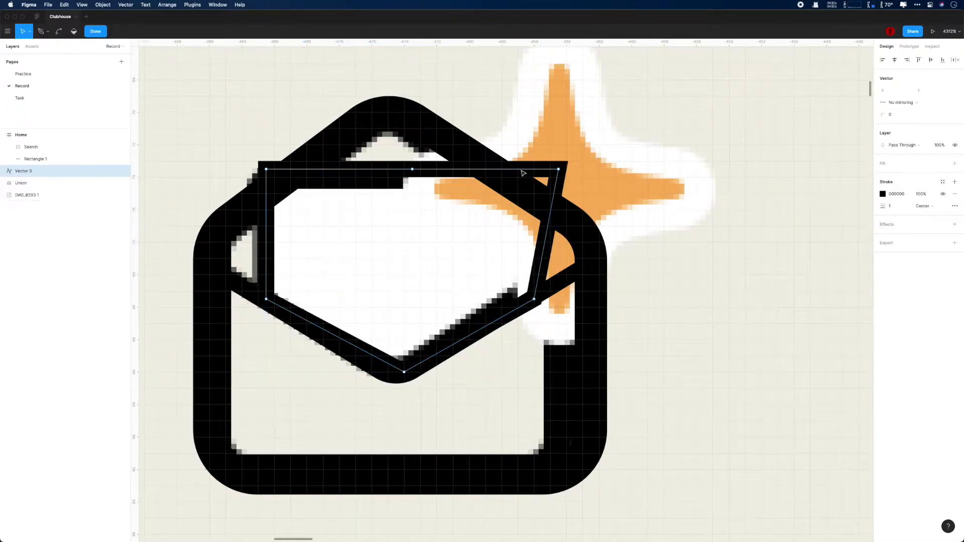
left_click_drag(559, 169, 534, 173)
Step: Give the letter outline a corner radius of 2
left_click(890, 114)
type("2")
key("Return")
key("super+s")
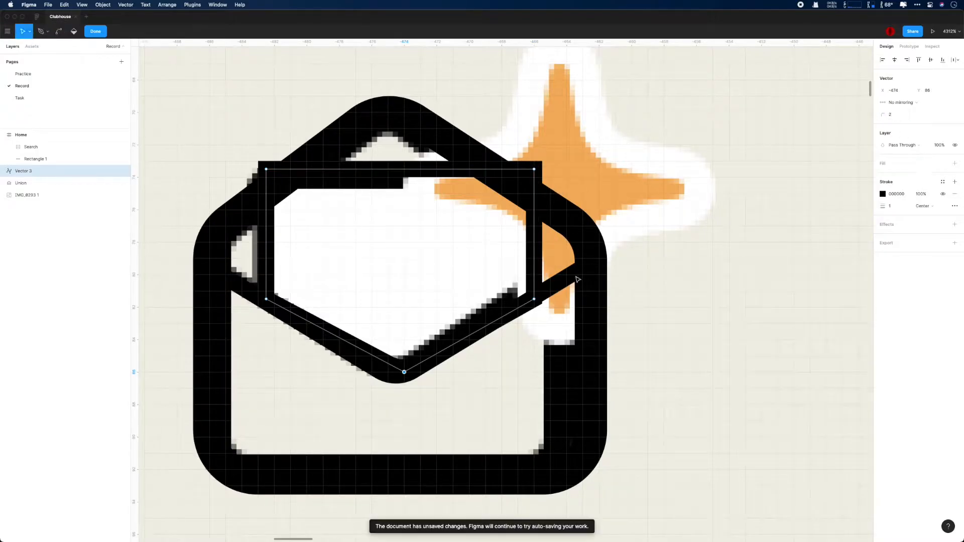
left_click_drag(237, 149, 565, 199)
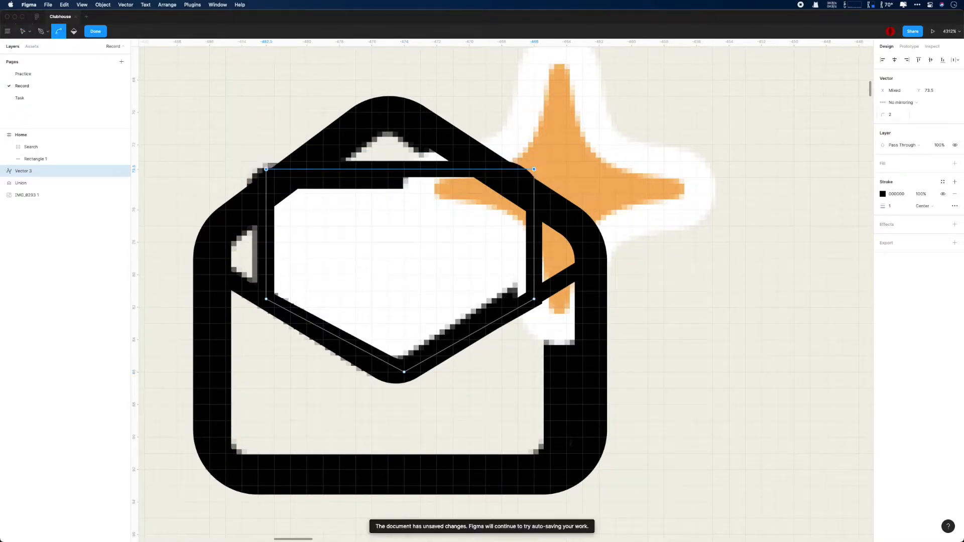
scroll(508, 240, "down", 2)
Step: Move Vector 3 into the Union and shift the envelope icon right to X -456
left_click(4, 183)
left_click_drag(25, 171, 26, 187)
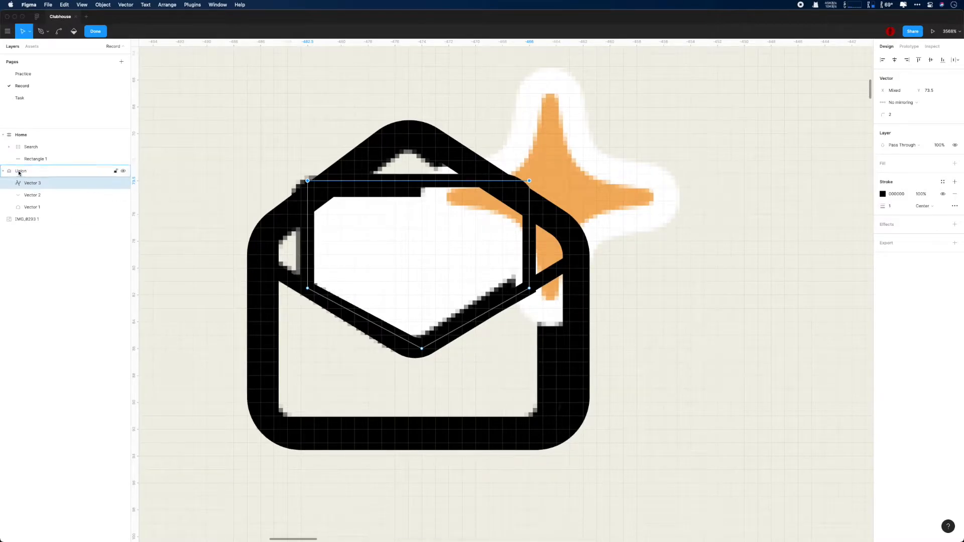
left_click(22, 171)
left_click_drag(371, 155, 694, 155)
scroll(694, 155, "right", 3)
scroll(694, 155, "down", 1)
left_click_drag(544, 140, 631, 140)
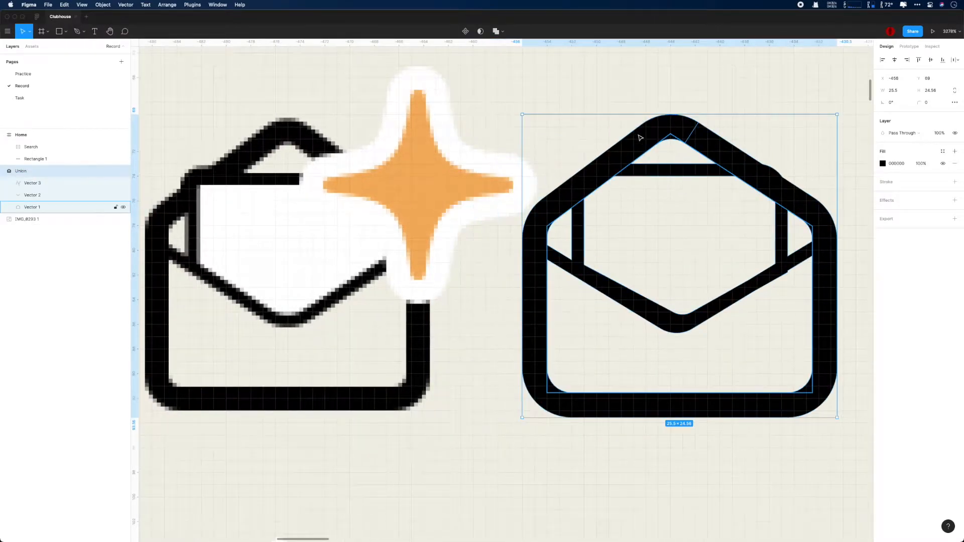
scroll(724, 305, "up", 2)
Step: Raise the letter's top corner points and move the flap's bottom point to -443, 86
double_click(704, 145)
key("Return")
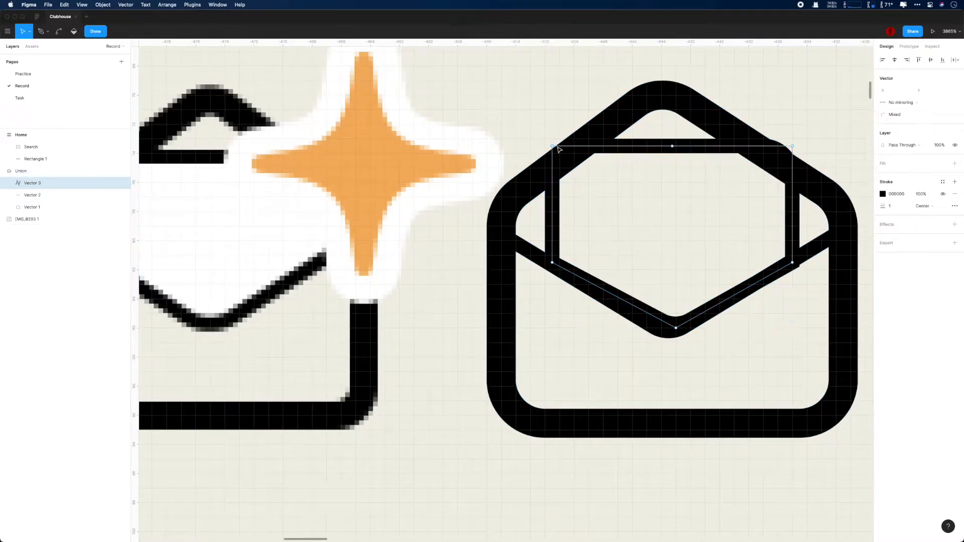
left_click_drag(555, 149, 553, 130)
mouse_move(794, 147)
left_mouse_down()
mouse_move(787, 127)
mouse_move(793, 131)
left_mouse_up()
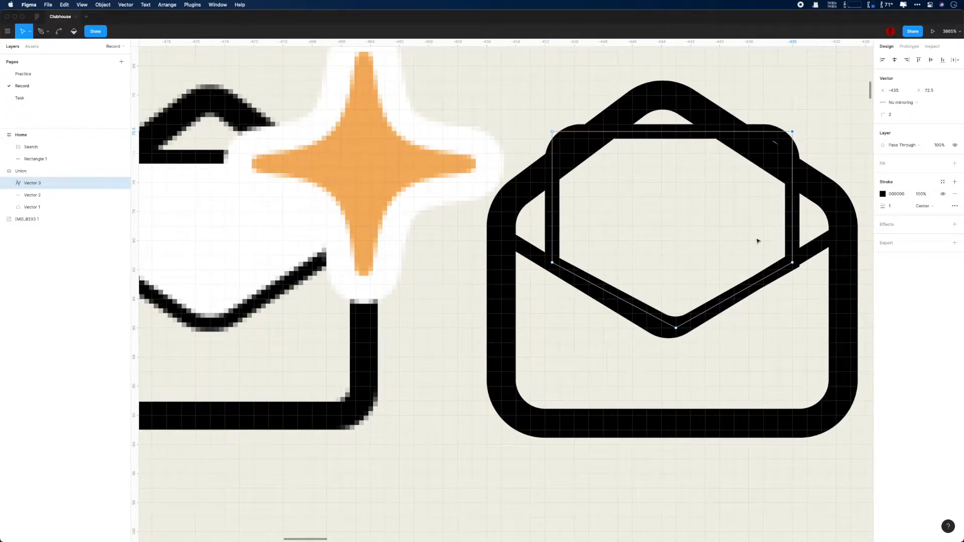
scroll(735, 343, "up", 2)
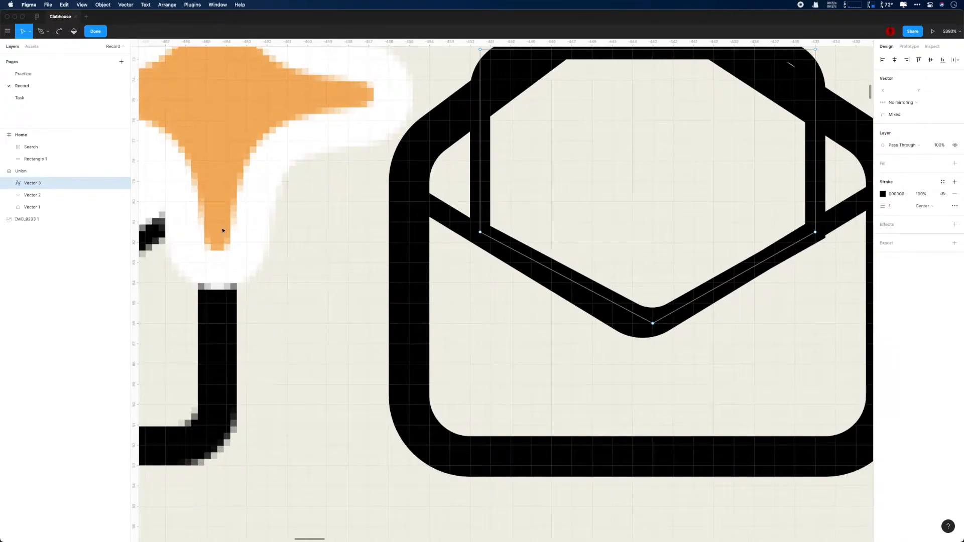
left_click(32, 195)
key("Return")
left_click_drag(643, 333, 653, 323)
left_click_drag(710, 372, 583, 432)
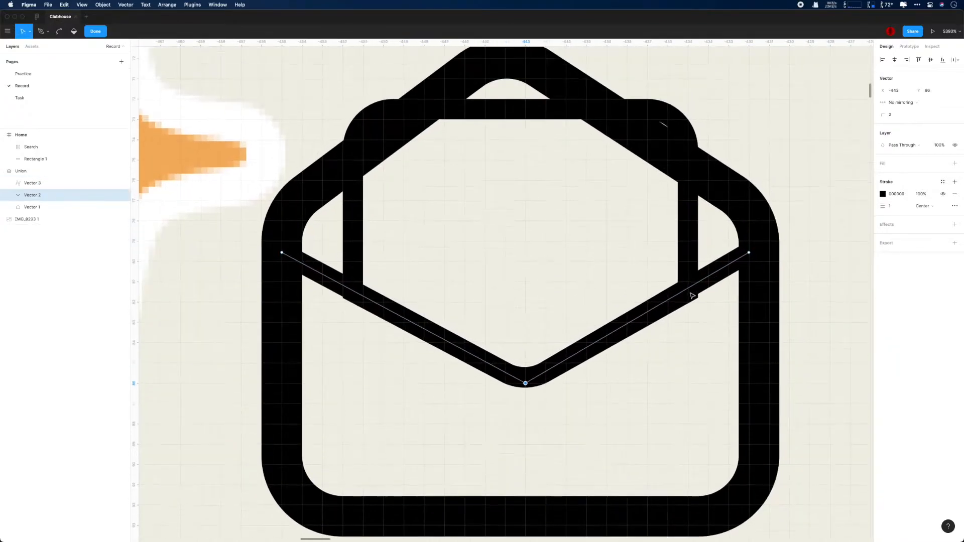
scroll(689, 298, "up", 2)
Step: Move the letter's bottom-right point and tighten that corner's radius to 1
left_click(75, 184)
key("Return")
mouse_move(688, 297)
left_mouse_down()
mouse_move(701, 383)
mouse_move(648, 342)
mouse_move(690, 329)
left_mouse_up()
scroll(788, 354, "up", 2)
left_click(892, 115)
key("Down")
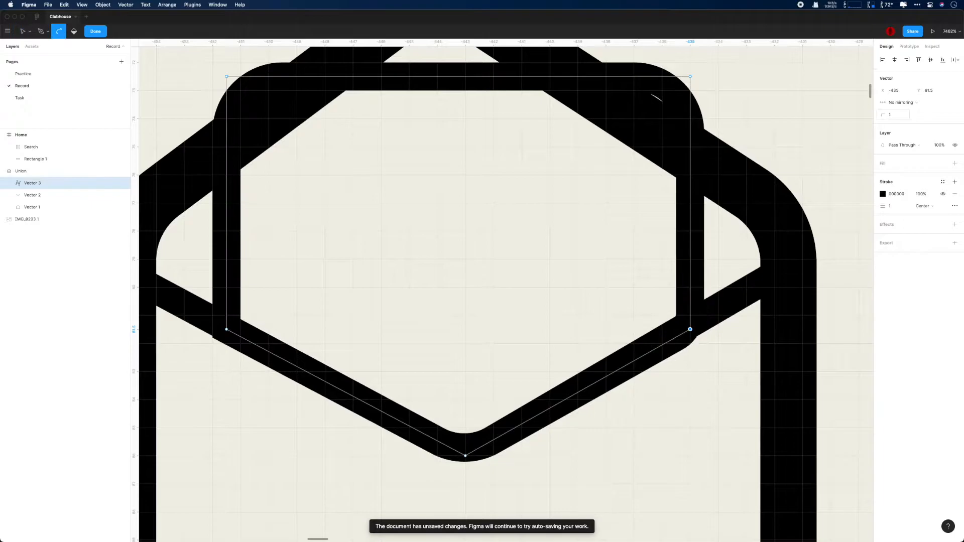
left_click_drag(230, 325, 227, 329)
Step: Align the letter's top-left and bottom-left points at X -451
scroll(514, 368, "down", 4)
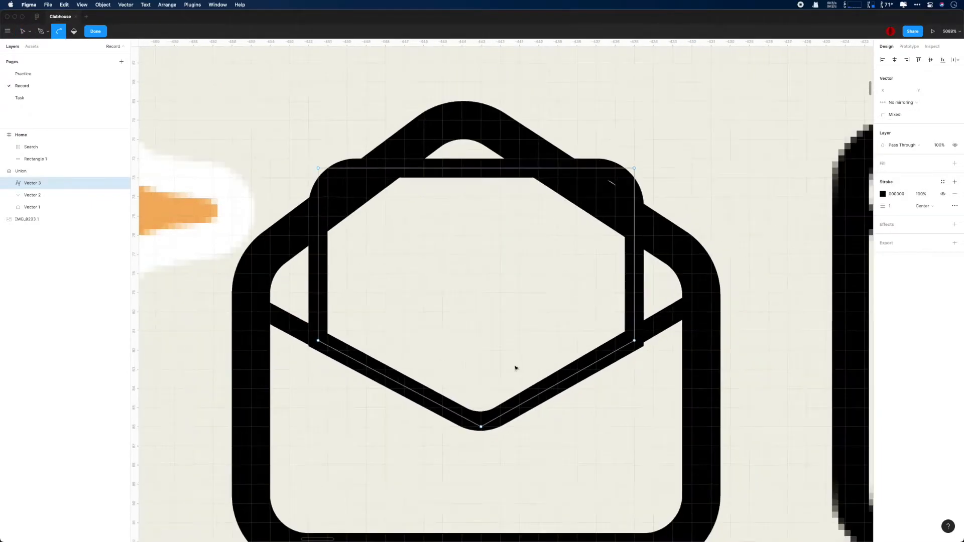
left_click(615, 343)
scroll(592, 350, "up", 2)
left_click_drag(281, 151, 291, 150)
left_click_drag(281, 341, 291, 341)
scroll(477, 279, "down", 7)
Step: Try filling the letter's enclosed region and changing its stroke colour to white
scroll(477, 279, "down", 3)
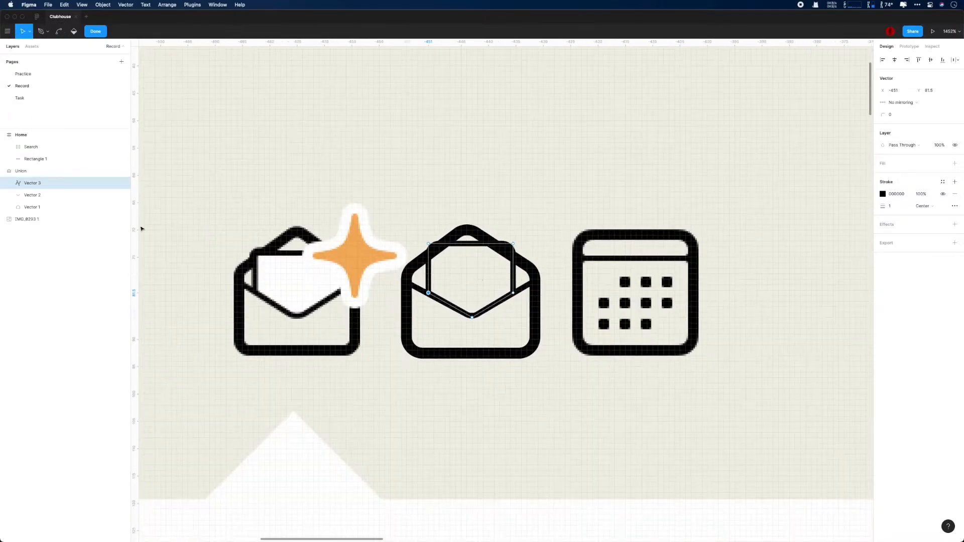
left_click(39, 184)
key("Return")
left_click(73, 32)
left_click(474, 273)
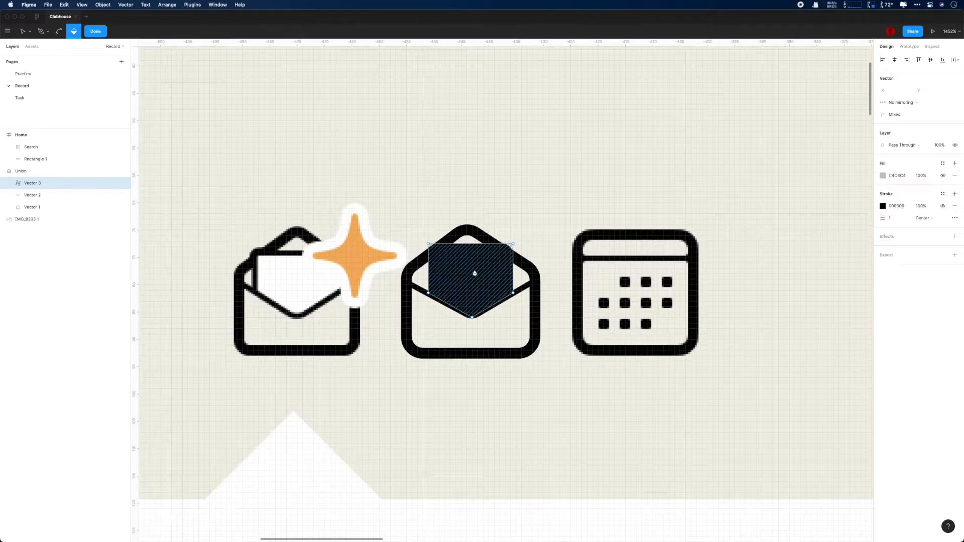
left_click(883, 207)
left_click_drag(803, 226, 755, 199)
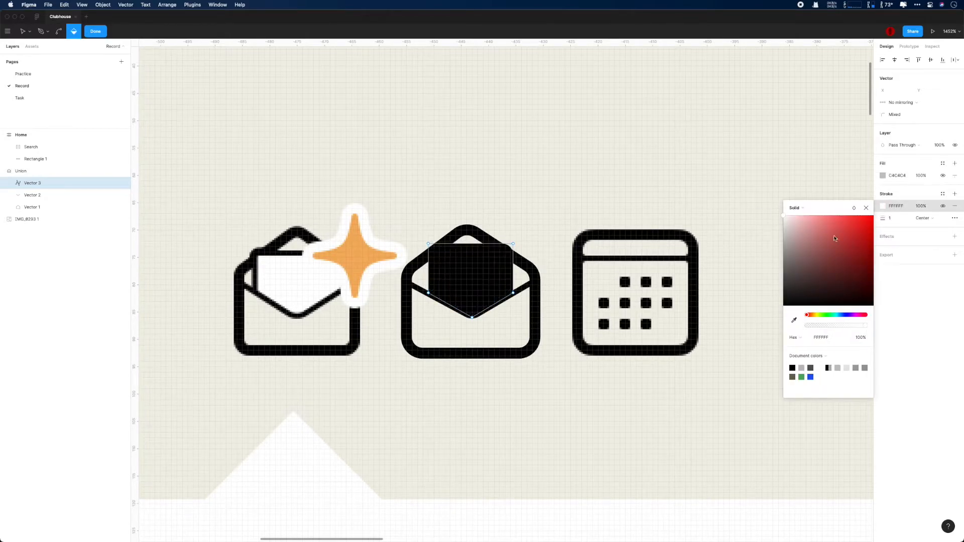
key("Escape")
scroll(548, 227, "up", 2)
key("Escape")
Step: Replace the letter's stroke with a new black stroke, testing and removing a fill
left_click(43, 195)
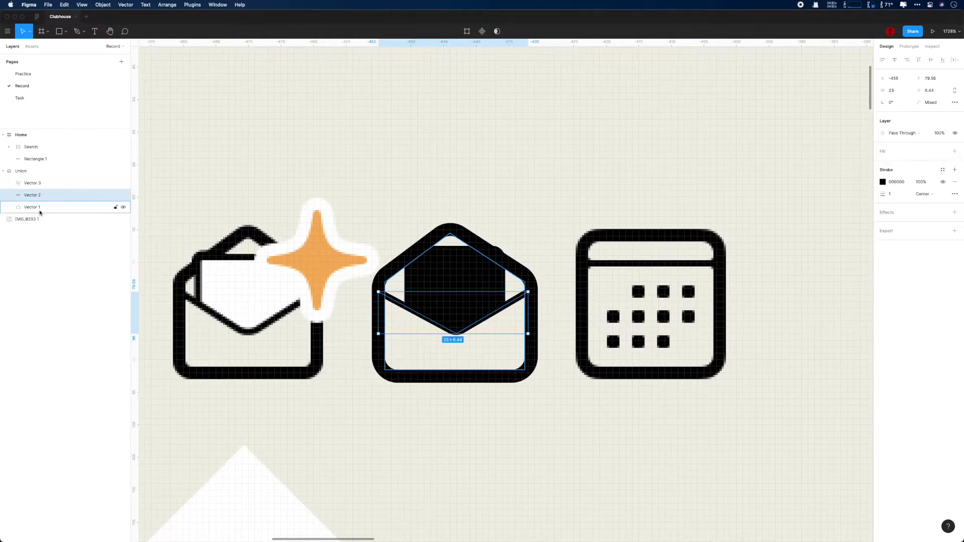
left_click(33, 183)
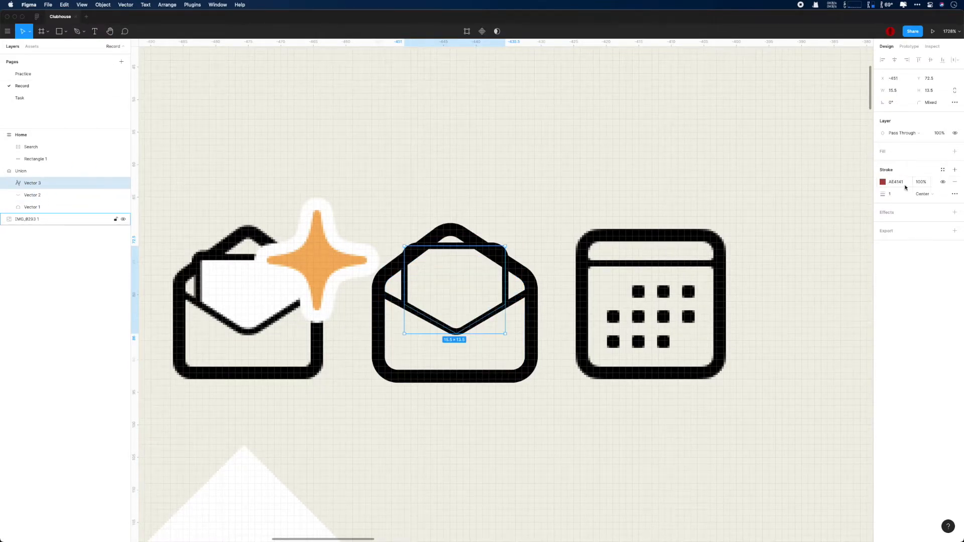
left_click(955, 182)
left_click(954, 170)
left_click(955, 151)
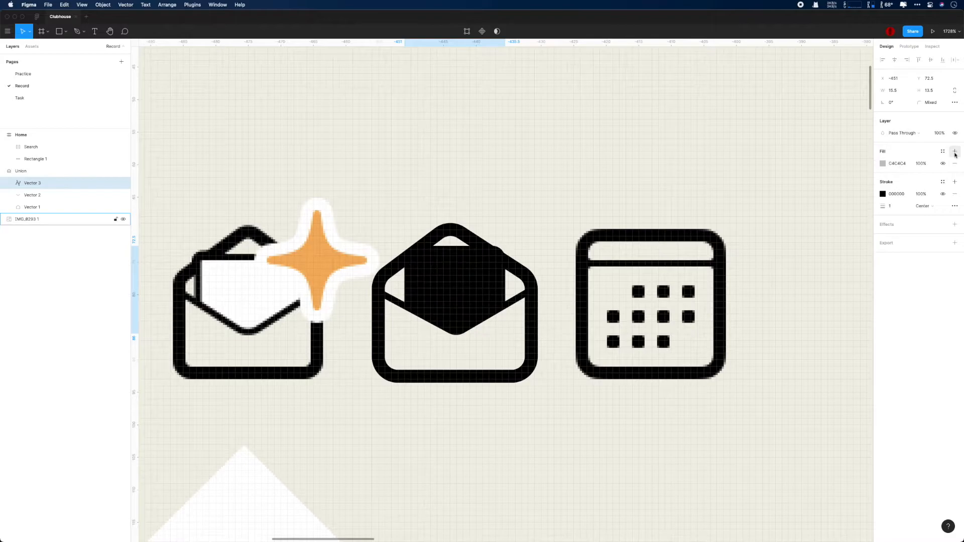
left_click(955, 164)
scroll(561, 234, "up", 8)
scroll(561, 233, "left", 5)
Step: Reselect the letter outline inside the Union, then add and remove a grey fill
left_click(458, 245)
left_click(457, 237)
double_click(469, 235)
double_click(468, 236)
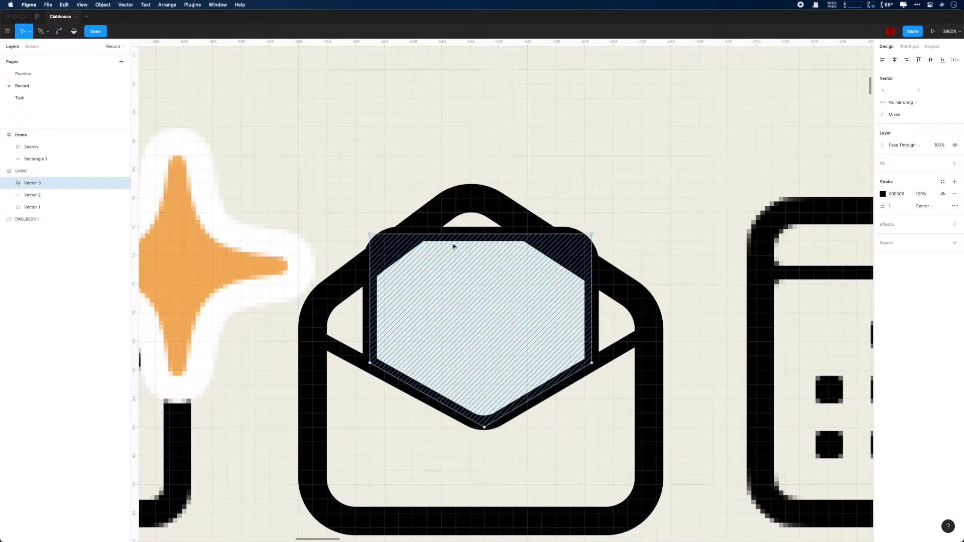
scroll(480, 277, "down", 5)
scroll(480, 278, "up", 8)
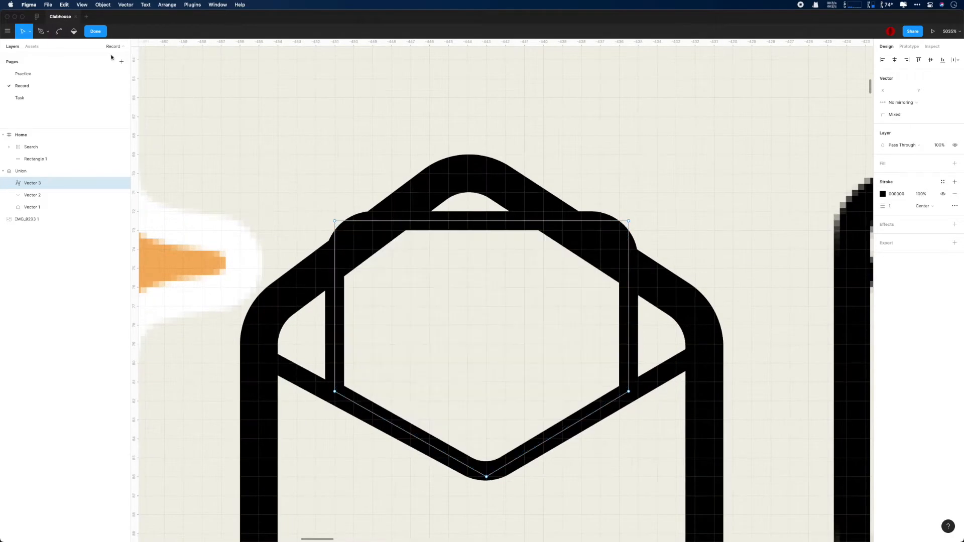
key("Escape")
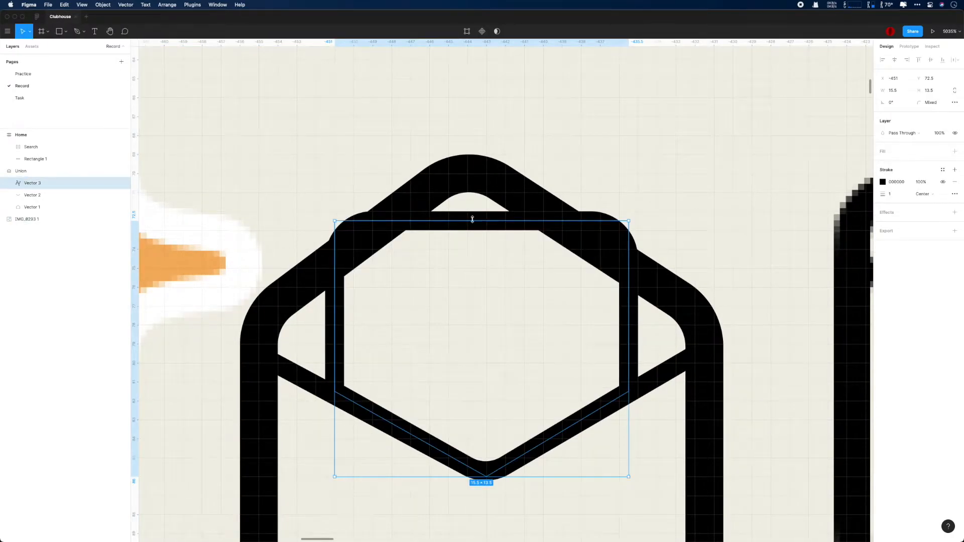
left_click(955, 151)
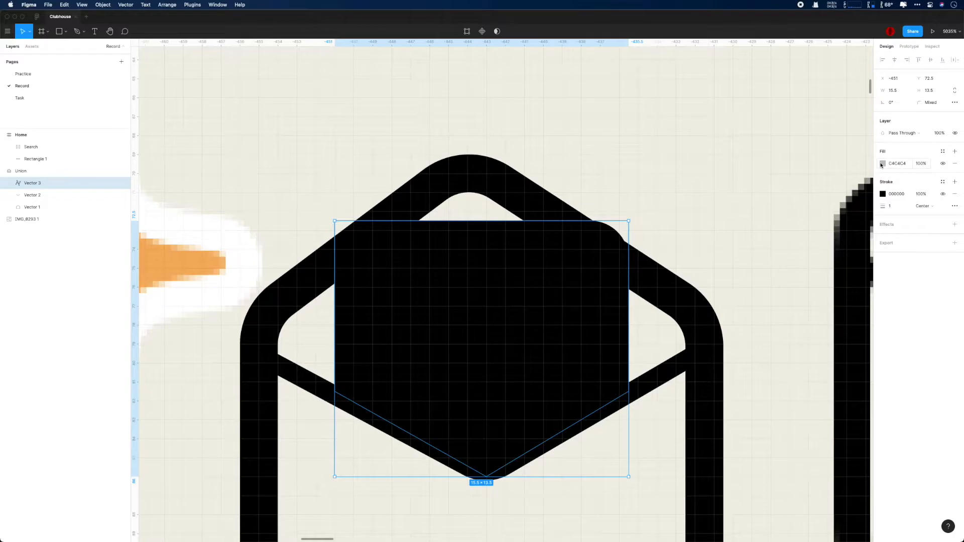
left_click(955, 164)
Step: Move Vector 3 out of the Union so it sits just above it in the layers
mouse_move(30, 184)
left_mouse_down()
mouse_move(31, 166)
mouse_move(21, 197)
left_mouse_up()
left_click(955, 211)
left_click(883, 224)
key("super+z")
left_click(21, 184)
left_click(3, 184)
scroll(456, 298, "down", 1)
left_click_drag(21, 196, 19, 178)
left_click(3, 195)
Step: Give the letter outline a white FFFFFF fill
left_click(38, 195, "shift")
double_click(462, 245)
double_click(467, 226)
left_click(955, 164)
left_click(883, 176)
left_click_drag(809, 200, 764, 164)
key("Escape")
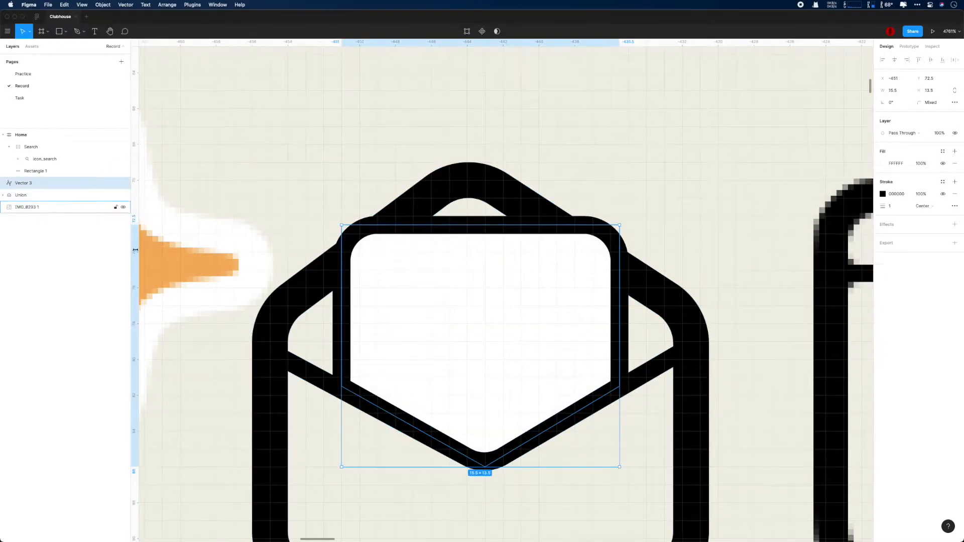
Step: Try union and flatten on the letter and envelope, undoing both
left_click(37, 193, "shift")
left_click(3, 195)
left_click(40, 184)
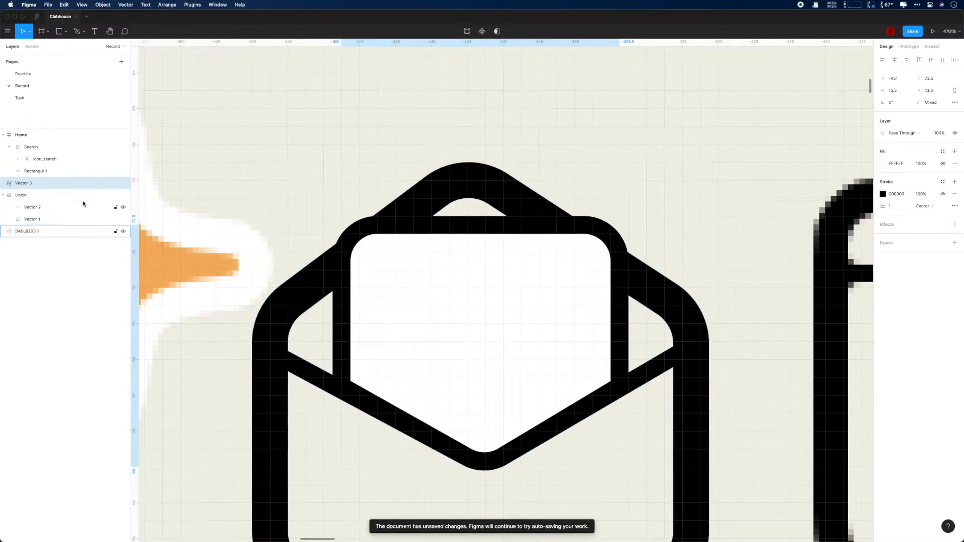
left_click(80, 196, "shift")
left_click(504, 32)
left_click(507, 49)
key("super+z")
left_click(504, 33)
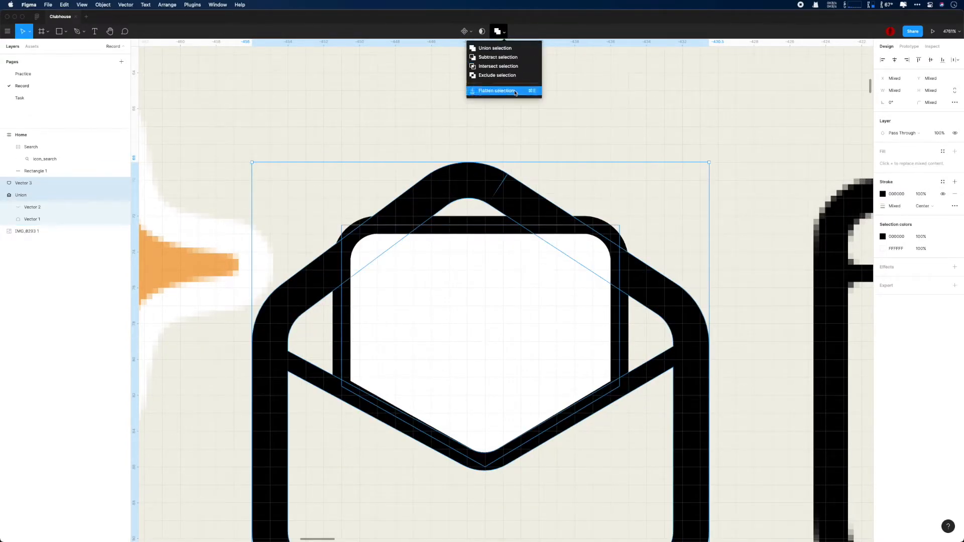
left_click(515, 92)
key("super+z")
Step: Group the Union and Vector 3 into Group 1 with Cmd+G, keeping it unflattened
left_click(4, 195)
left_click(26, 197)
left_click(739, 160)
scroll(739, 177, "down", 5)
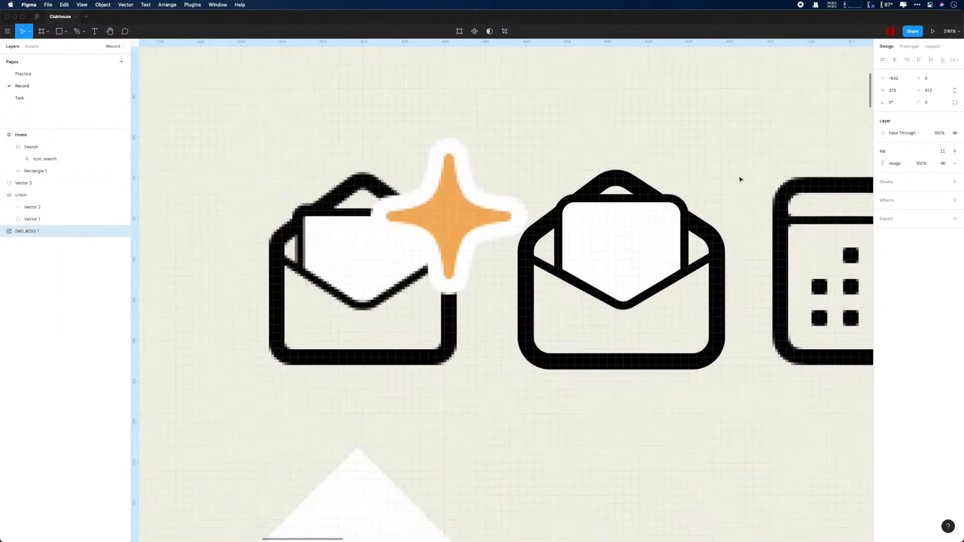
scroll(740, 179, "up", 3)
left_click(31, 196)
left_click(31, 186, "shift")
key("super+g")
right_click(31, 183)
left_click(50, 282)
key("super+z")
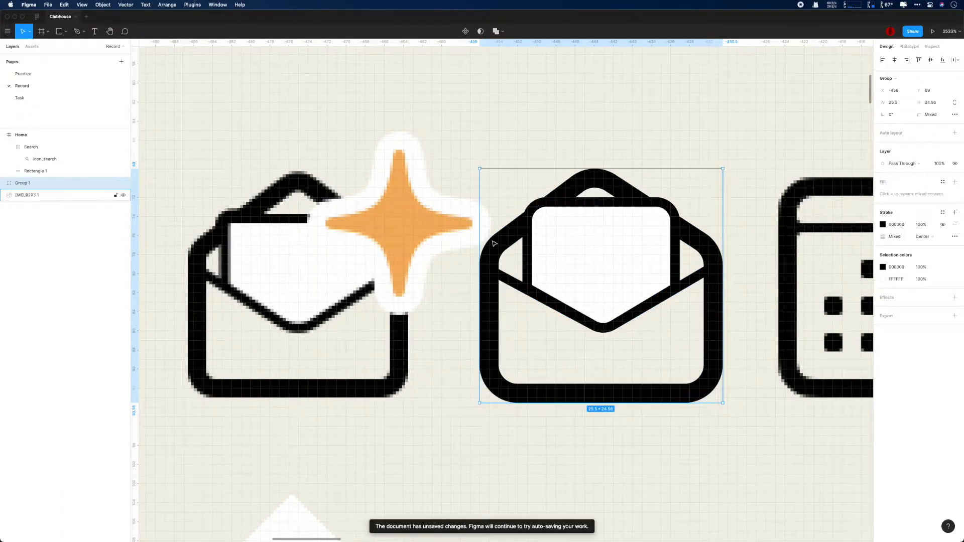
Step: Pan around the canvas and select the IMG_0293 1 reference image
scroll(426, 240, "right", 3)
scroll(389, 204, "down", 2)
scroll(361, 209, "up", 4)
scroll(291, 168, "left", 3)
scroll(413, 174, "up", 2)
left_click(304, 166)
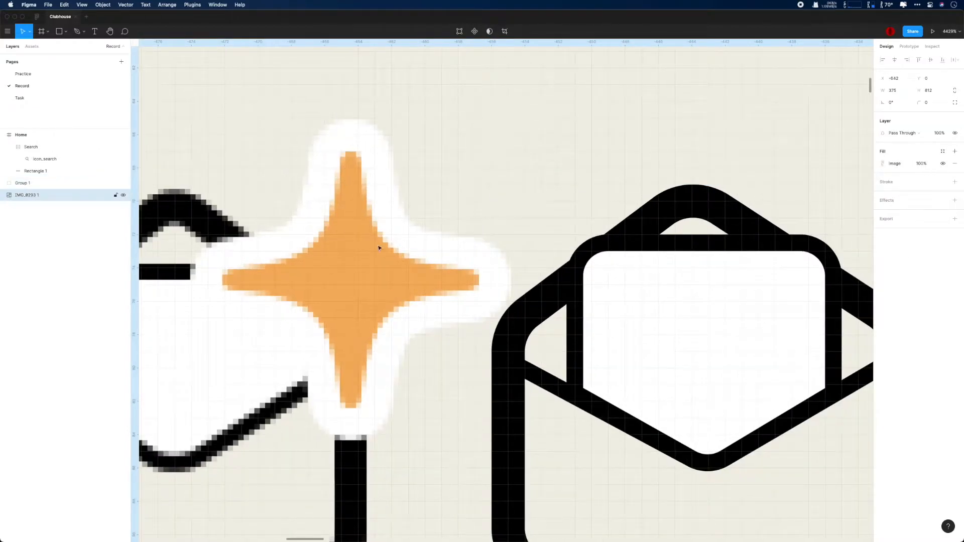
Step: Draw a star over the orange sparkle and reduce it to four points
left_click(66, 34)
left_click(75, 91)
left_click_drag(259, 136, 442, 303)
key("super+z")
left_click(63, 33)
mouse_move(258, 119)
left_mouse_down()
mouse_move(484, 376)
mouse_move(507, 386)
left_mouse_up()
left_click_drag(395, 226, 349, 256)
left_click_drag(468, 236, 362, 260)
Step: Nudge the star into place at X -472 over the sparkle
scroll(383, 260, "up", 5)
left_click_drag(421, 248, 477, 278)
scroll(458, 245, "up", 1)
scroll(449, 259, "up", 1)
key("Left")
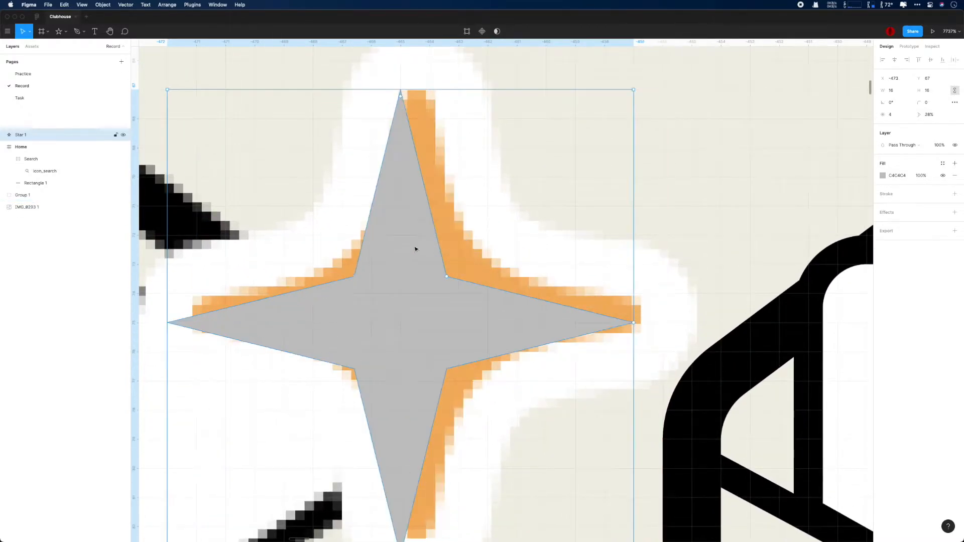
key("Right")
key("Left")
key("Right")
Step: Fill the star with the sampled sparkle orange, then darken it to brown 5C4425
left_click(883, 175)
left_click(794, 290)
left_click(483, 267)
double_click(476, 277)
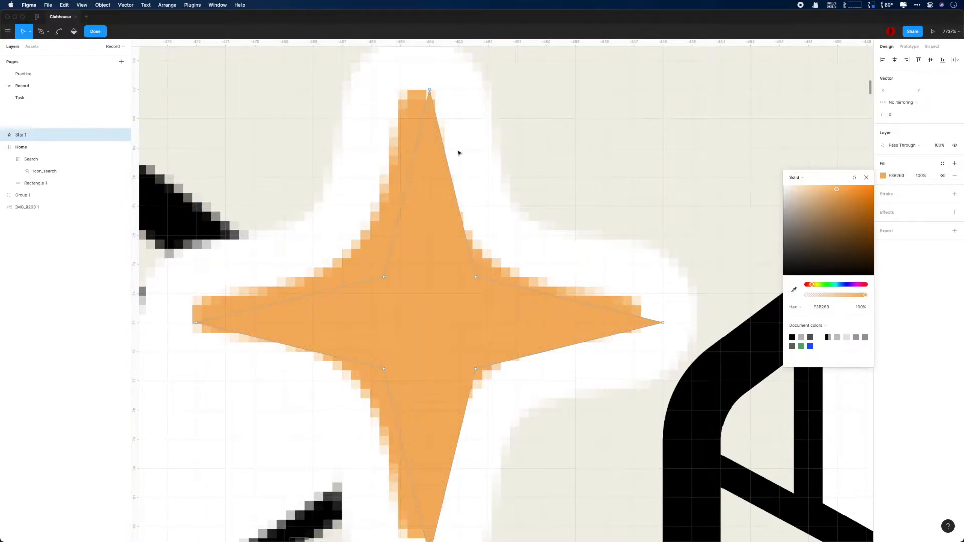
left_click(866, 177)
key("Escape")
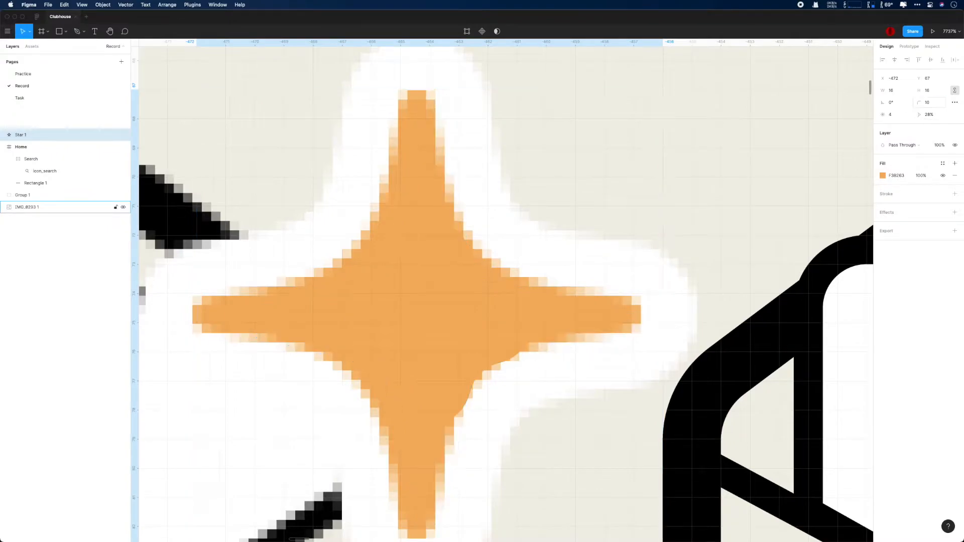
left_click(883, 176)
left_click_drag(837, 189, 837, 243)
Step: Try star corner radii of 2, 1 and 0.25
left_click(931, 102)
type("2")
key("Return")
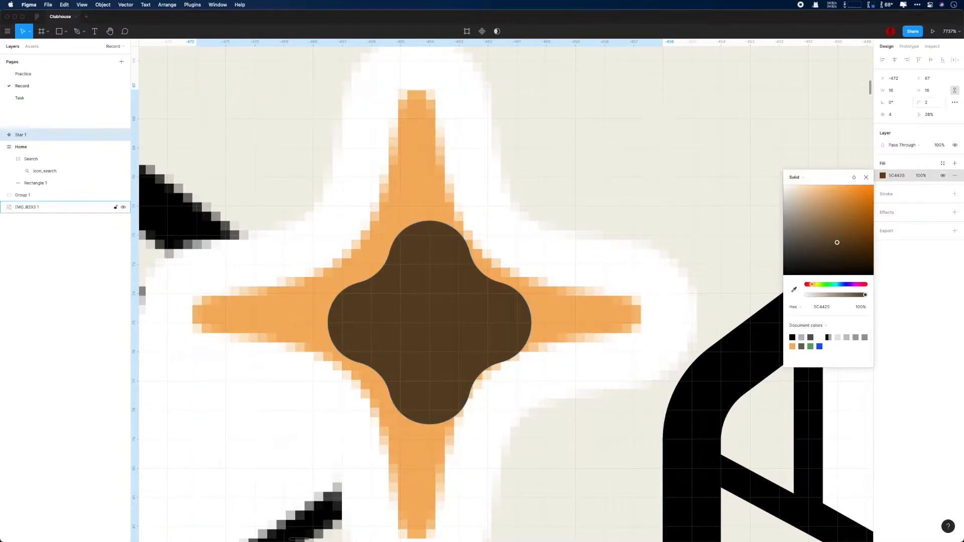
left_click(867, 178)
left_click(930, 103)
type("1")
key("Return")
left_click(930, 102)
type("0.25")
key("Return")
Step: Shift the star one pixel left, resize it to 18×18 and set corner radius 0.5
mouse_move(433, 291)
left_mouse_down()
mouse_move(403, 291)
mouse_move(427, 272)
left_mouse_up()
left_click(893, 90)
type("18")
key("Return")
type("0.5")
key("Return")
Step: Set the star's corner radius to 0.2 and move it right over the sparkle
left_click(928, 104)
type("0.2")
key("Return")
scroll(628, 267, "down", 4)
mouse_move(425, 269)
left_mouse_down()
mouse_move(683, 265)
mouse_move(551, 278)
mouse_move(488, 302)
left_mouse_up()
Step: Add a black stroke, widen the star to 20 and move it to -475, 64
left_click(954, 195)
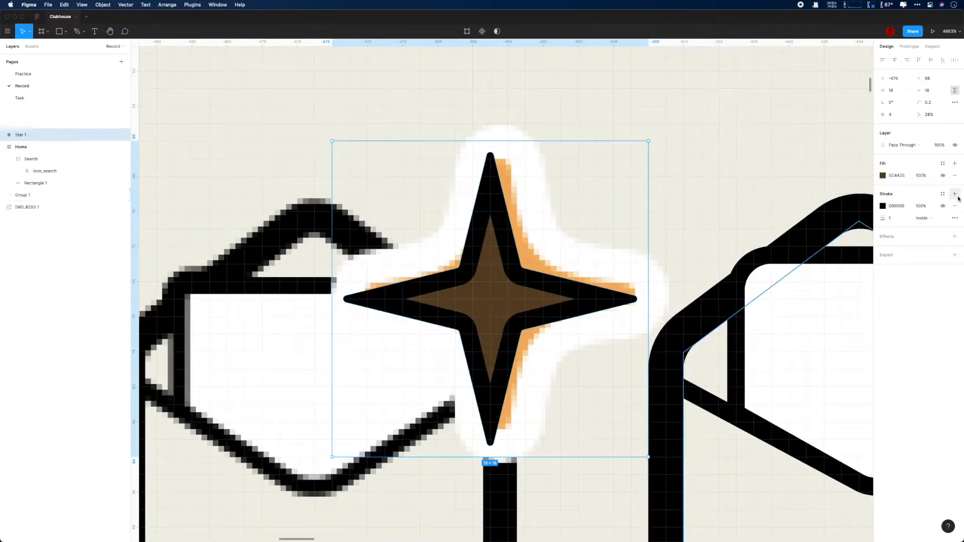
scroll(433, 260, "up", 3)
key("Up")
type("20")
key("Return")
key("Up")
mouse_move(456, 217)
left_mouse_down()
mouse_move(437, 213)
mouse_move(436, 193)
left_mouse_up()
Step: Place the star's stroke outside the shape and set its corner radius to 0.5
left_click(925, 218)
left_click(933, 228)
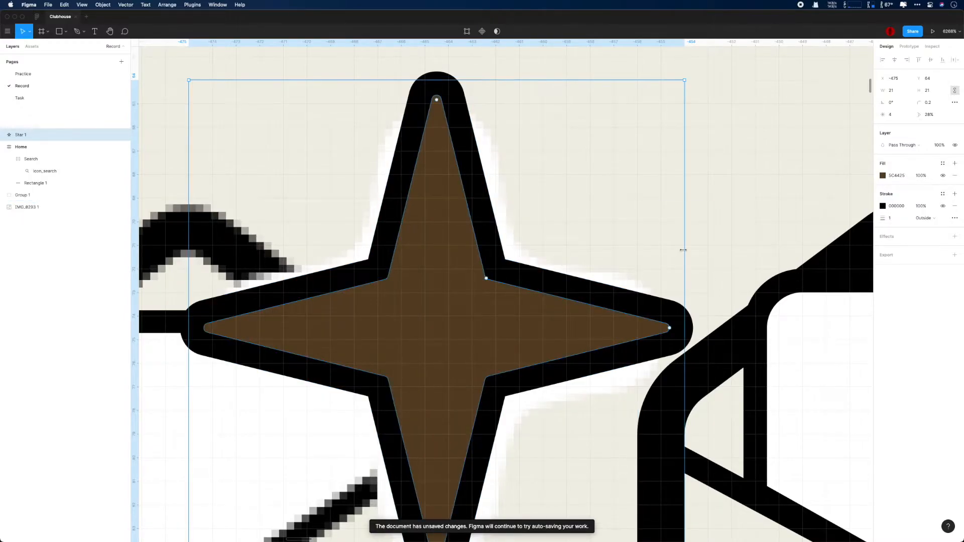
left_click(928, 103)
type("5")
key("Return")
type("0.5")
key("Return")
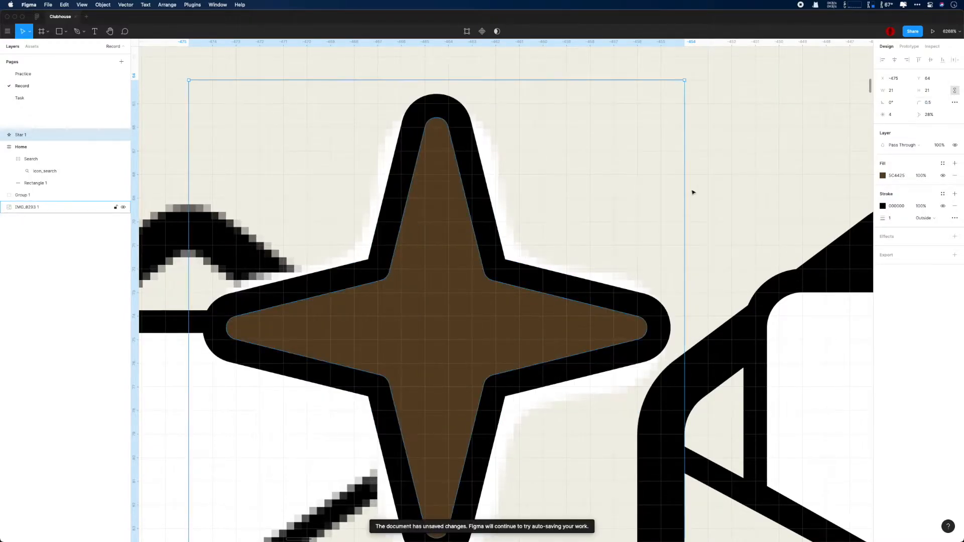
Step: Make the outline white, give the star an orange fill and move it over the envelope icon
scroll(692, 192, "down", 3)
scroll(691, 192, "down", 1)
left_click(883, 206)
left_click_drag(801, 267, 781, 213)
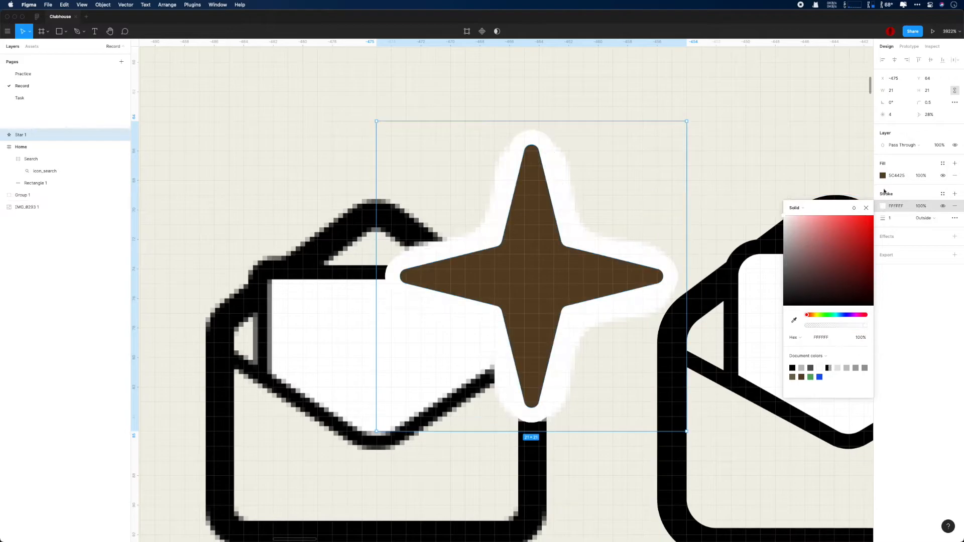
left_click(883, 176)
left_click_drag(841, 221, 878, 186)
left_click(866, 177)
left_click_drag(524, 154, 745, 154)
Step: Eyedrop the reference sparkle's light orange F3B263 as the star fill
scroll(440, 293, "right", 6)
left_click(883, 176)
left_click(794, 289)
left_click(271, 292)
left_click(551, 151)
scroll(551, 150, "down", 2)
Step: Move the star onto the envelope, try radius 4 on all its points, then undo
left_click_drag(465, 193, 501, 206)
key("Return")
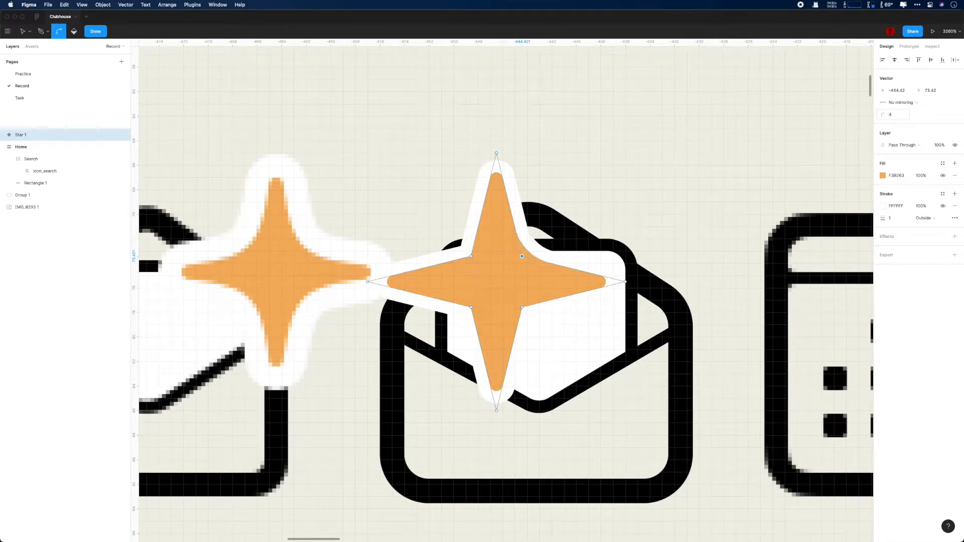
key("super+a")
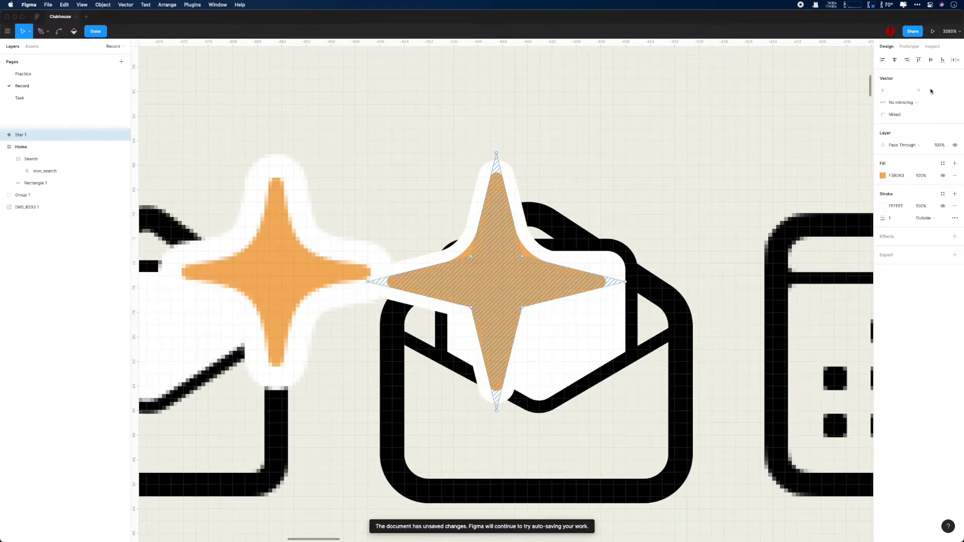
left_click(472, 308)
left_click(893, 116)
type("4")
key("Return")
left_click(522, 308)
left_click(894, 115)
type("4")
key("Return")
key("super+z")
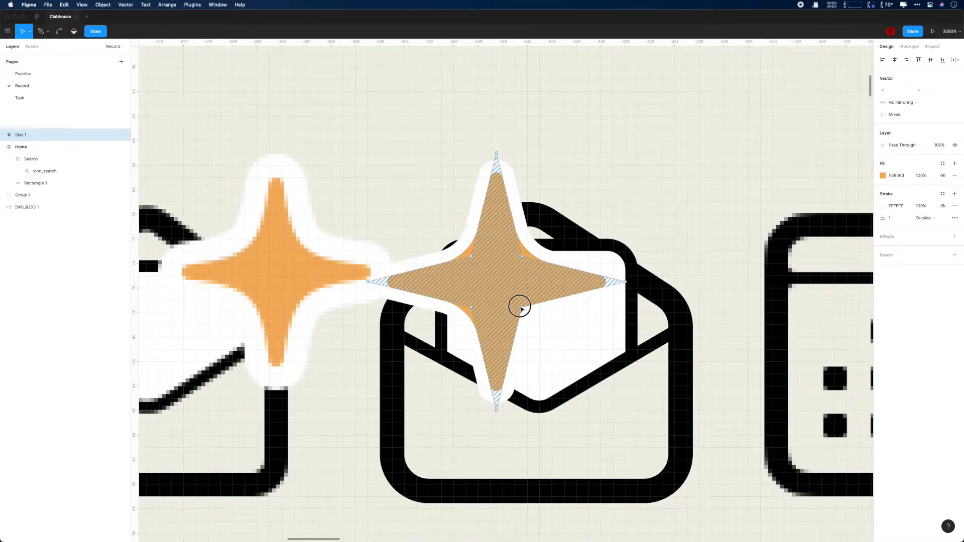
Step: Marquee-select the star's four inner points and round them with corner radius 2, then 4
scroll(534, 315, "up", 5)
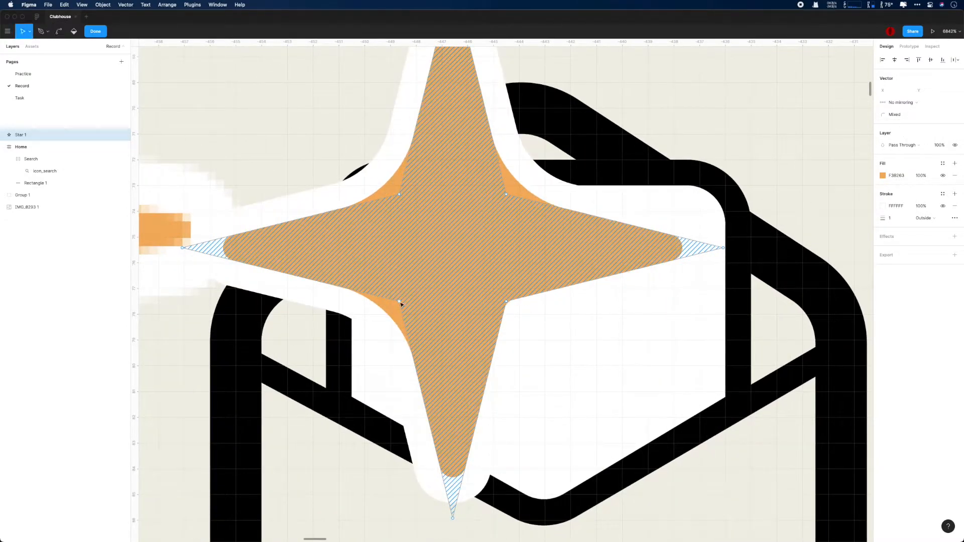
left_click_drag(341, 162, 587, 330)
left_click(894, 114)
type("2")
key("Return")
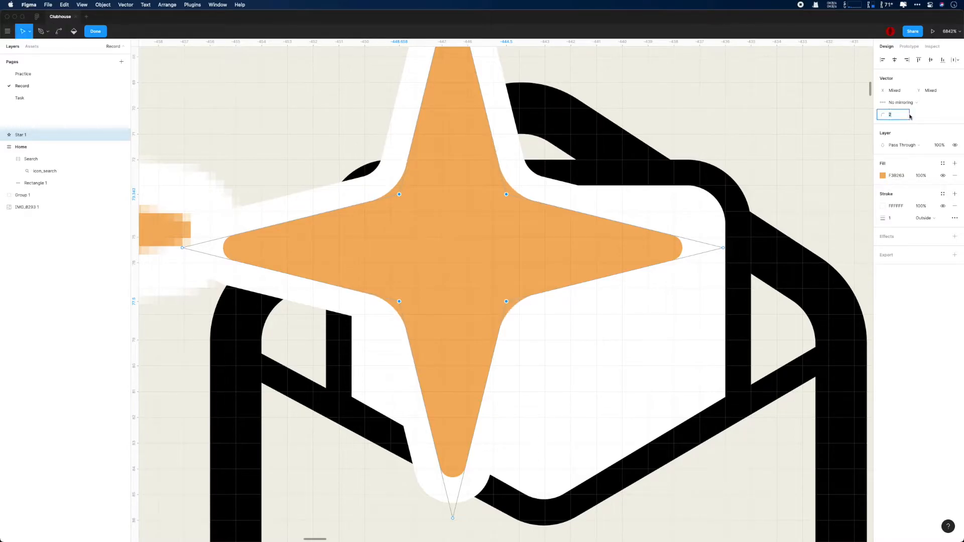
type("4")
key("Return")
Step: Set the points to no mirroring and exit point editing
left_click(904, 104)
left_click(904, 112)
left_click(904, 104)
left_click(904, 83)
scroll(655, 228, "down", 7)
left_click(704, 149)
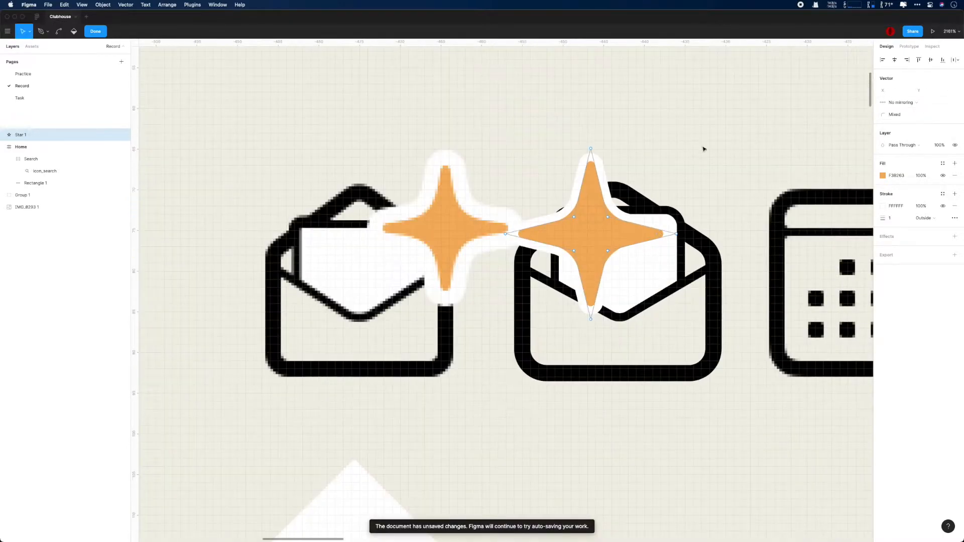
left_click(703, 143)
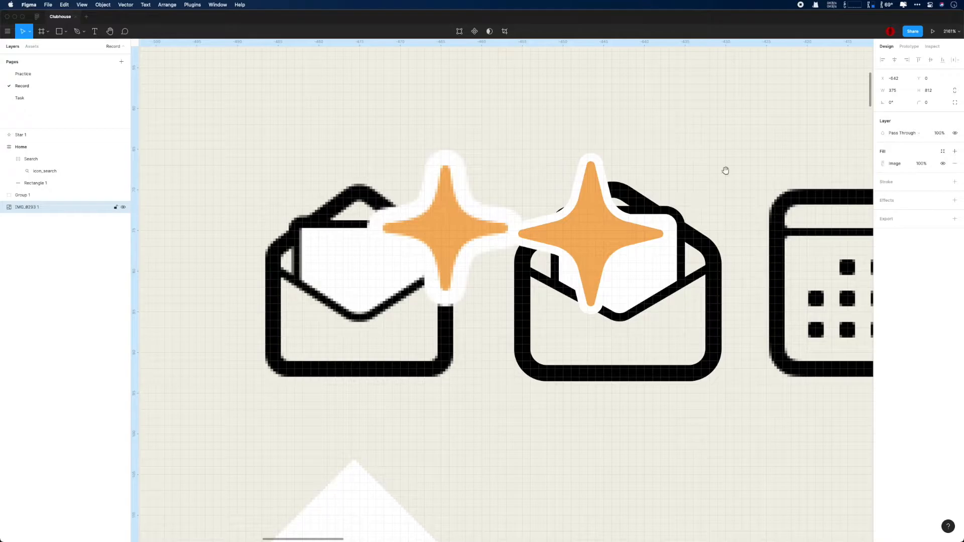
Step: Move Star 1 into Group 1 and place it over the envelope icon
scroll(715, 185, "right", 4)
left_click_drag(23, 135, 25, 199)
left_click_drag(414, 223, 530, 206)
scroll(437, 297, "down", 3)
scroll(481, 326, "down", 1)
Step: Try star widths of 20, 18 and 19 before settling on 20
left_click(892, 90)
type("20")
key("Return")
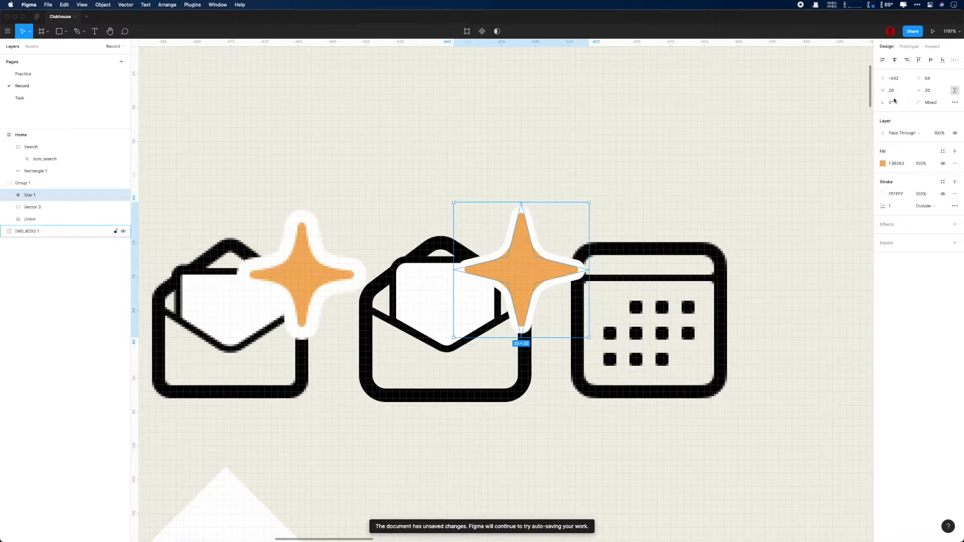
left_click(891, 90)
type("18")
key("Return")
left_click(891, 91)
type("19")
key("Return")
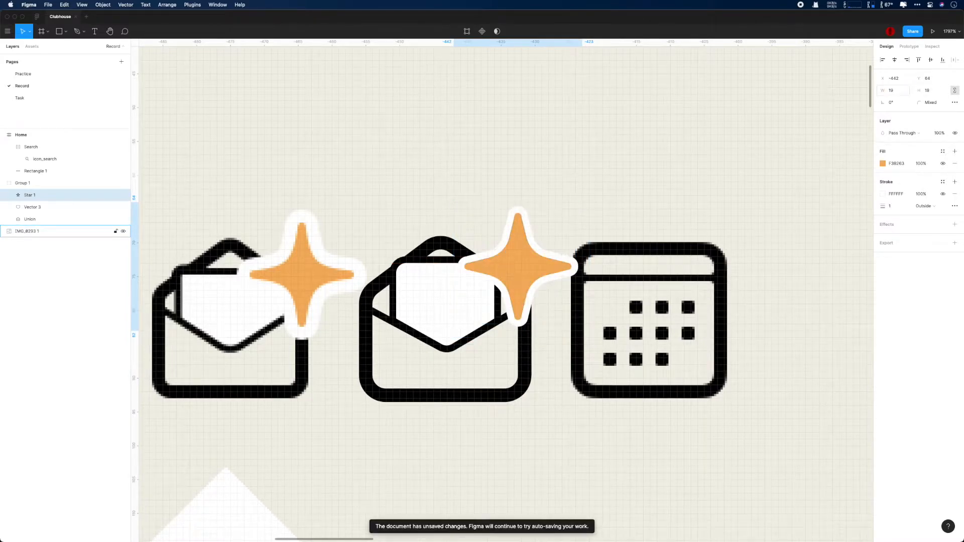
left_click(891, 90)
type("20")
key("Return")
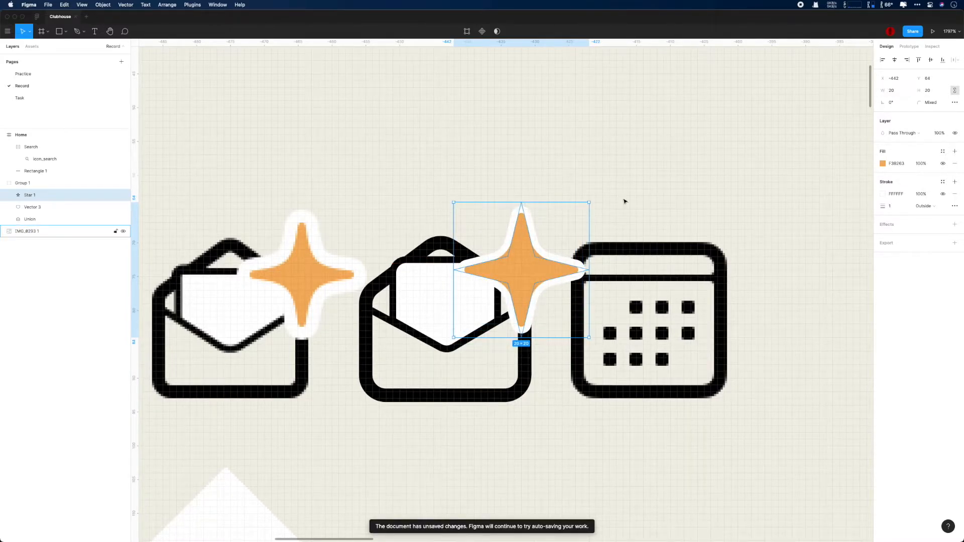
Step: Set the star's white outline weight to 1.5 and check the result
left_click(899, 209)
type("2")
key("Return")
type("1.5")
key("Return")
left_click(742, 232)
scroll(742, 231, "down", 5)
scroll(742, 231, "up", 1)
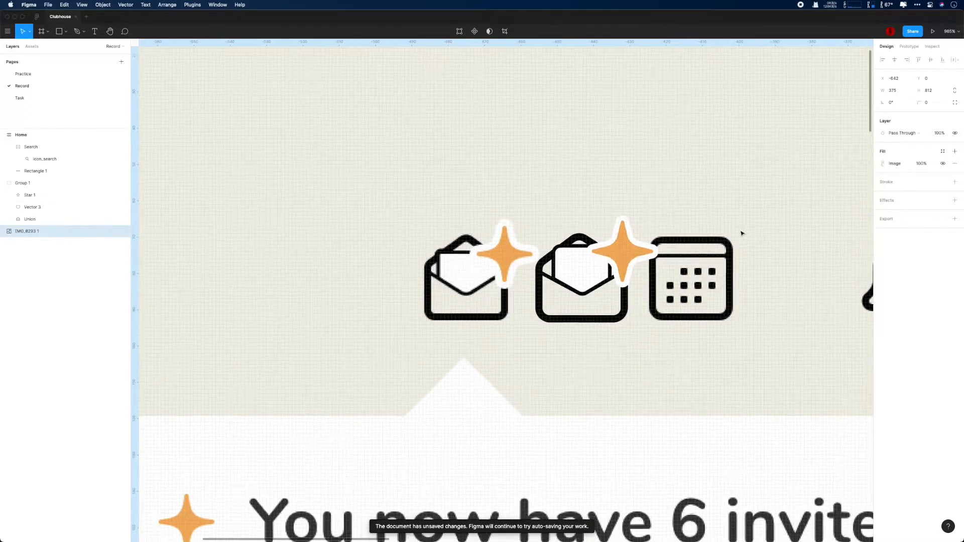
Step: Nudge Star 1 into position at -443, 84, keeping it 20×20
double_click(630, 259)
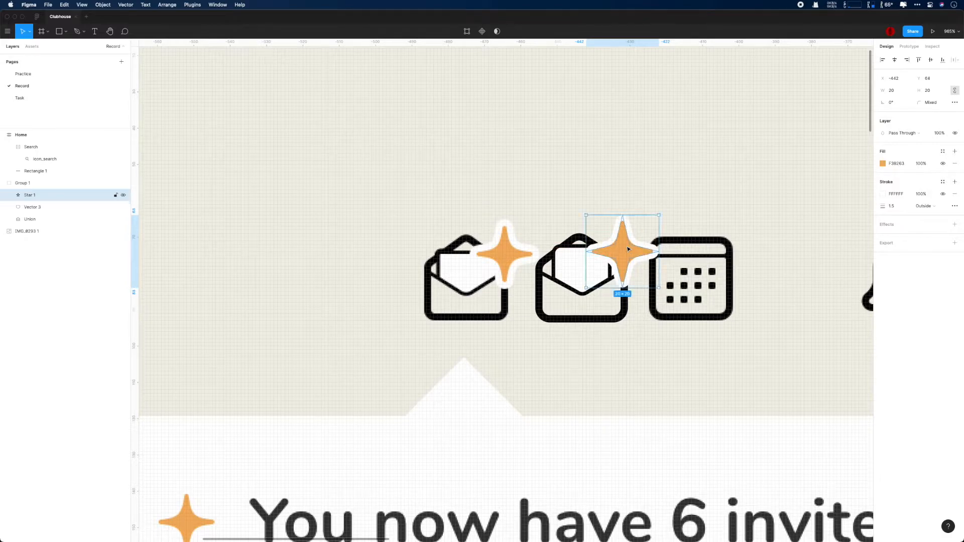
key("Left")
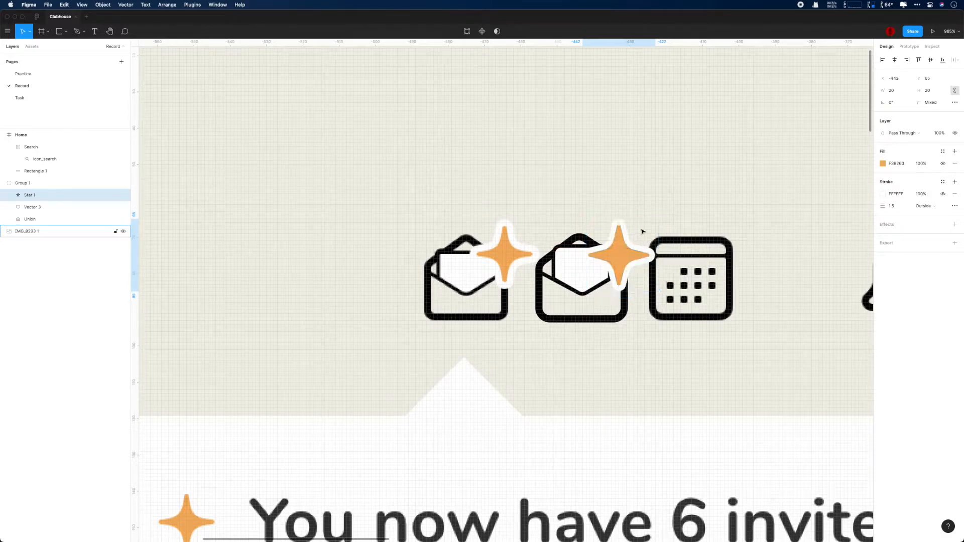
key("Right")
key("Up")
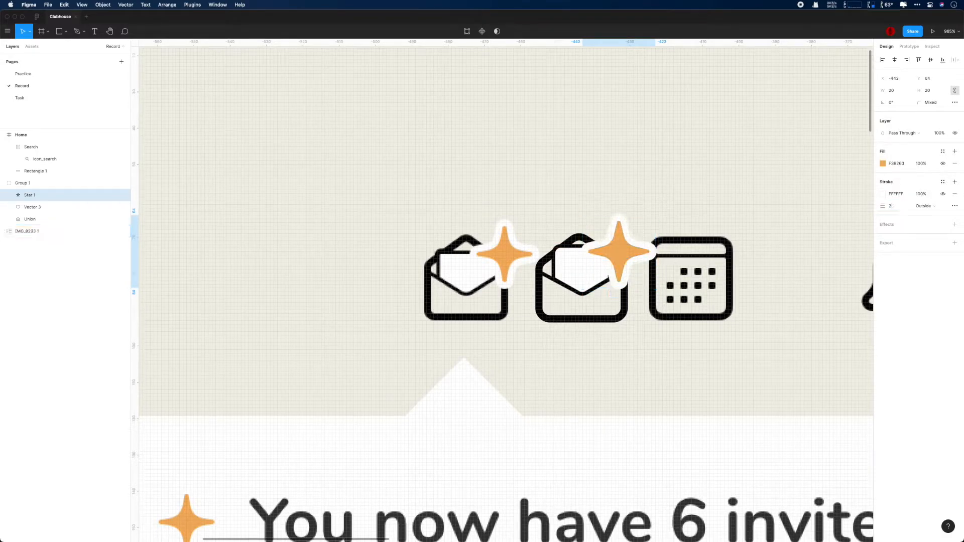
key("Return")
key("super+Right")
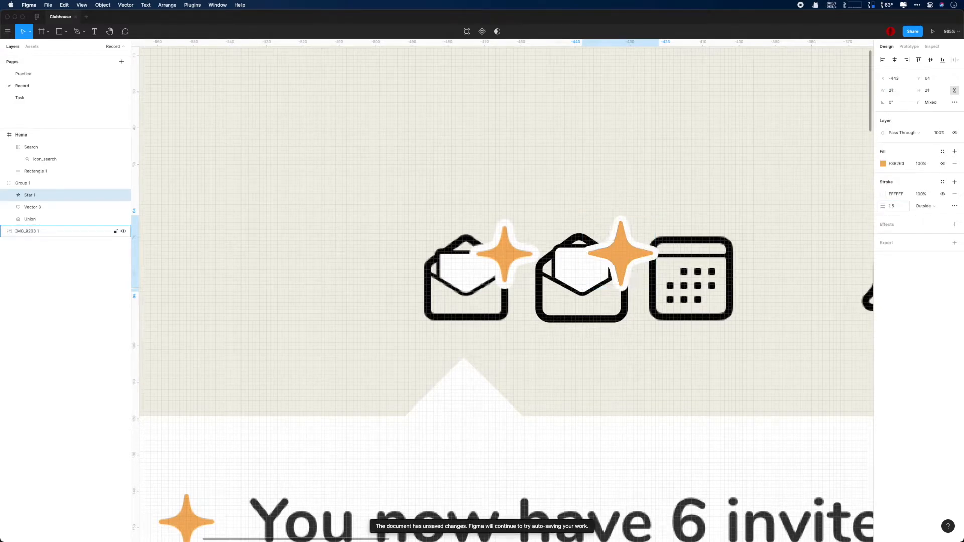
key("super+Left")
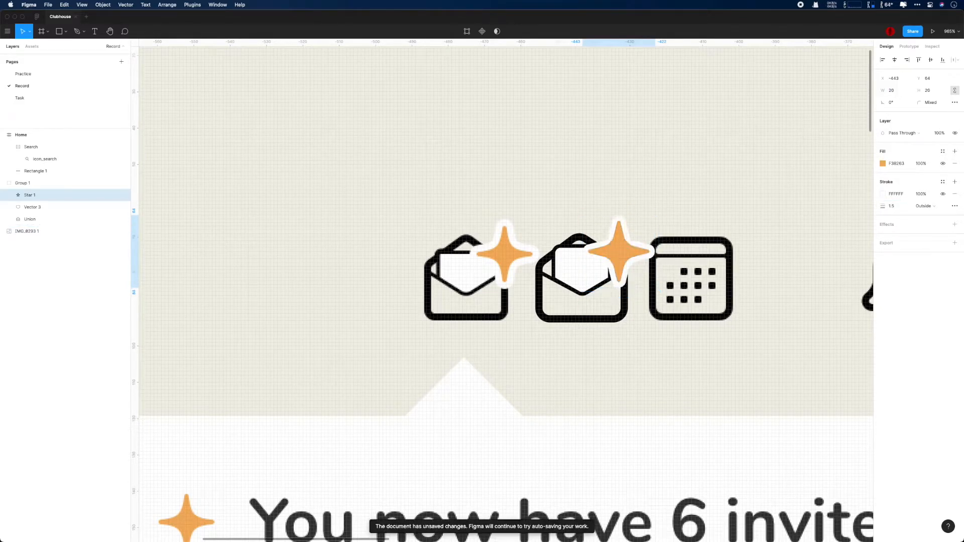
scroll(748, 183, "down", 2)
scroll(748, 182, "down", 10)
left_click(592, 173)
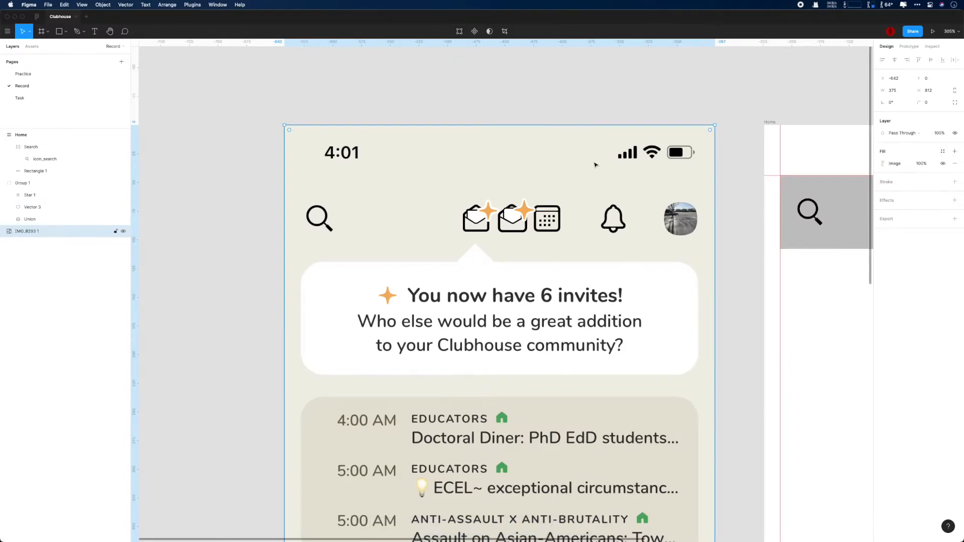
scroll(514, 218, "up", 15)
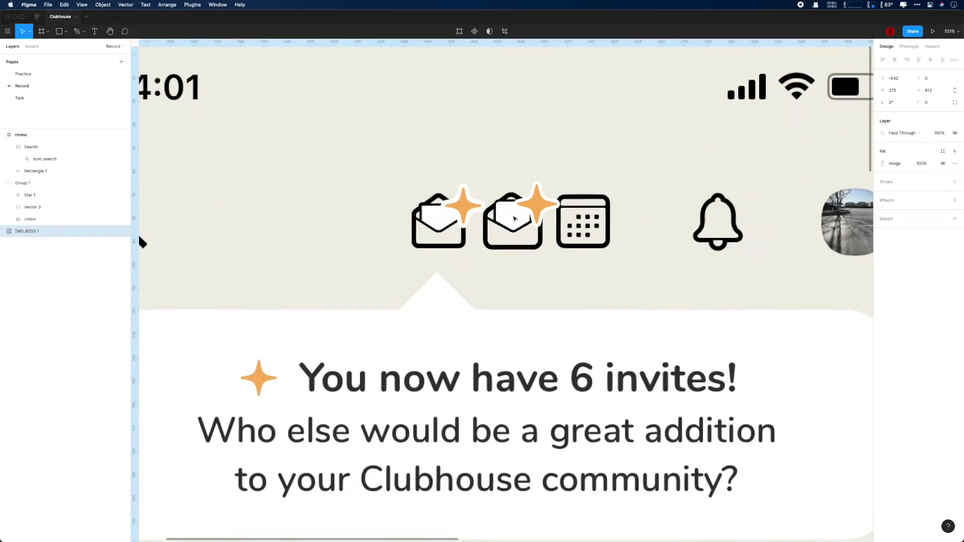
Step: With the star hidden, drag the letter's top corners to follow the traced reference, then show the star
double_click(510, 211)
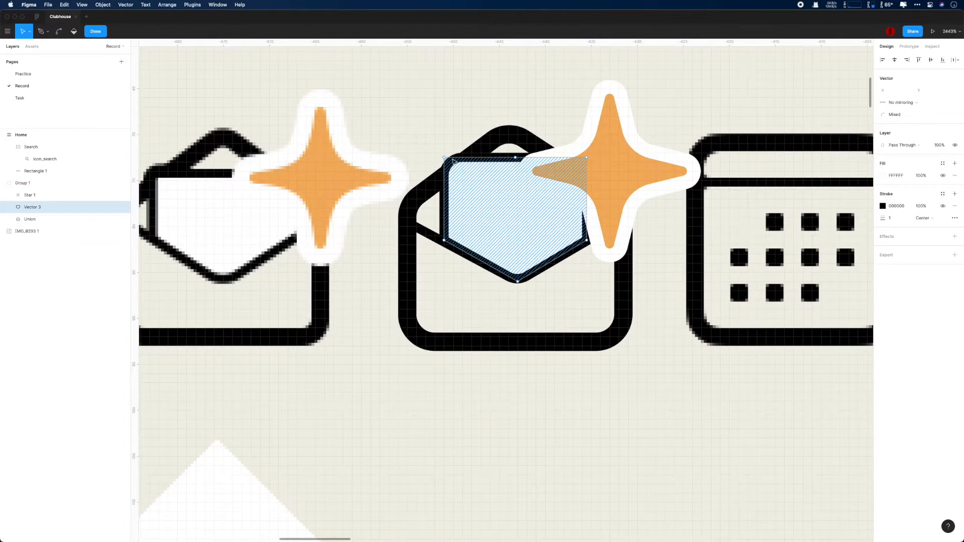
left_click_drag(444, 158, 444, 164)
left_click(123, 195)
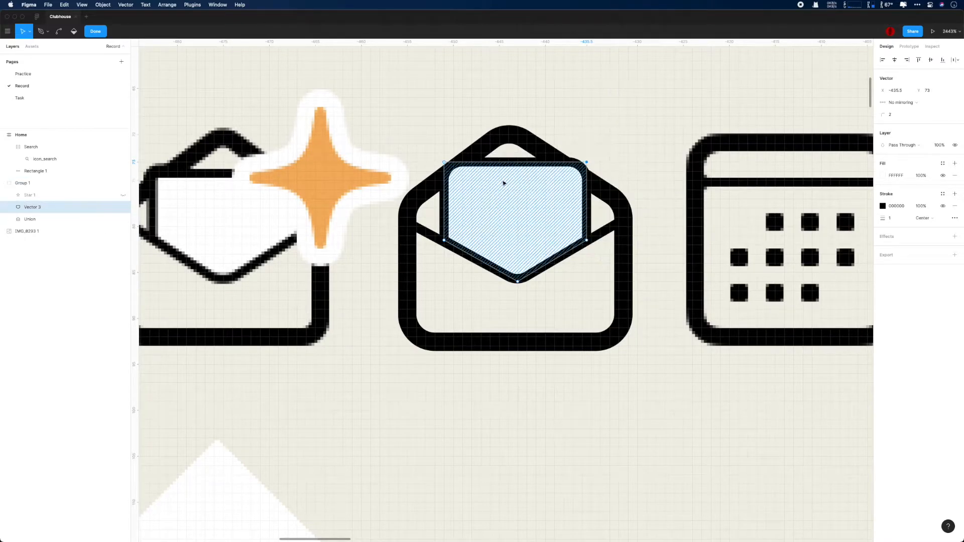
scroll(432, 236, "down", 2)
left_click(576, 236)
left_click_drag(572, 169, 576, 169)
left_click(438, 169)
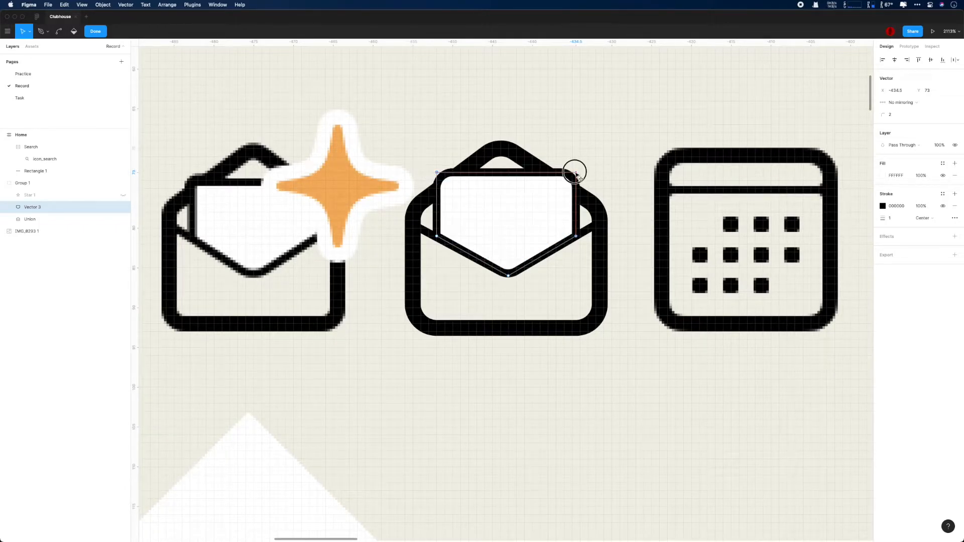
left_click(603, 166)
left_click(123, 195)
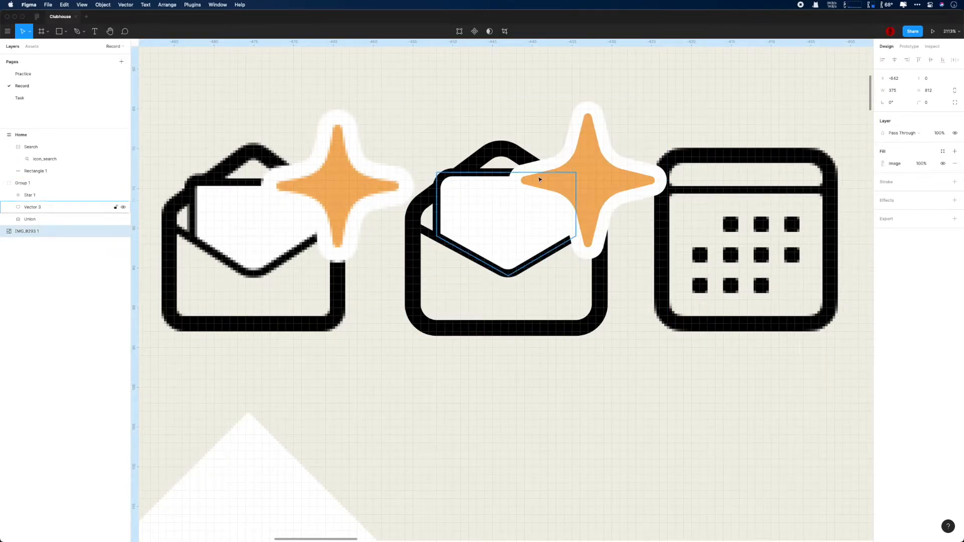
Step: Nudge the star down and back, then lower and level the letter's top-left and top-right corners
double_click(578, 184)
key("Down")
key("Up")
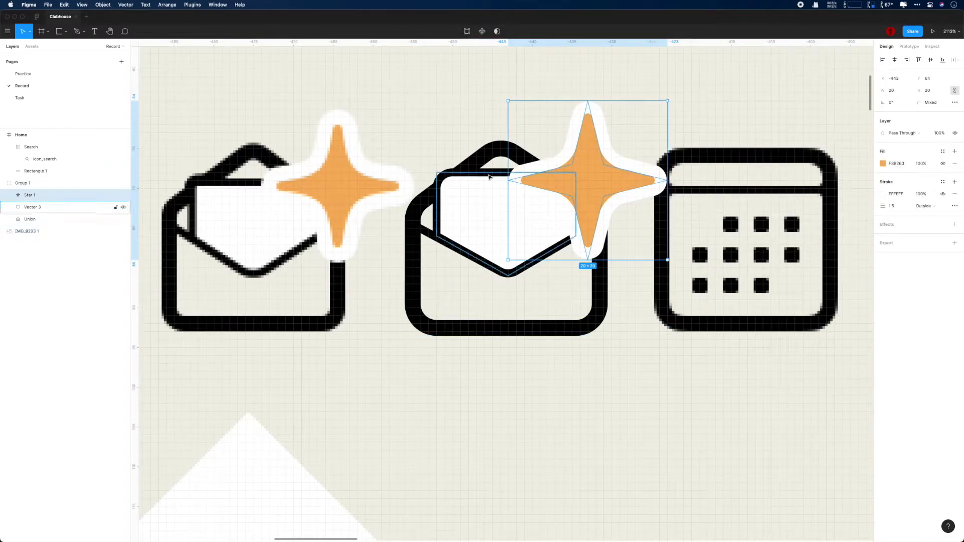
left_click(446, 174)
key("Return")
left_click_drag(437, 172, 437, 176)
left_click(576, 173)
left_click_drag(576, 174, 576, 180)
left_click_drag(437, 177, 437, 181)
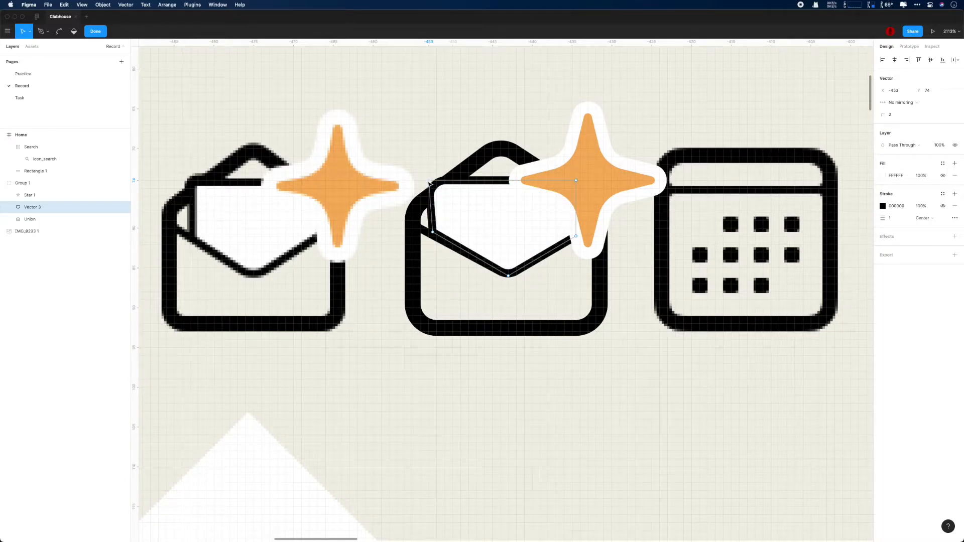
Step: Hide the star again and realign the letter's top-left, bottom-left, top-right and bottom-right corners
left_click(123, 194)
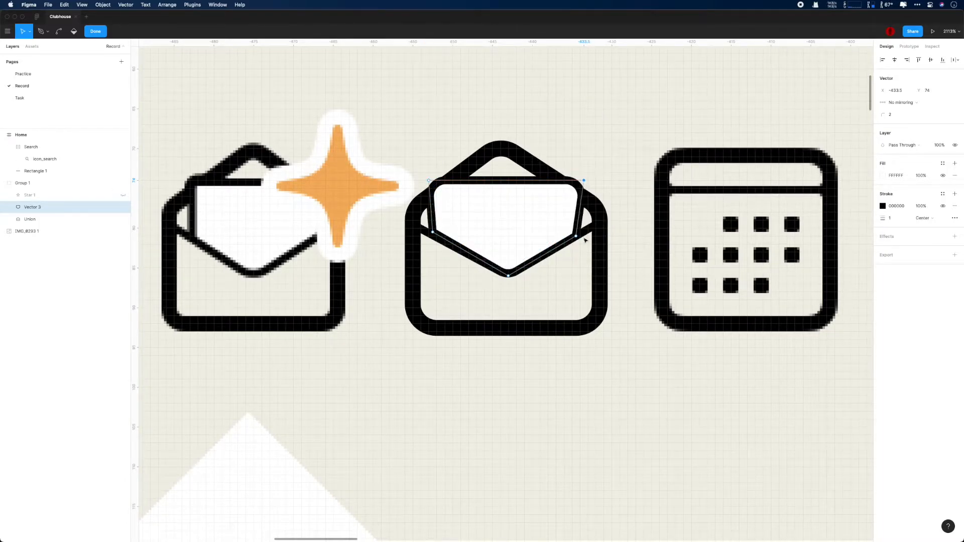
left_click_drag(584, 235, 583, 236)
left_click_drag(429, 181, 439, 177)
left_click_drag(433, 232, 441, 232)
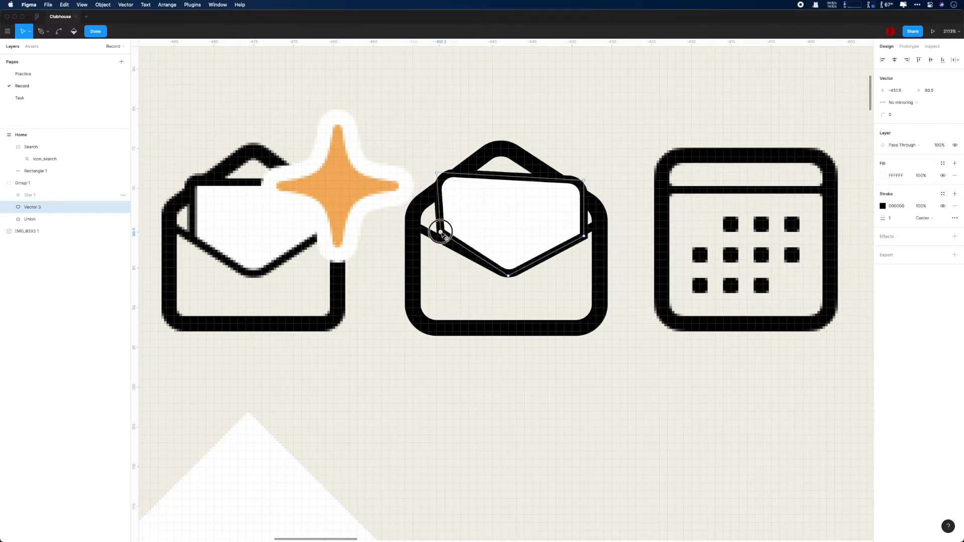
left_click_drag(584, 183, 580, 172)
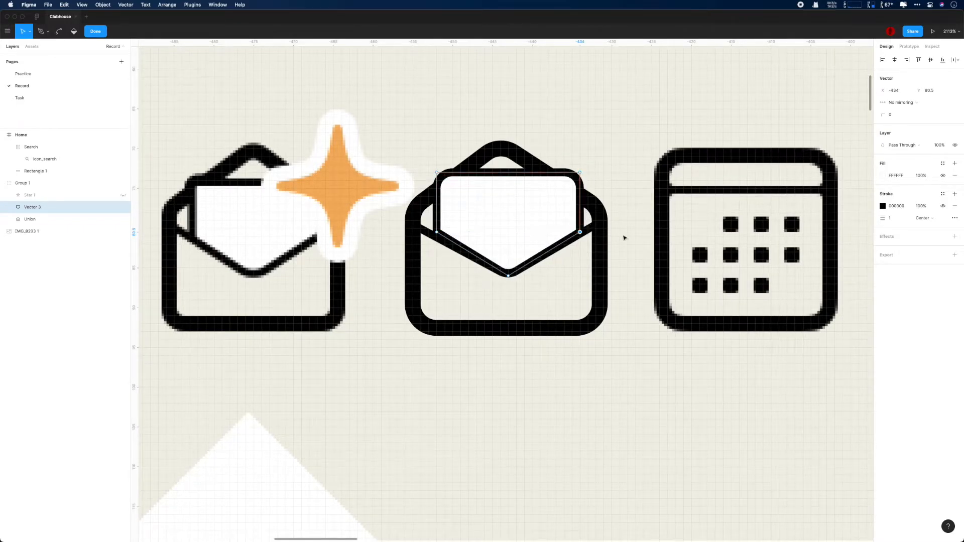
scroll(624, 238, "up", 5)
Step: Shift the letter's right-side corners left so its right edge is vertical, then show the star
left_click_drag(272, 225, 273, 231)
left_click_drag(546, 110, 531, 111)
mouse_move(545, 224)
left_mouse_down()
mouse_move(521, 226)
mouse_move(535, 229)
left_mouse_up()
scroll(555, 227, "down", 5)
scroll(563, 236, "up", 5)
left_click_drag(522, 110, 531, 112)
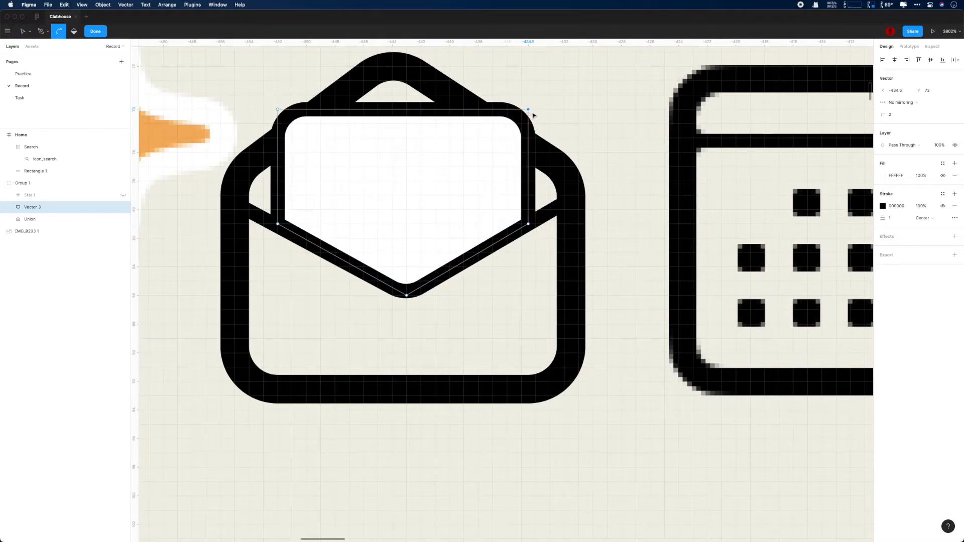
left_click(123, 195)
scroll(439, 237, "down", 3)
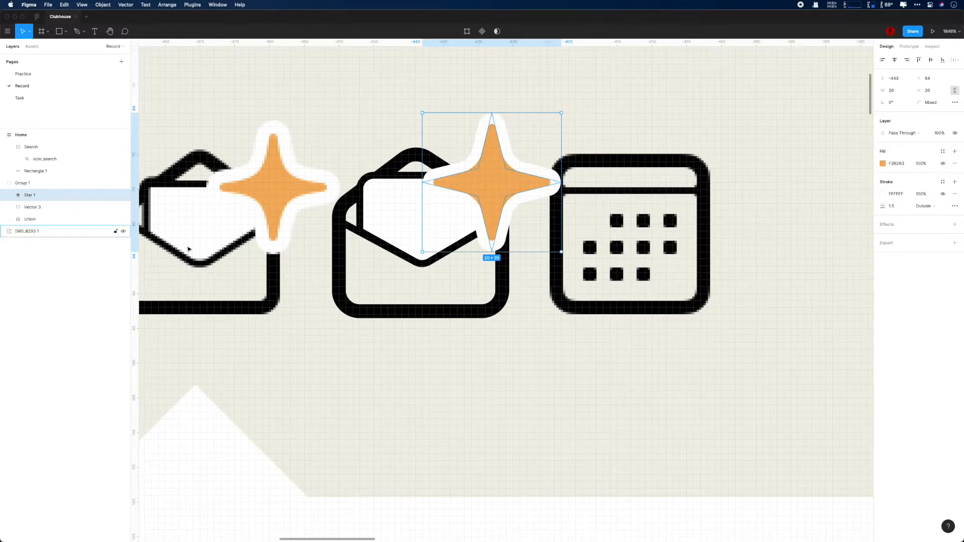
Step: Nudge the envelope pieces and the invite group up, and the star up and right
left_click(119, 208)
left_click(69, 223, "shift")
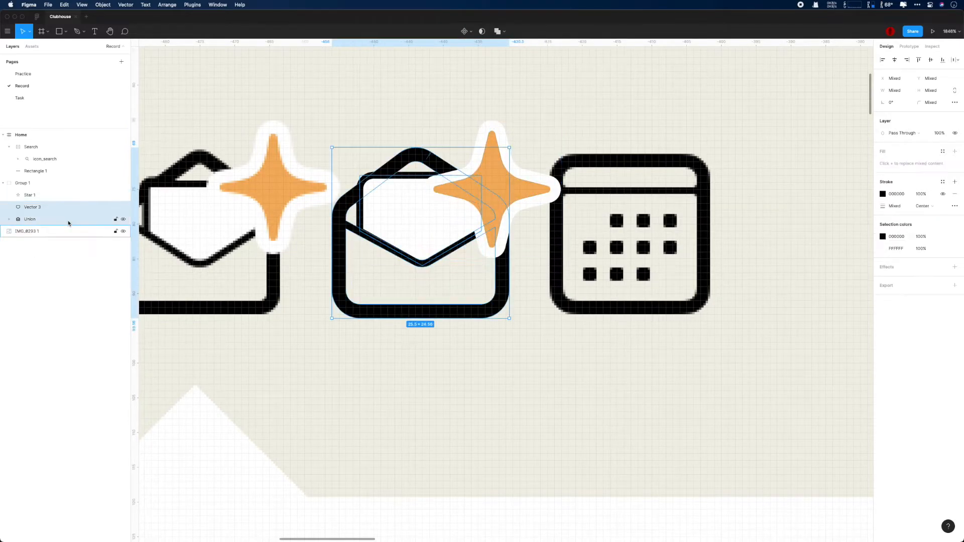
key("Up")
left_click(54, 207)
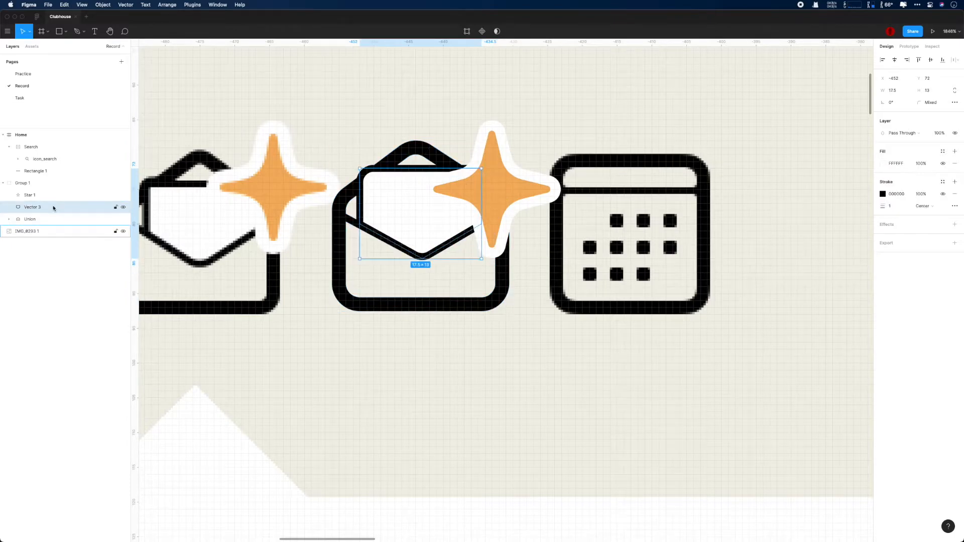
left_click(54, 188)
key("Up")
left_click(69, 194)
key("Up")
key("Up")
key("Right")
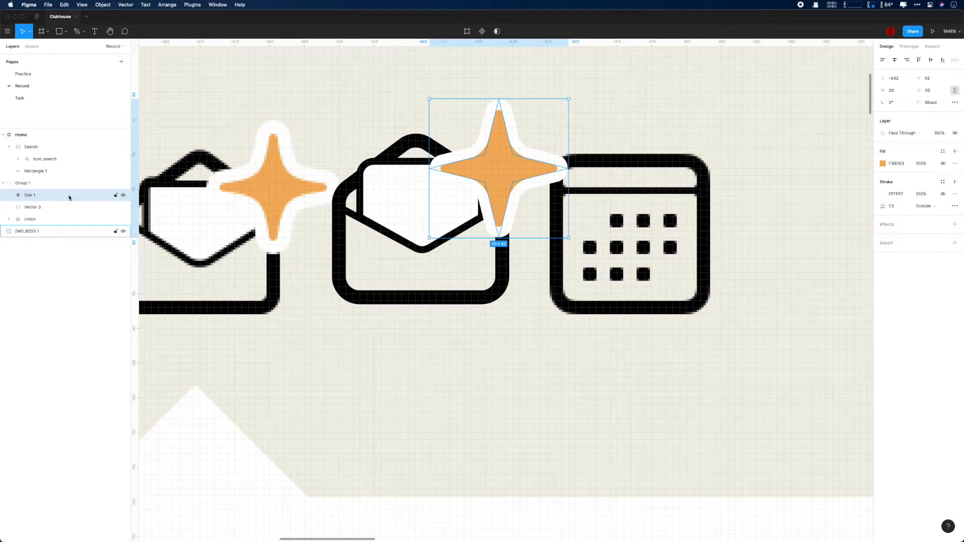
Step: Nudge the star one pixel left and check its alignment against the background screenshot
left_click(72, 185)
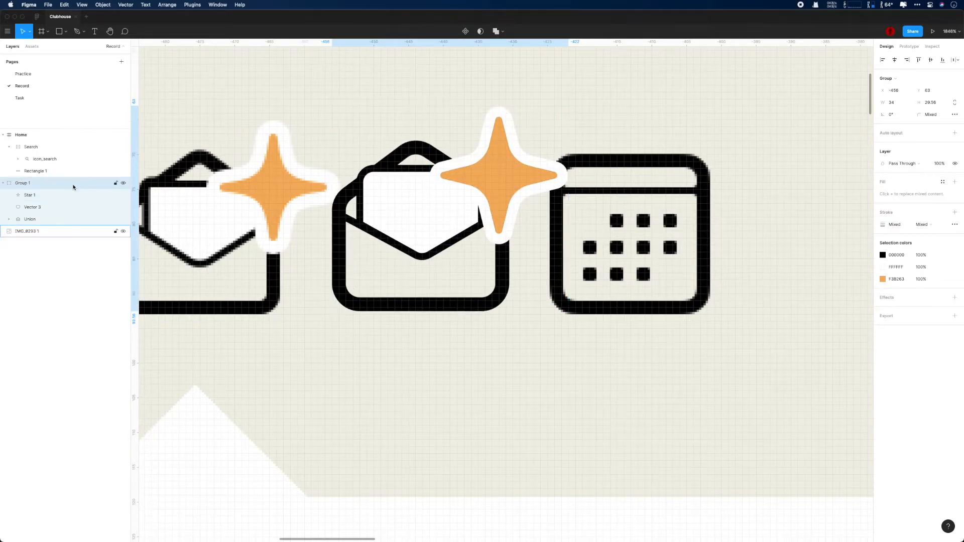
scroll(287, 272, "down", 3)
scroll(287, 271, "down", 5)
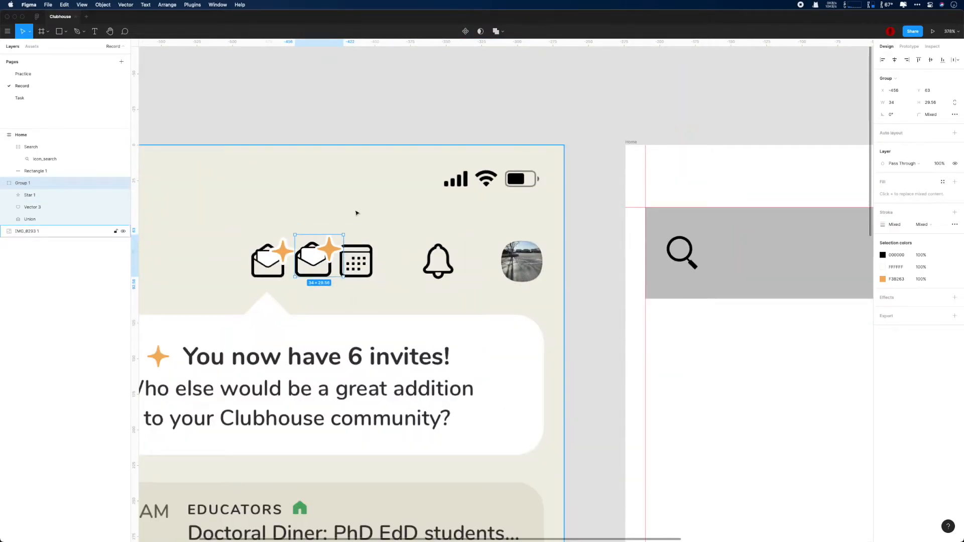
left_click(52, 194)
key("Left")
key("Escape")
scroll(384, 312, "down", 2)
scroll(384, 312, "up", 1)
left_click(339, 261, "super")
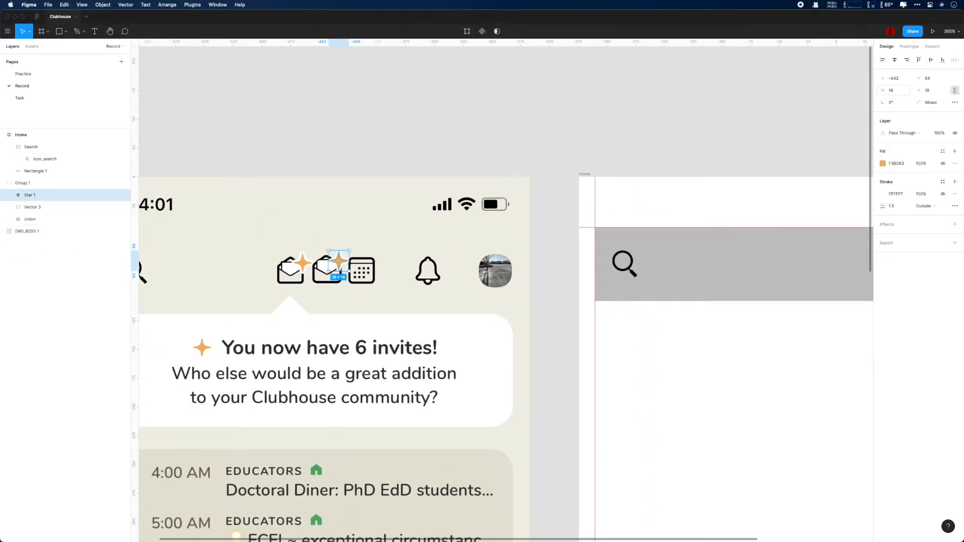
scroll(577, 341, "up", 3)
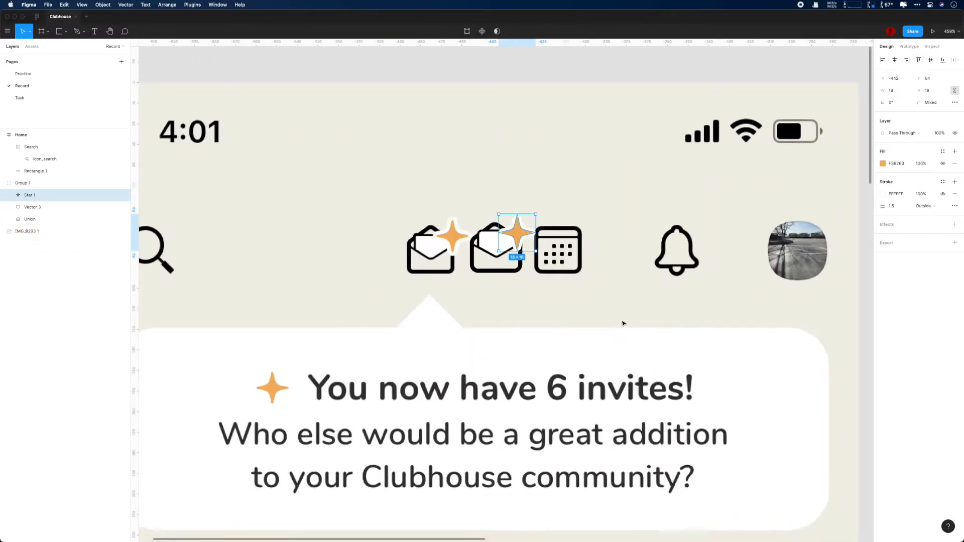
scroll(624, 323, "up", 2)
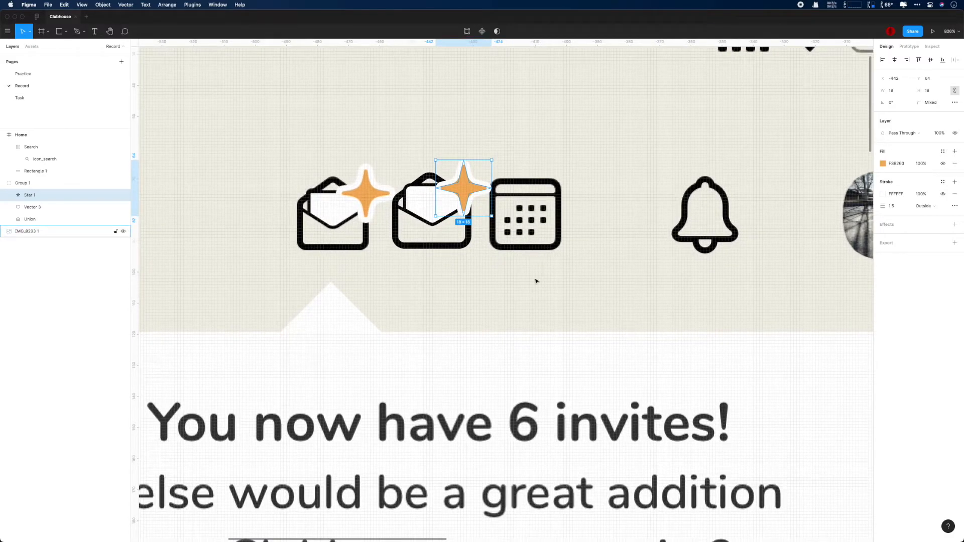
scroll(544, 285, "up", 1)
scroll(564, 280, "up", 1)
left_click(608, 251)
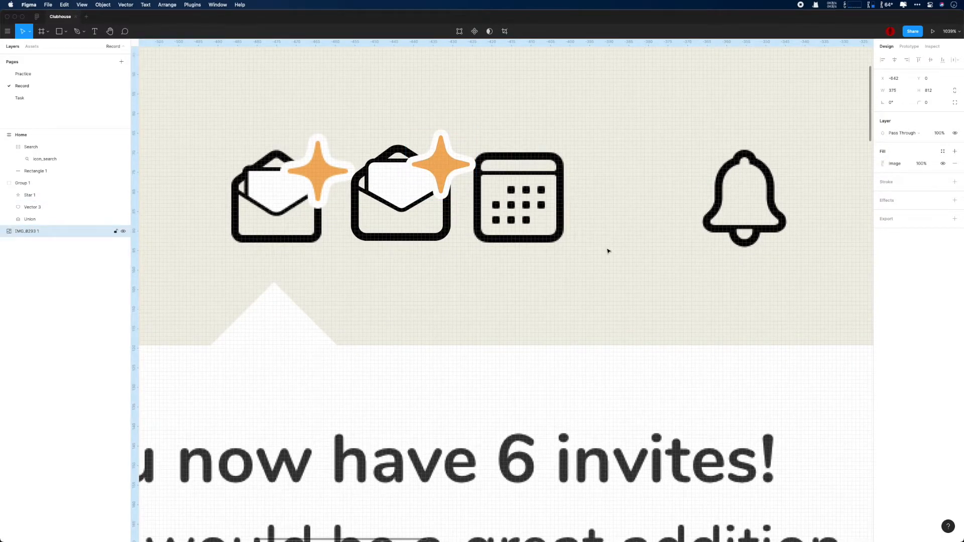
Step: Nudge the envelope body and flap each down one pixel
double_click(393, 162)
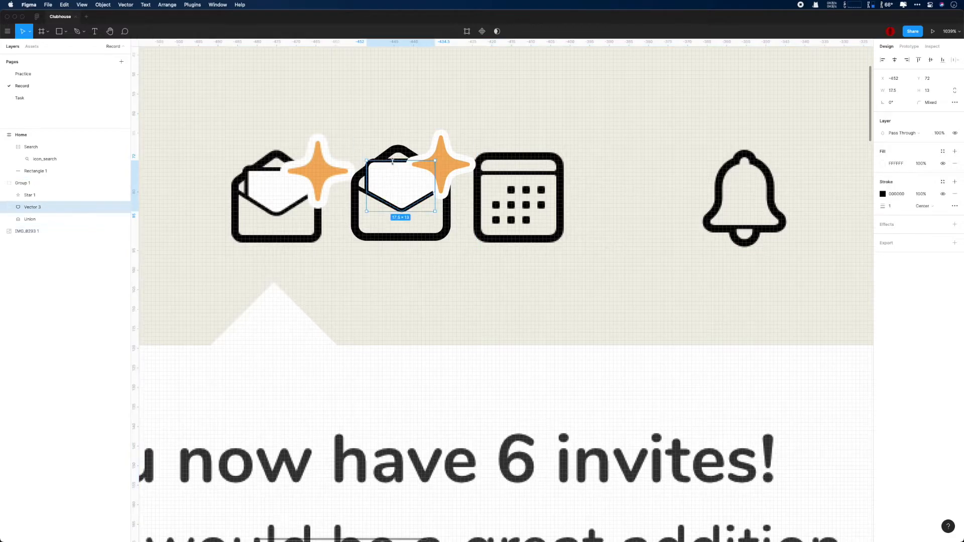
left_click(46, 235)
key("Down")
left_click(48, 210)
key("Down")
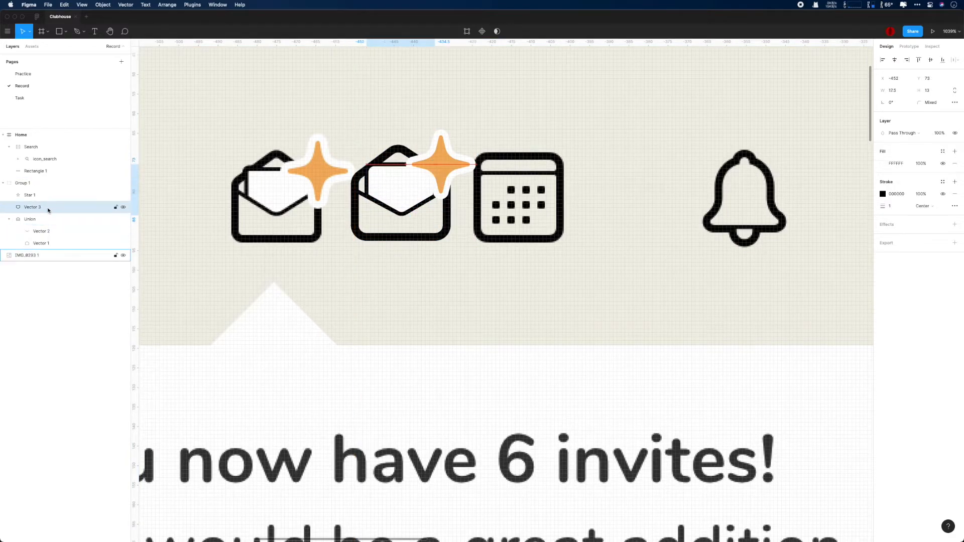
Step: Rename the envelope-and-star group to 'Invite'
scroll(301, 274, "down", 2)
left_click(52, 183)
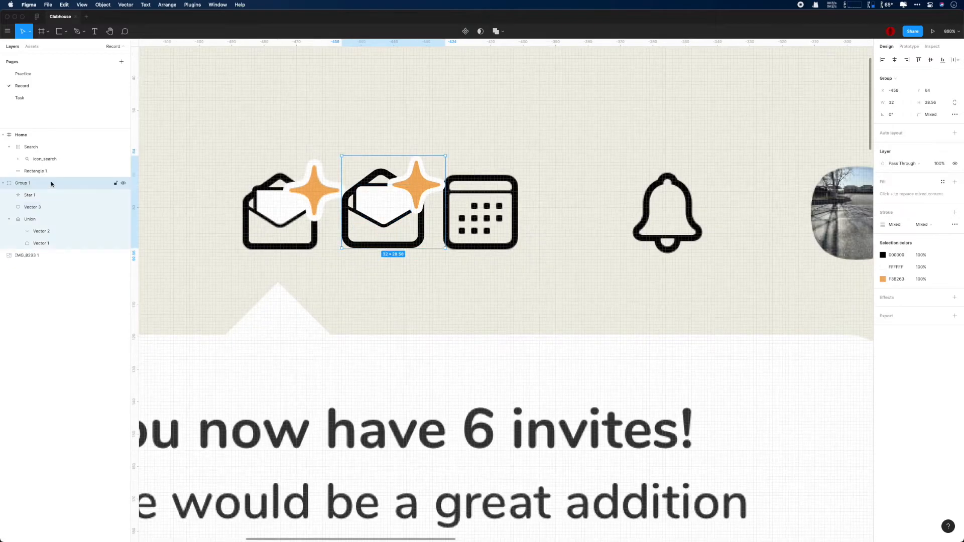
scroll(556, 260, "down", 5)
left_click(557, 266)
scroll(565, 304, "down", 1)
double_click(25, 184)
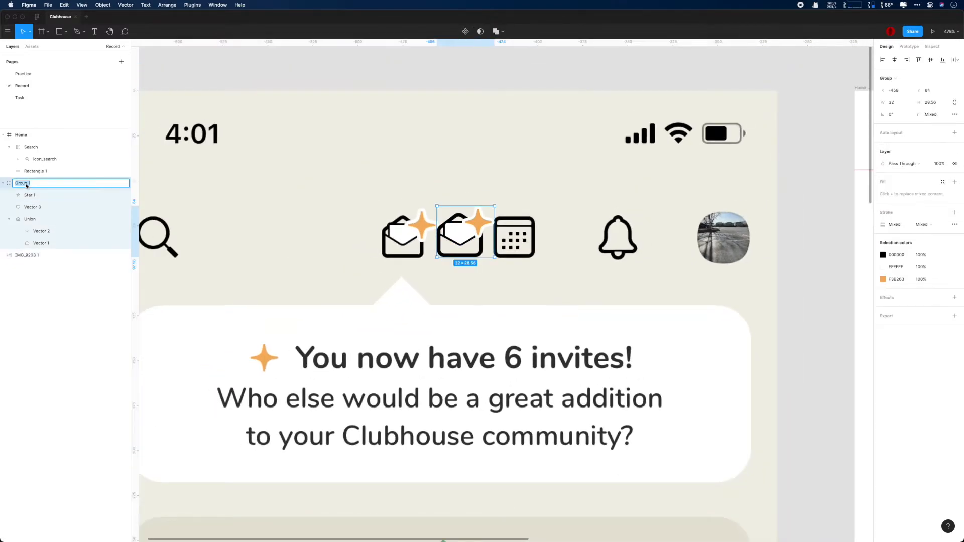
type("Invite")
key("Return")
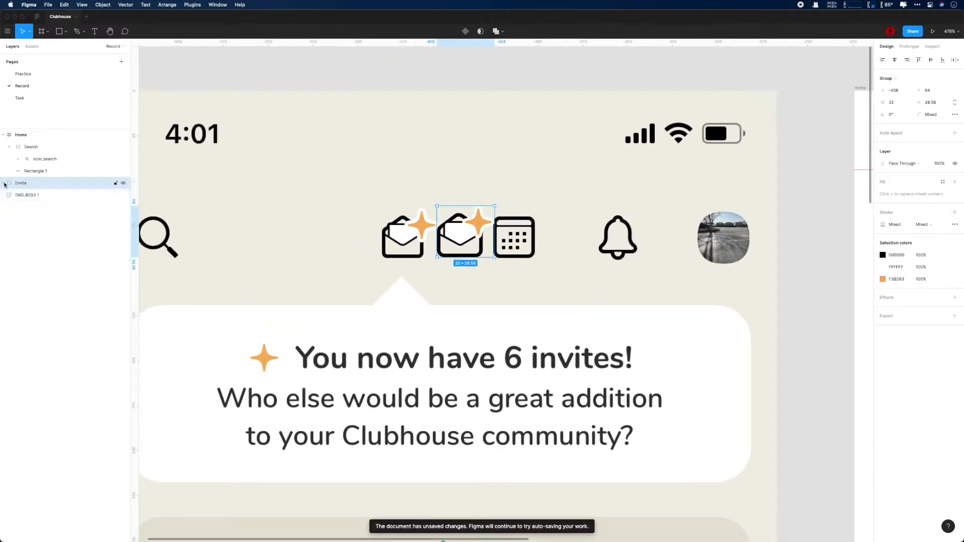
Step: Select the Invite group and its parts, trying auto layout twice and undoing it each time
left_click(35, 195)
left_click(41, 174)
left_click(38, 183)
key("shift+a")
key("super+z")
left_click(36, 197)
left_click(31, 220, "shift")
left_click(29, 184)
left_click(29, 195)
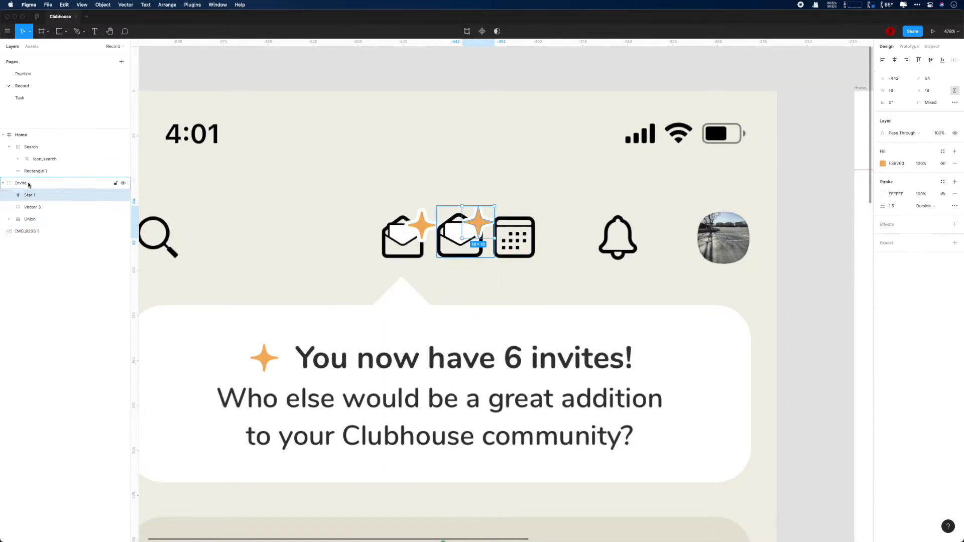
left_click(28, 184)
key("shift+a")
key("super+z")
Step: Group the icon parts as 'icon_invite' inside an auto-layout Invite frame and move it into Home
left_click(34, 196)
left_click(31, 219, "shift")
key("super+g")
left_click(24, 185)
key("shift+a")
double_click(34, 196)
type("icon_invite")
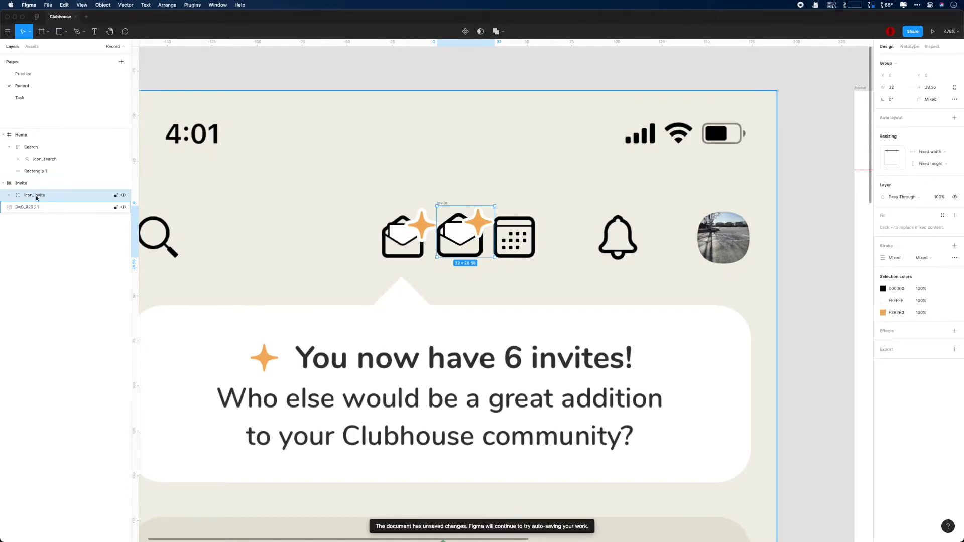
key("Return")
key("Escape")
scroll(359, 257, "down", 3)
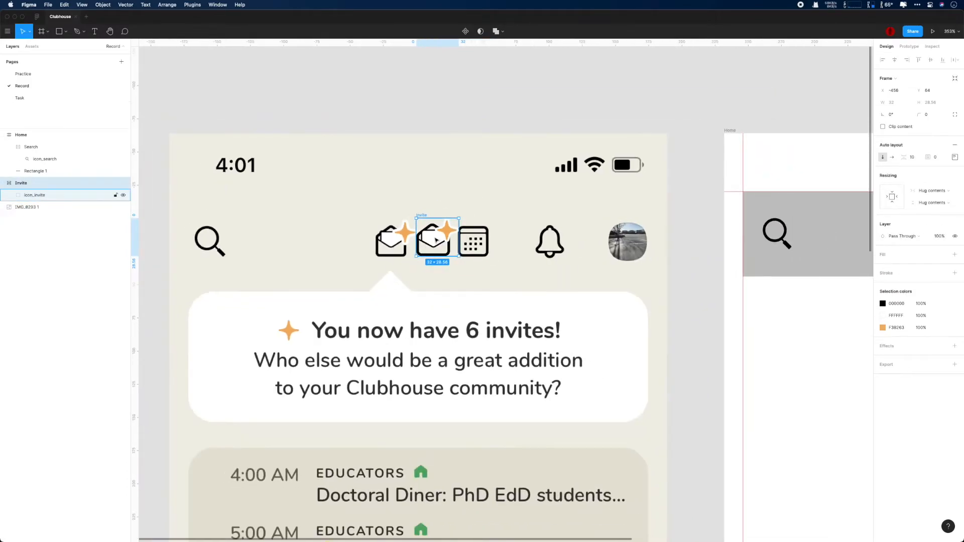
left_click_drag(438, 240, 831, 235)
Step: Draw a 21×21 square over the calendar icon
scroll(484, 261, "up", 10)
scroll(483, 262, "up", 3)
left_click_drag(363, 176, 555, 366)
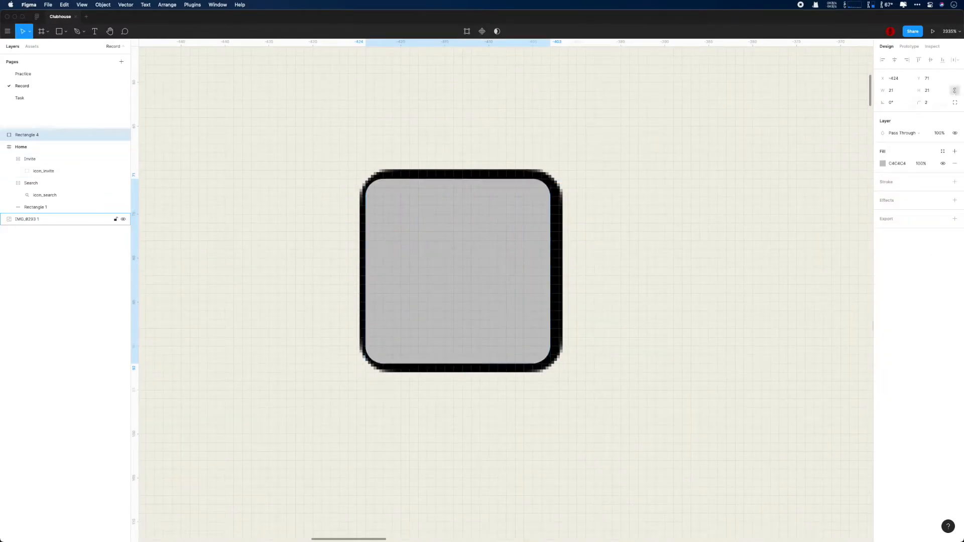
Step: Give the square a stroke with no fill, enlarge it to 22×22 and nudge it up one pixel
left_click(955, 182)
left_click(955, 164)
scroll(516, 220, "up", 3)
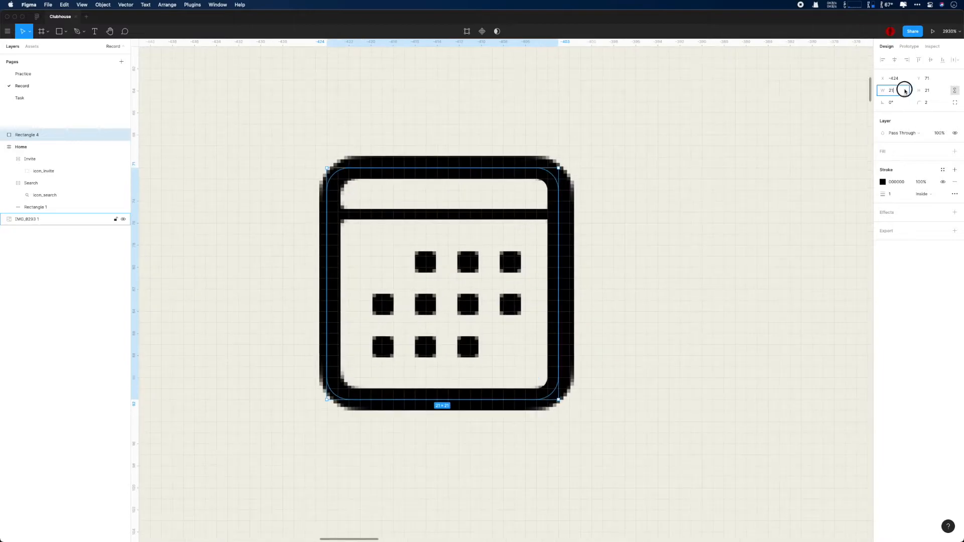
key("super+Right")
key("Up")
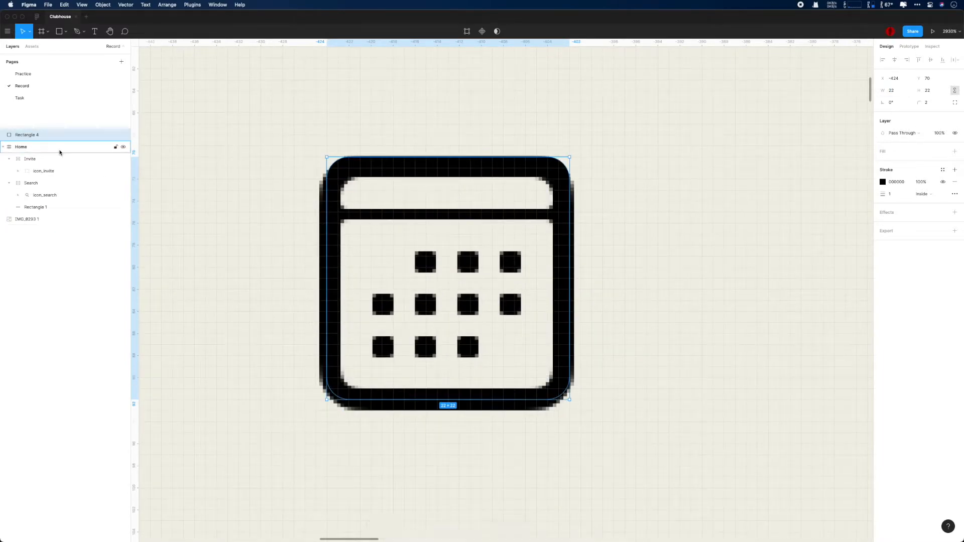
Step: Draw a line across the calendar's top bar with a 0.5 stroke weight
left_click_drag(333, 214, 558, 212)
left_click(900, 195)
type("0.5")
key("Return")
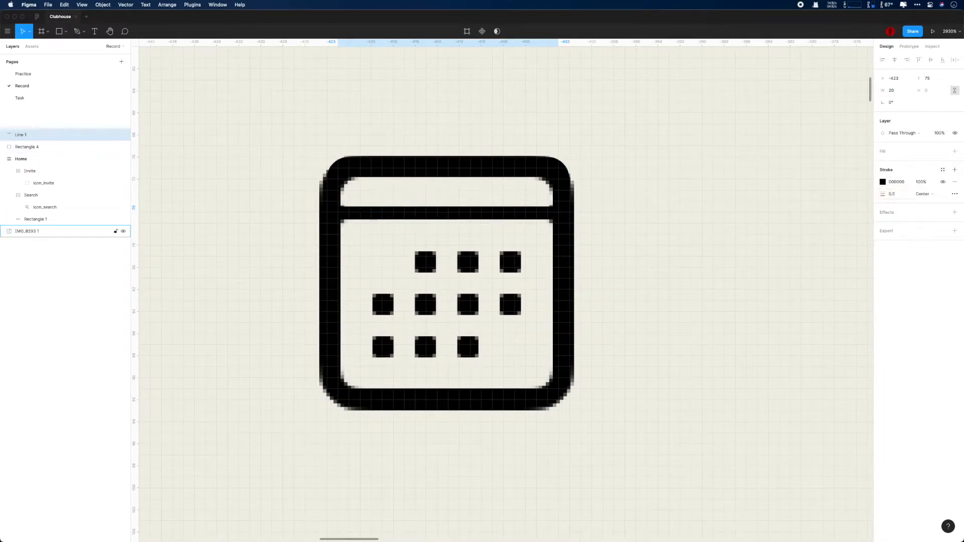
Step: Inspect the envelope flap and magnifier handle strokes in the navigation bar icons, then reselect the line
scroll(703, 195, "down", 5)
scroll(660, 319, "down", 8)
left_click_drag(658, 343, 310, 361)
left_click(715, 317, "super")
left_click(664, 328, "super")
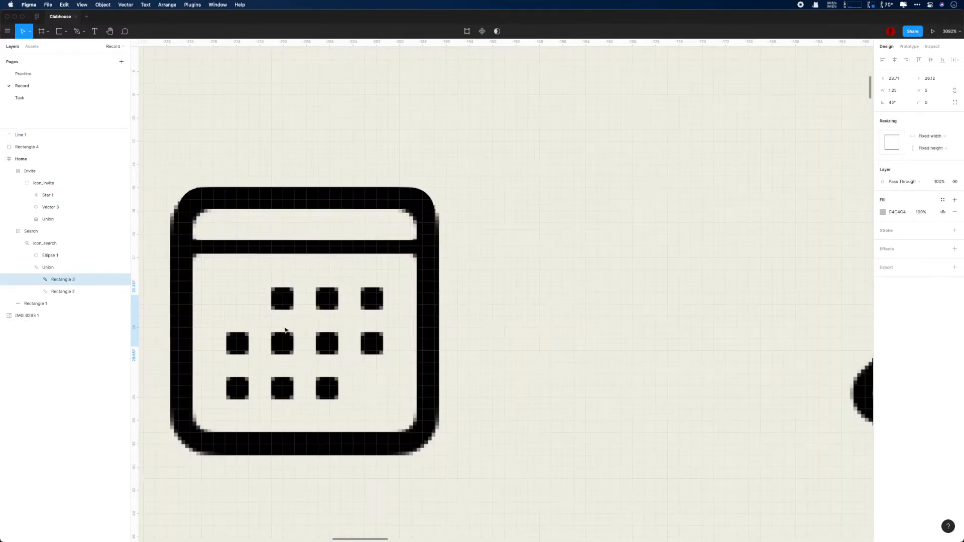
scroll(258, 213, "up", 3)
left_click(258, 213)
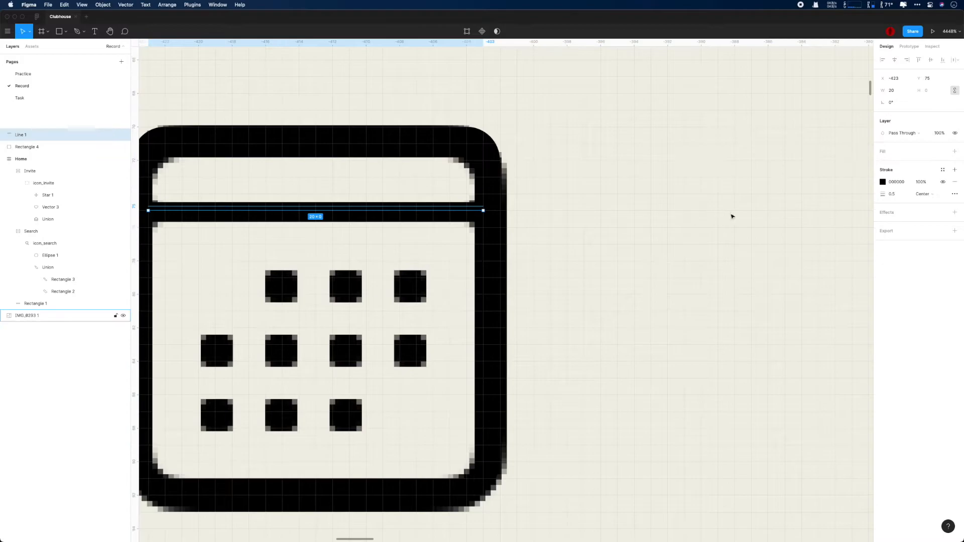
scroll(660, 238, "down", 1)
Step: Set the square's stroke weight to 2 and union it with the top-bar line
left_click(414, 160)
left_click(411, 153)
left_click(894, 194)
type("2")
key("Return")
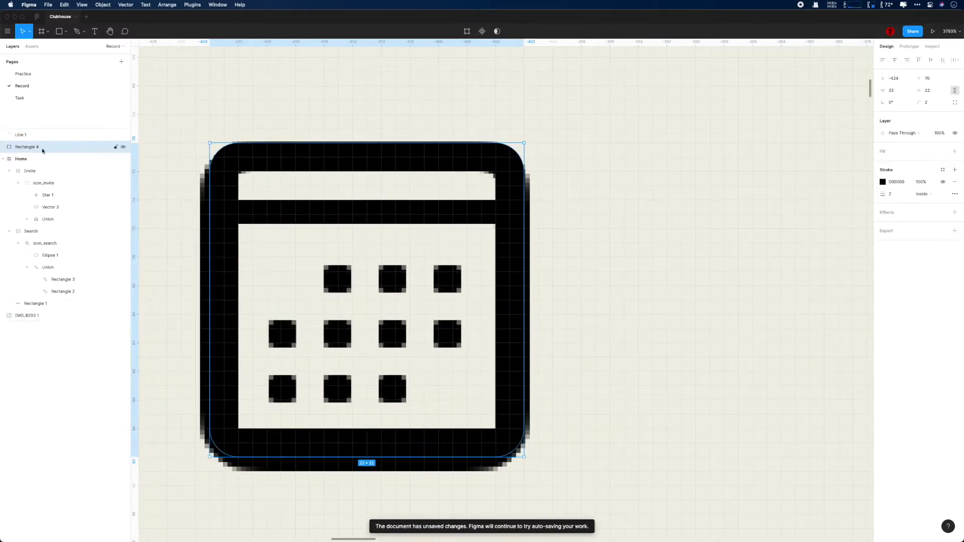
left_click(38, 136, "shift")
left_click(497, 31)
Step: Move the union beside the original and make its square 20 wide with outside stroke, proportions locked
left_click_drag(439, 146, 796, 144)
scroll(700, 128, "down", 2)
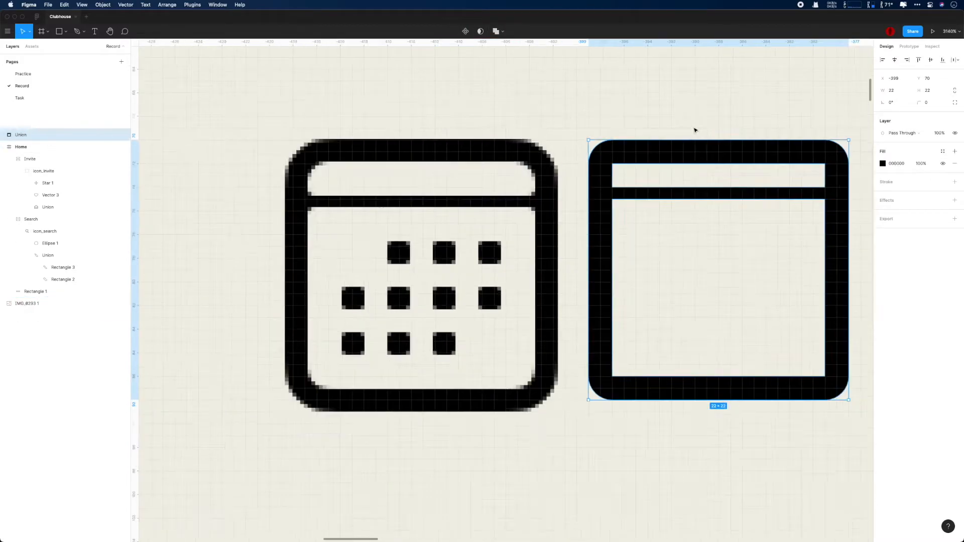
scroll(700, 128, "up", 2)
left_click(702, 155)
double_click(702, 154)
left_click(926, 194)
left_click(930, 204)
left_click(954, 91)
left_click(894, 91)
type("20")
key("Return")
Step: Fine-tune the square's position and width, settling on width 20 at X -398
mouse_move(712, 139)
left_mouse_down()
mouse_move(365, 155)
mouse_move(719, 153)
left_mouse_up()
left_click(942, 182)
left_click(942, 183)
left_click_drag(691, 110, 583, 101)
left_click(894, 90)
type("19")
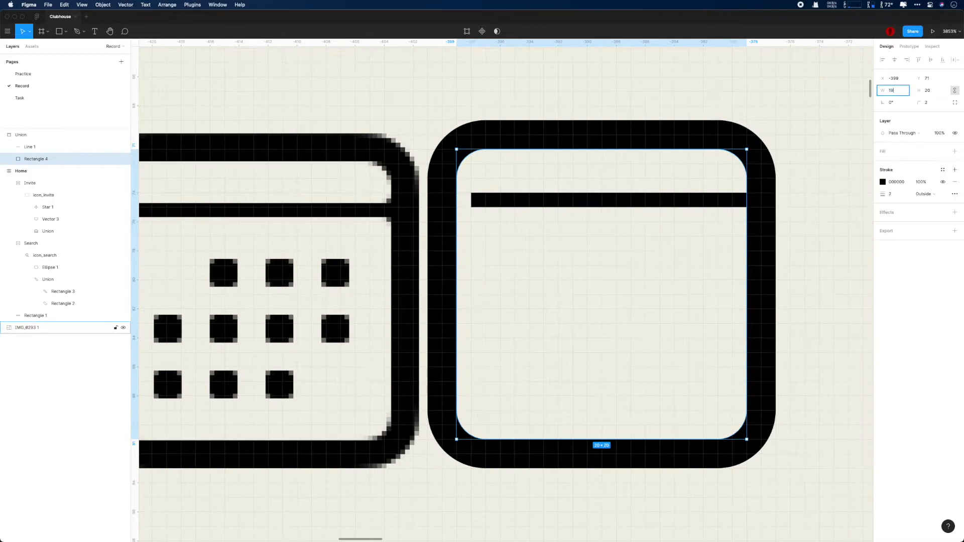
key("Return")
scroll(651, 148, "down", 2)
left_click(893, 90)
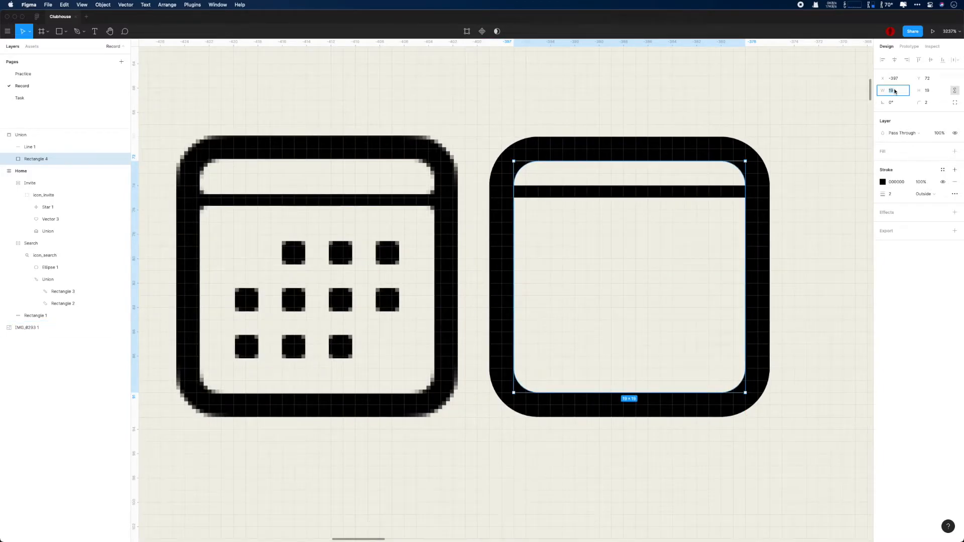
type("20")
key("Return")
left_click_drag(600, 149, 589, 142)
Step: Nudge the top-bar line down one unit, check the union's size, and draw a 2×2 date square
left_click(598, 192)
key("Down")
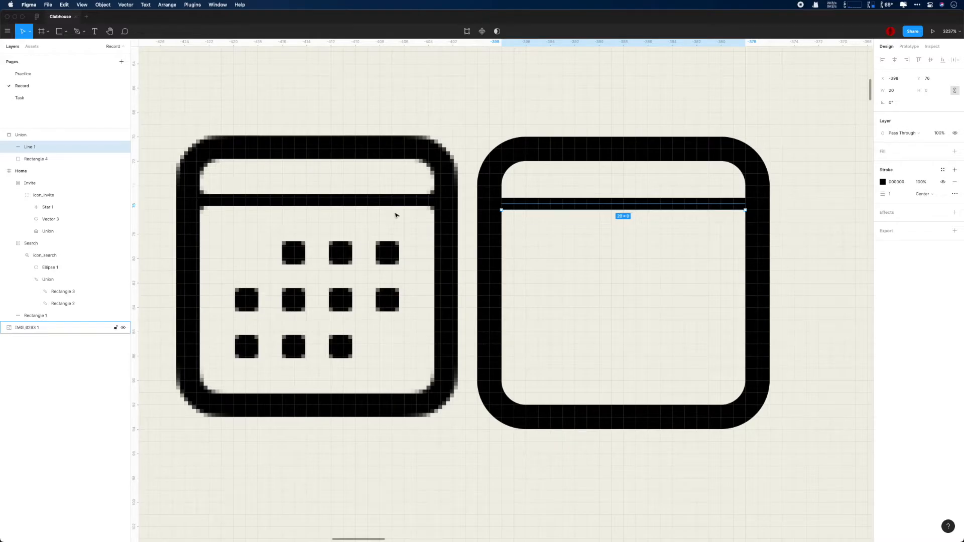
left_click(65, 158)
left_click(60, 147)
left_click(44, 137)
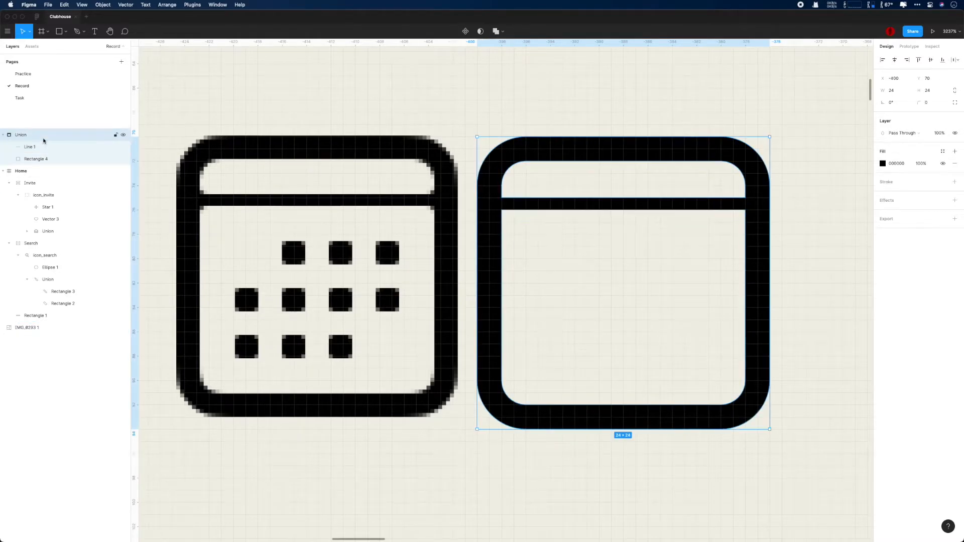
left_click(44, 158)
left_click(58, 147)
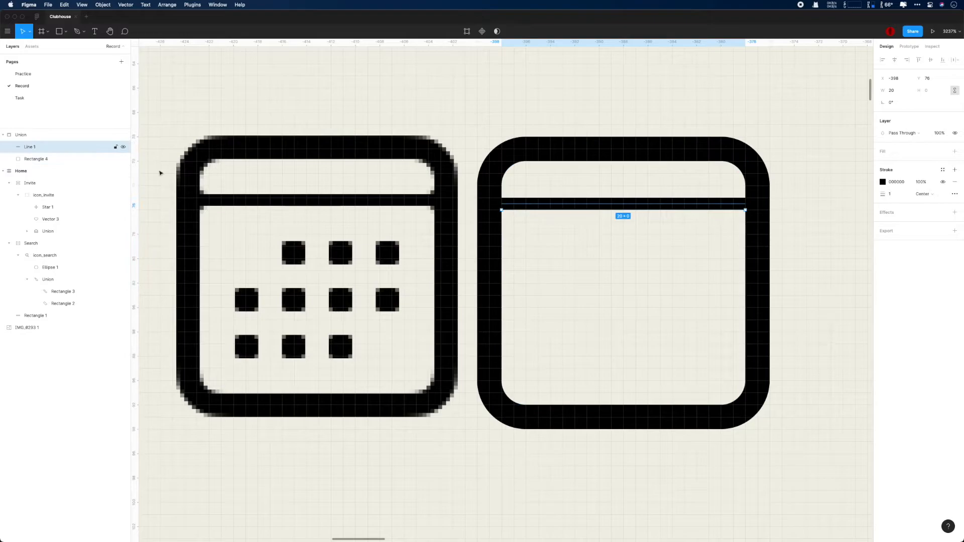
mouse_move(575, 267)
left_mouse_down()
mouse_move(599, 245)
mouse_move(297, 254)
left_mouse_up()
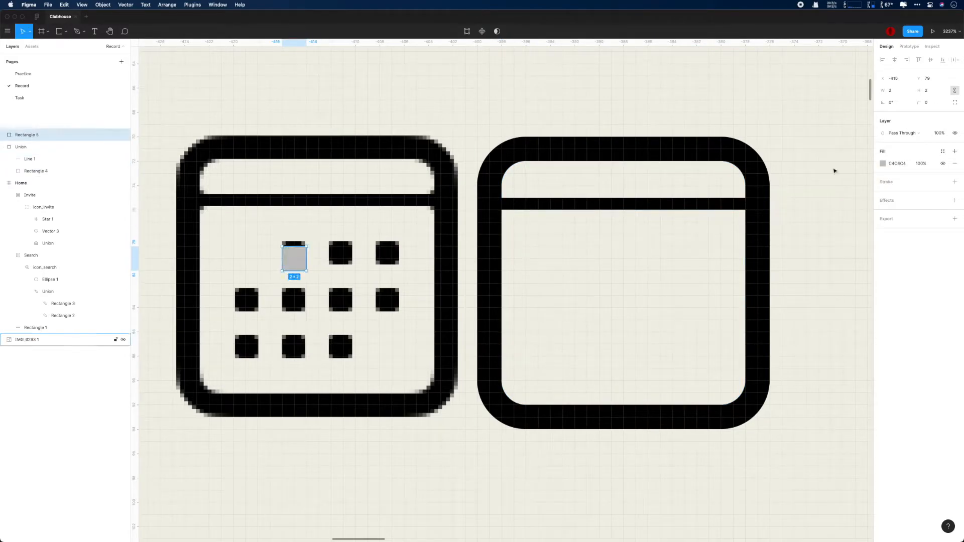
Step: Round the small date square's corners to a 0.25 radius
left_click_drag(919, 103, 921, 102)
type("0.5")
key("Return")
type("0.25")
key("Return")
Step: Duplicate the dot into a three-row grid of eleven copies, undoing stray moves
left_click_drag(293, 260, 343, 261)
left_click_drag(343, 261, 392, 260)
left_click_drag(391, 261, 384, 299)
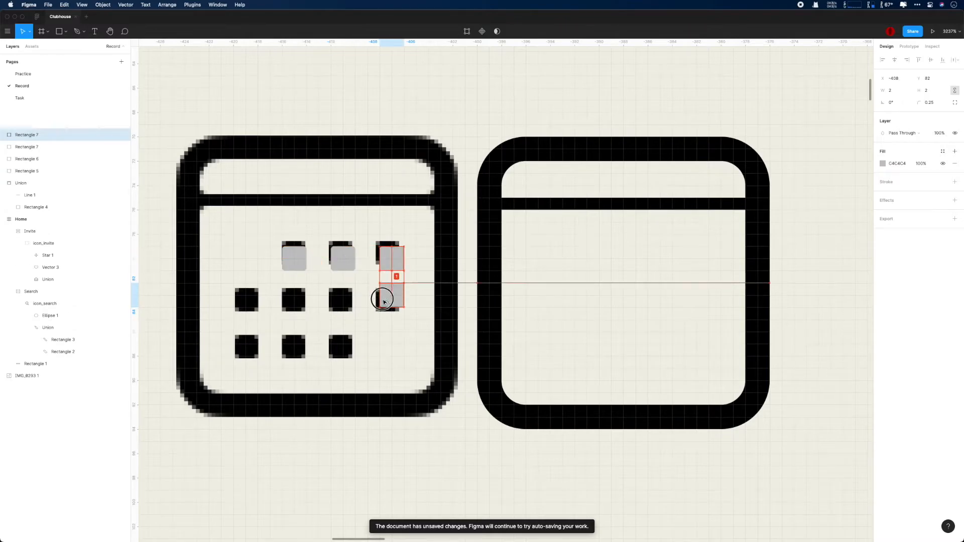
key("super+z")
left_click_drag(293, 260, 292, 308)
left_click_drag(293, 308, 342, 309)
left_click_drag(342, 308, 390, 310)
left_click_drag(390, 310, 390, 346)
left_click_drag(390, 347, 290, 347)
left_click_drag(290, 347, 242, 347)
left_click_drag(217, 230, 425, 329)
key("super+z")
Step: Move the eleven dots into the traced calendar and group them as dots
left_click(55, 134)
left_click(47, 256, "shift")
left_click_drag(343, 264, 660, 252)
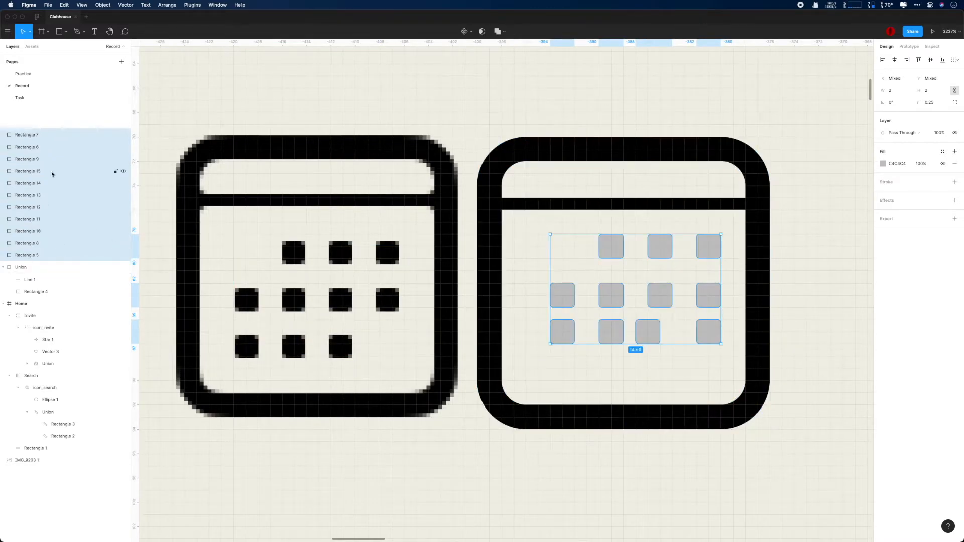
key("super+g")
double_click(20, 135)
type("DOT")
key("BackSpace")
key("BackSpace")
key("BackSpace")
type("dot")
key("Return")
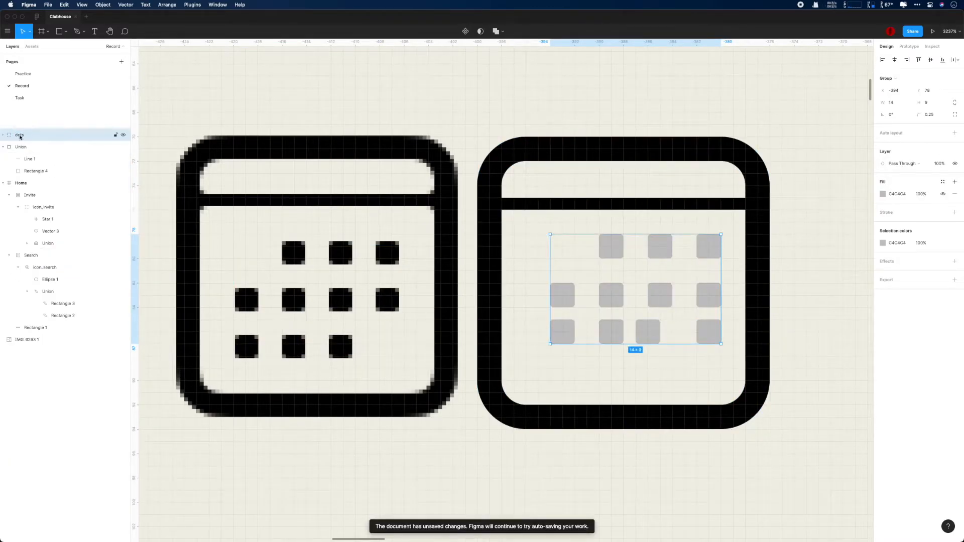
Step: Group the dots with the outline union as icon_calendar and lay it over the reference calendar
left_click(19, 147, "shift")
key("super+g")
double_click(18, 136)
type("icon_calendar")
key("Return")
left_click_drag(540, 151, 240, 149)
Step: Nudge the top-row dots one unit left to match the reference
scroll(305, 241, "down", 1)
scroll(305, 246, "up", 5)
left_click(308, 251, "super")
scroll(309, 251, "left", 4)
left_click_drag(528, 239, 506, 240)
left_click_drag(624, 234, 601, 235)
left_click_drag(721, 234, 698, 233)
Step: Shift the second- and third-row dots one unit left into alignment
left_click_drag(527, 328, 503, 326)
left_click_drag(435, 328, 413, 328)
left_click_drag(634, 329, 608, 329)
mouse_move(610, 237)
left_mouse_down()
mouse_move(592, 244)
mouse_move(601, 221)
left_mouse_up()
left_click_drag(601, 326, 601, 324)
left_click(600, 408)
left_click_drag(535, 403, 512, 402)
left_click_drag(724, 400, 701, 400)
left_click_drag(728, 328, 705, 327)
left_click_drag(438, 400, 414, 400)
Step: Fill all eleven dots black and move icon_calendar beside the reference
left_click(695, 238)
key("super+a")
left_click(883, 163)
left_click(792, 325)
left_click(737, 316)
scroll(651, 316, "down", 5)
left_click_drag(579, 144, 600, 146)
scroll(583, 205, "down", 4)
Step: Delete the extra calendar dot and nudge the bottom row of dots down one unit
scroll(583, 206, "up", 2)
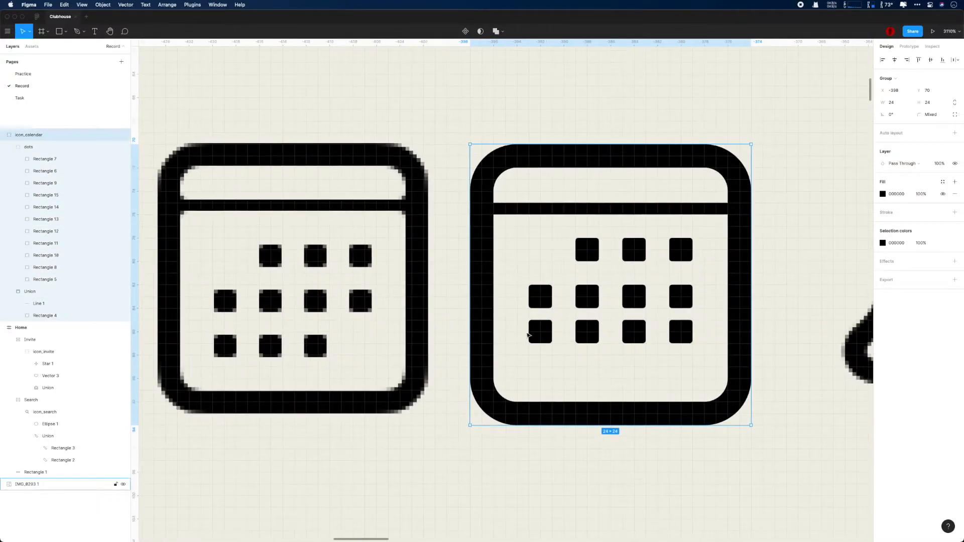
left_click(686, 338, "super")
key("Delete")
left_click(540, 331, "super")
left_click(587, 331, "shift+super")
left_click(634, 334, "shift+super")
key("Down")
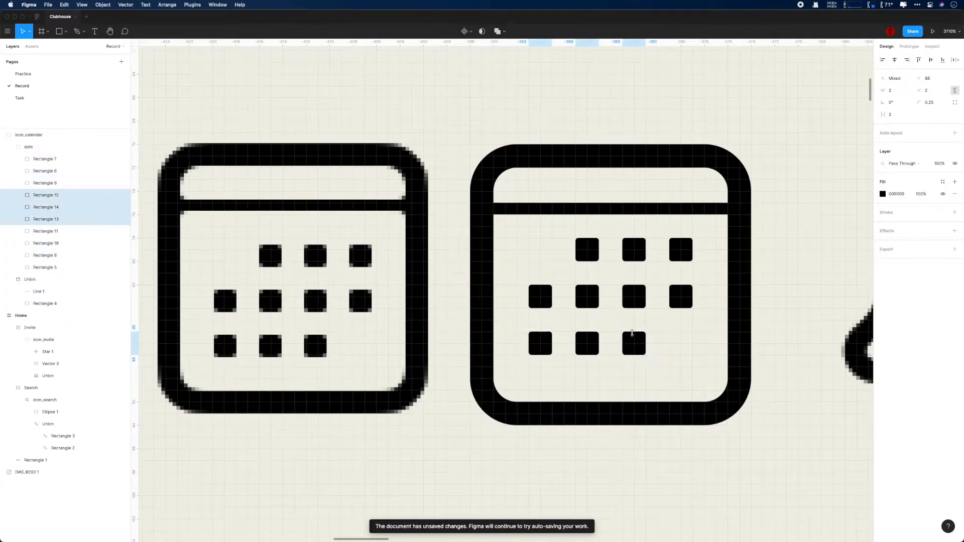
Step: Move the dots group to Y 78.25, then a further 0.25 to 78.5
left_click(48, 146)
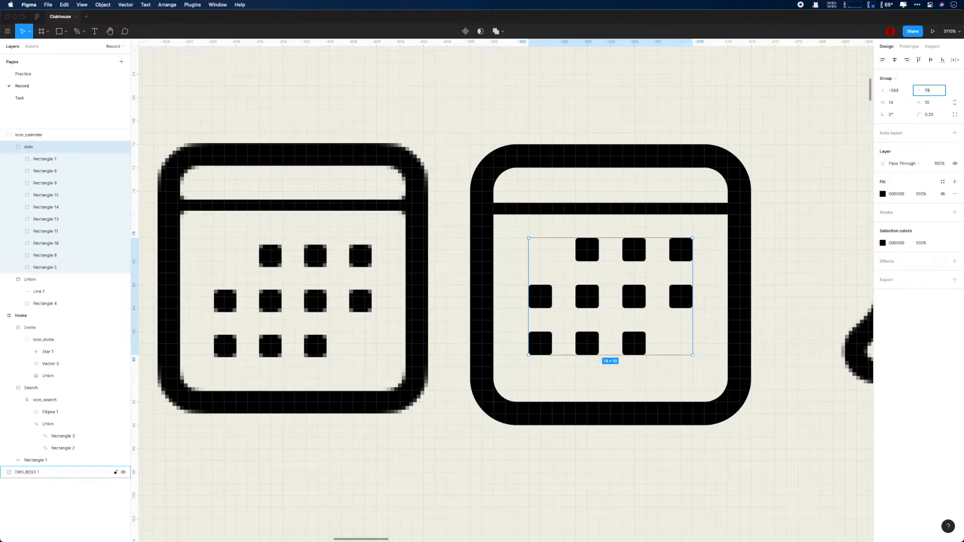
type(".25")
key("Return")
type("+.25")
key("Return")
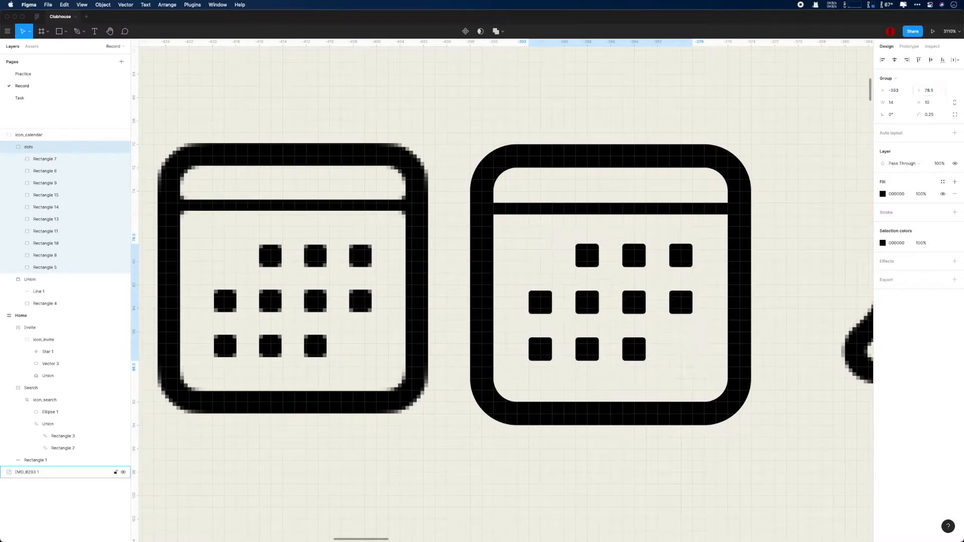
Step: Set the calendar outline rectangle's width to 19
scroll(804, 153, "down", 2)
left_click(804, 153)
scroll(805, 153, "down", 5)
left_click_drag(805, 153, 615, 157)
left_click(555, 166)
scroll(596, 187, "down", 4)
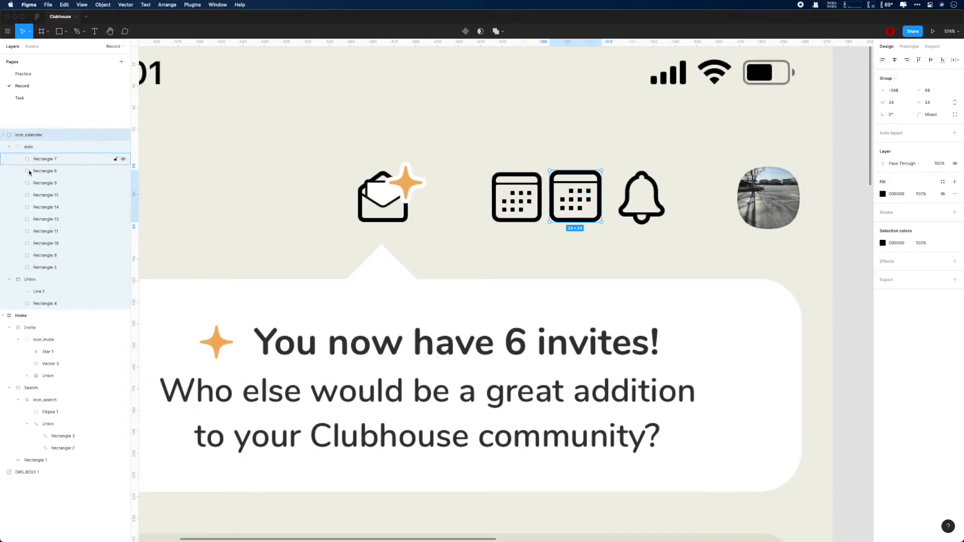
left_click(51, 304)
type("19")
key("Return")
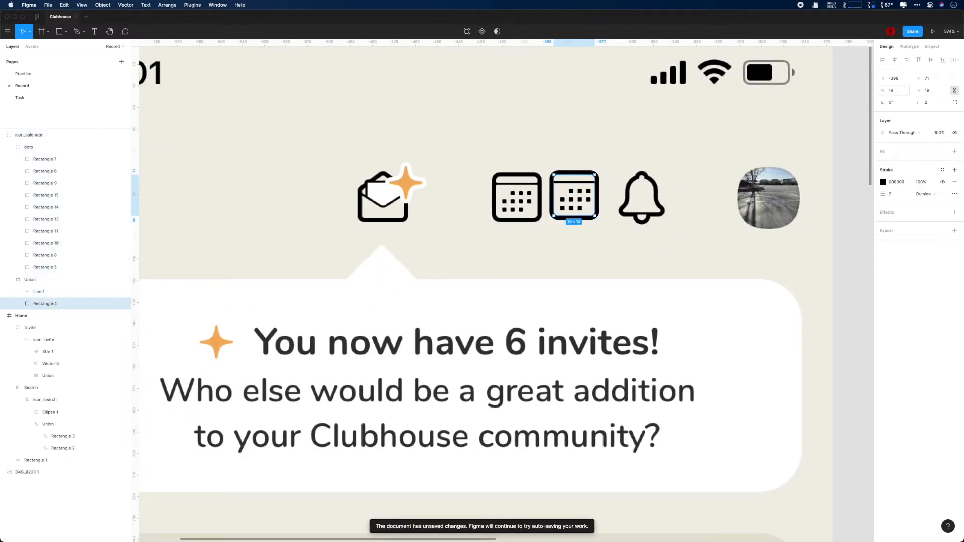
Step: Regroup the calendar pieces and wrap them in an auto-layout frame
scroll(681, 121, "down", 4)
left_click(24, 135)
key("shift+a")
key("super+z")
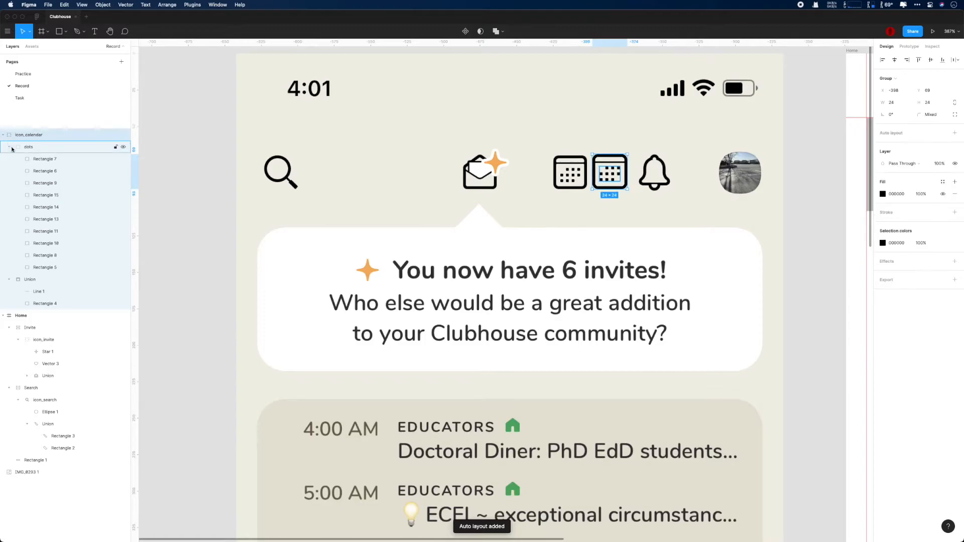
left_click(10, 148)
left_click(3, 136)
key("super+shift+g")
key("super+g")
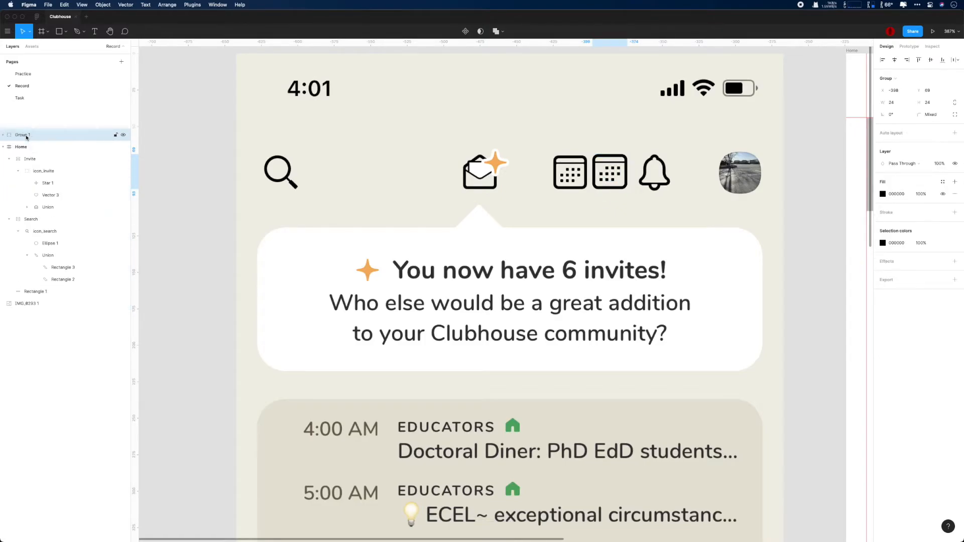
key("shift+a")
key("super+r")
Step: Name the frame Calendar and move it into the grey nav bar
type("Calendar")
key("Return")
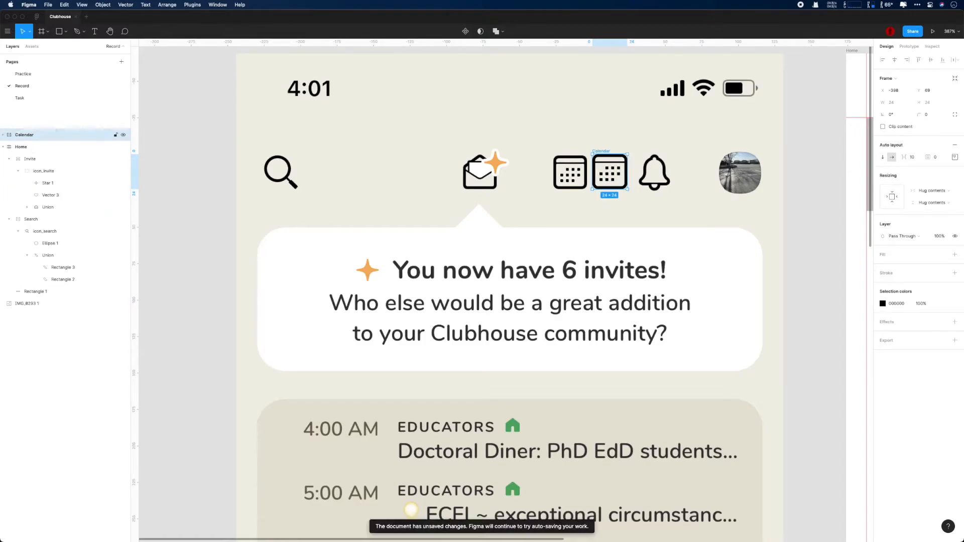
scroll(389, 162, "down", 5)
scroll(388, 162, "down", 1)
left_click_drag(466, 163, 641, 162)
scroll(516, 154, "up", 5)
scroll(437, 230, "down", 1)
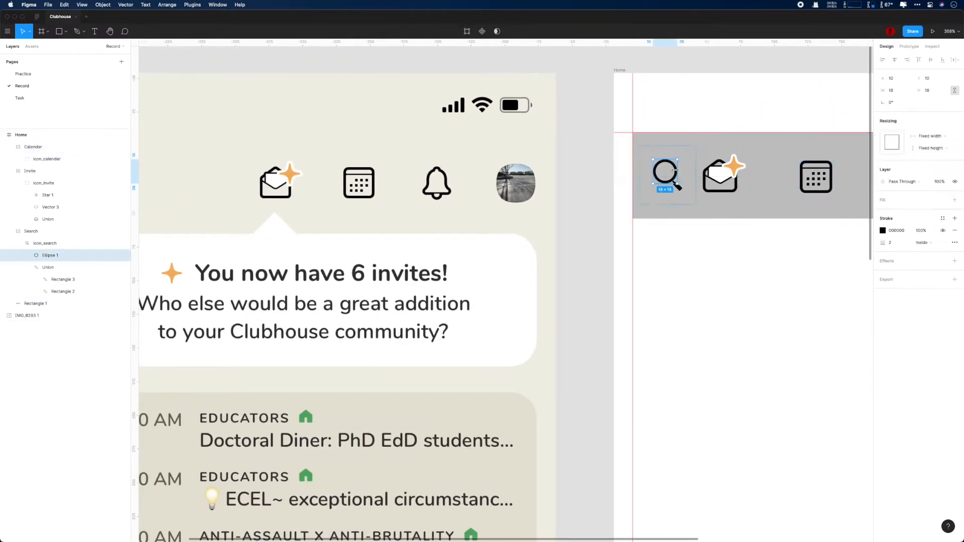
Step: Centre the search icon within the Search frame's auto layout
left_click(43, 231)
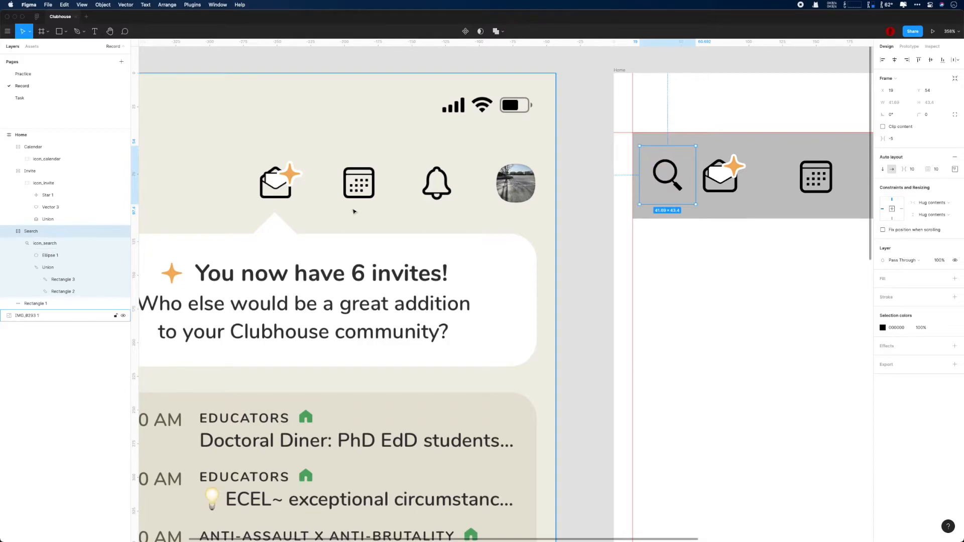
scroll(373, 209, "up", 5, "ctrl")
scroll(381, 236, "up", 2, "ctrl")
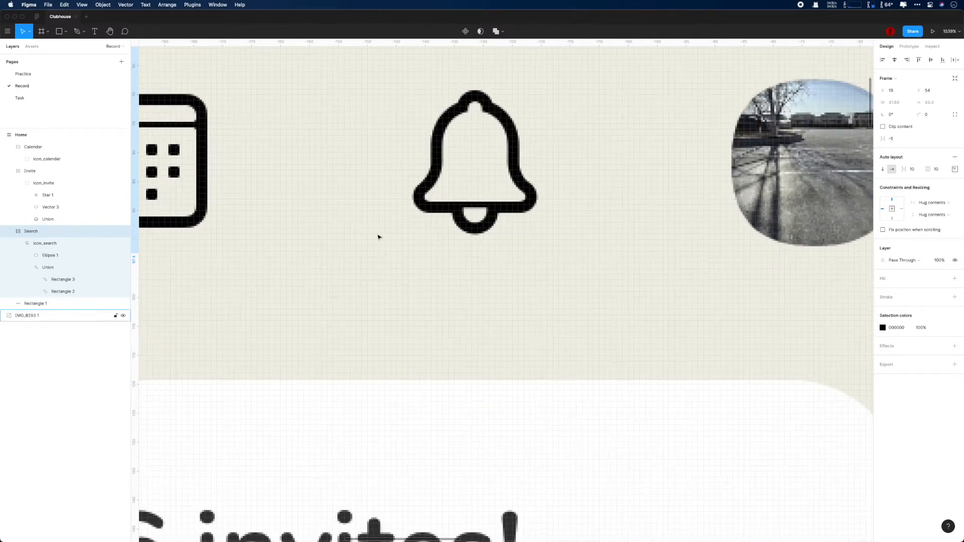
scroll(426, 305, "down", 8)
scroll(542, 312, "right", 4)
scroll(544, 314, "up", 4)
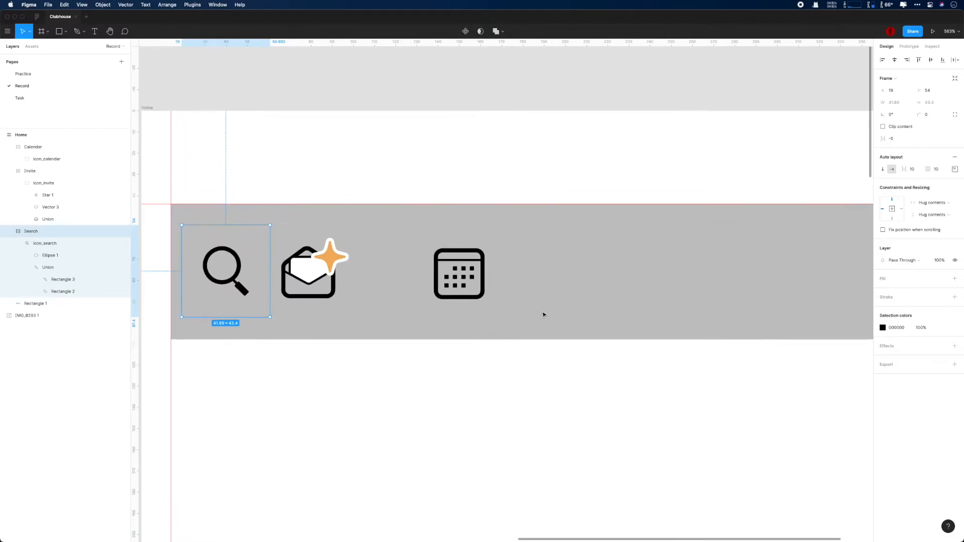
left_click(343, 262)
left_click(9, 171)
left_click(10, 184)
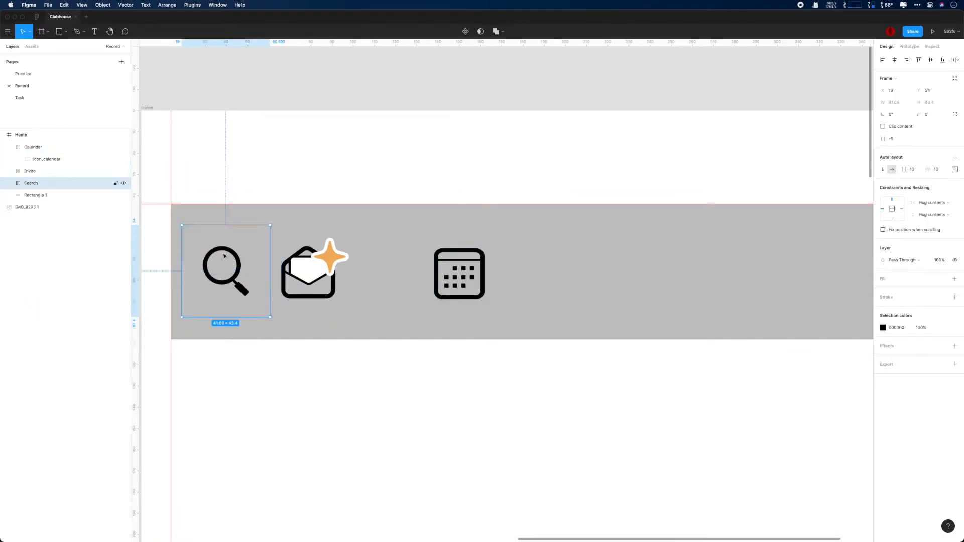
left_click(40, 197)
left_click(38, 184)
left_click(955, 169)
left_click(930, 202)
Step: Keep Search's distribution Packed and set the Search frame's height to 40
left_click(939, 171)
left_click(955, 169)
left_click(928, 234)
left_click(920, 241)
left_click(930, 104)
left_click(955, 170)
left_click(939, 234)
left_click(936, 224)
left_click(926, 102)
type("40")
key("Return")
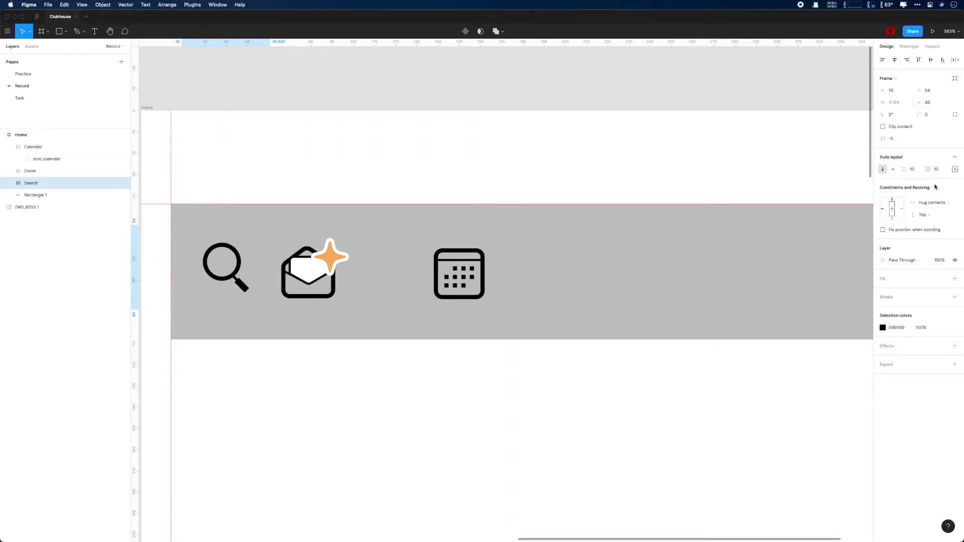
Step: Centre the Search frame horizontally and vertically in the nav bar
left_click(312, 274)
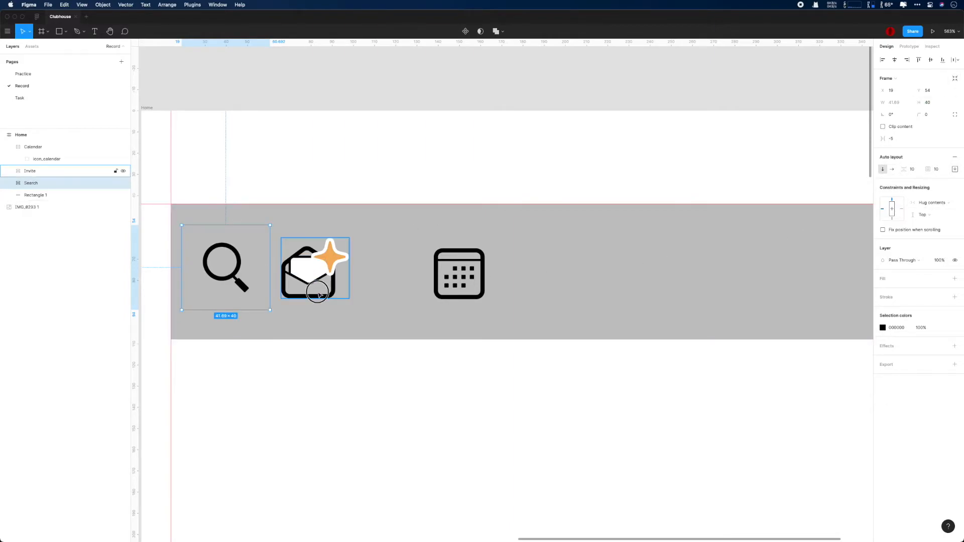
left_click(955, 157)
left_click(936, 159)
left_click(225, 260)
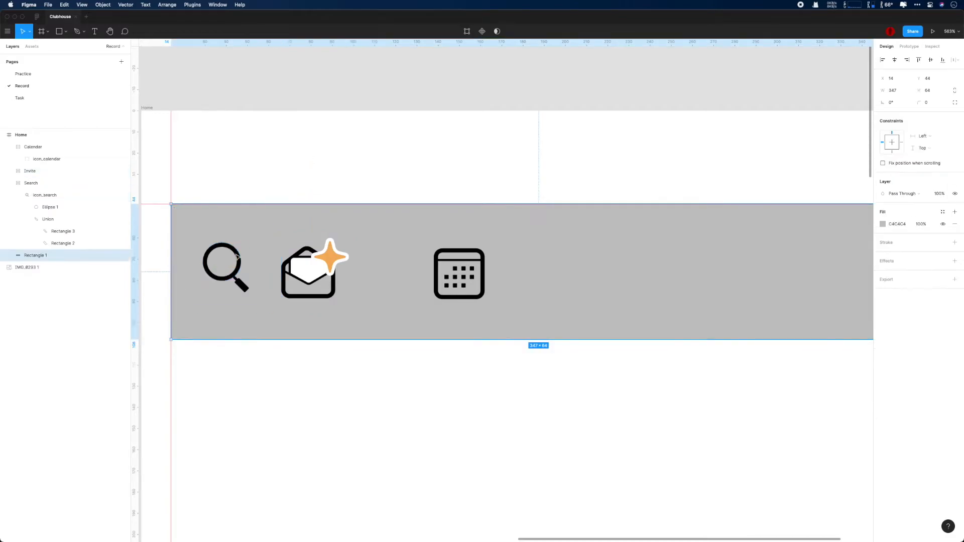
left_click(9, 183)
left_click(31, 184)
left_click(932, 205)
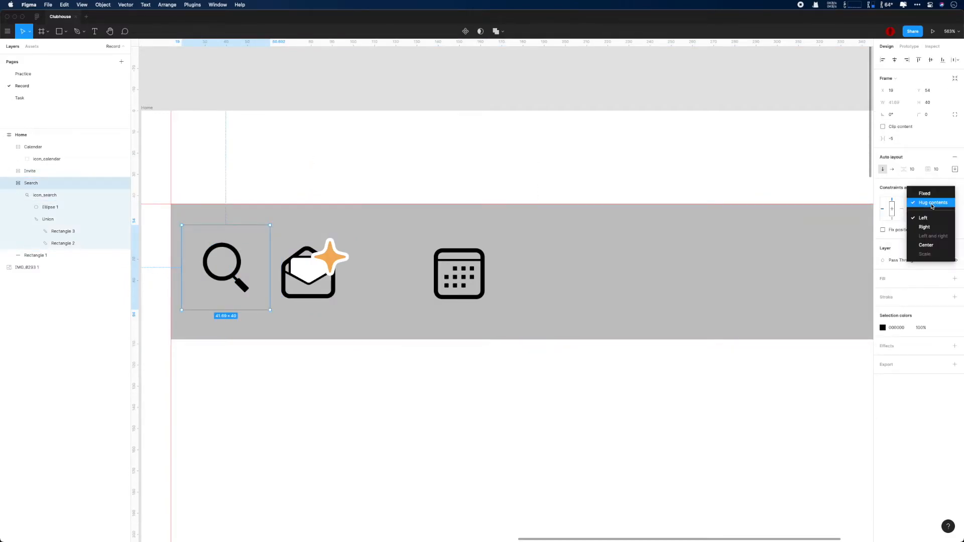
left_click(931, 246)
left_click(928, 215)
left_click(932, 242)
Step: Centre Invite vertically, use Space between distribution, height 40 and spacing 10
left_click(322, 277)
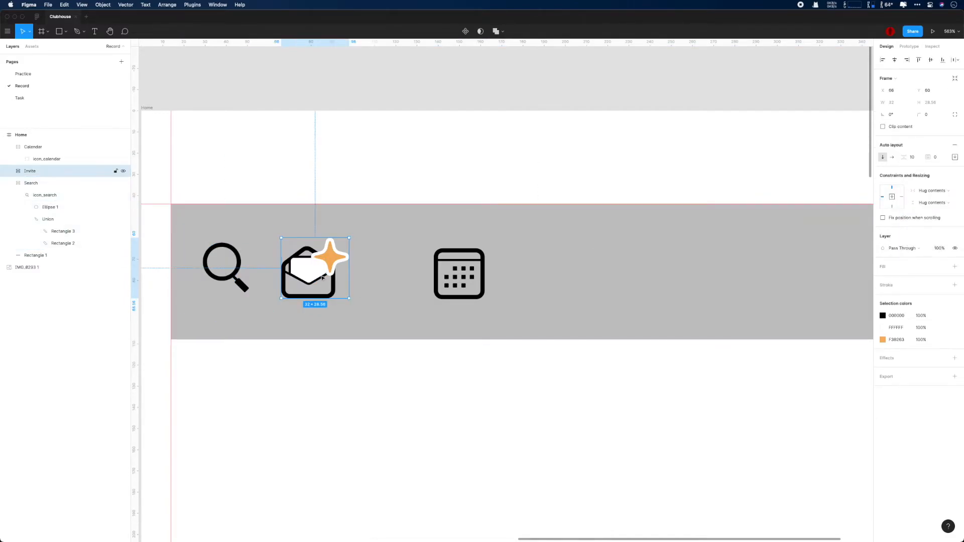
left_click(930, 203)
left_click(930, 246)
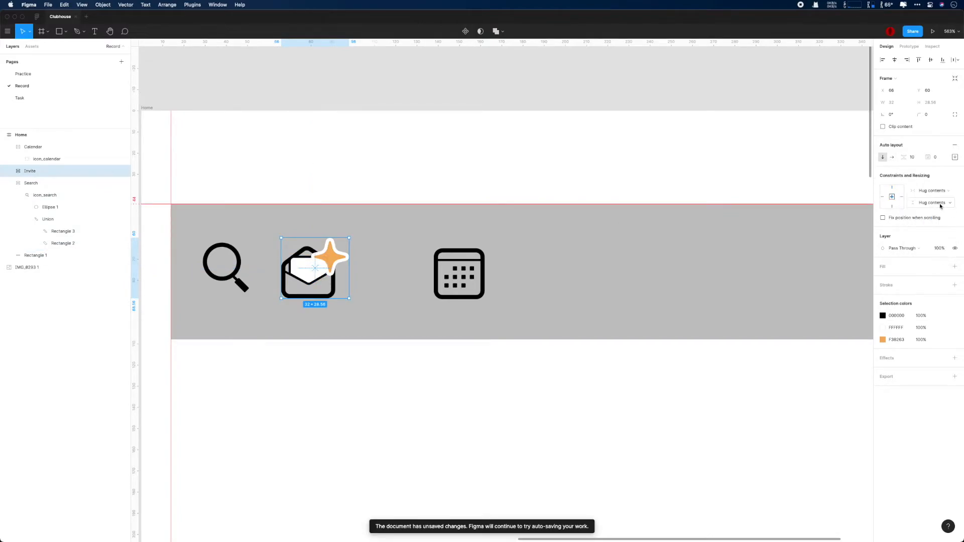
left_click(955, 159)
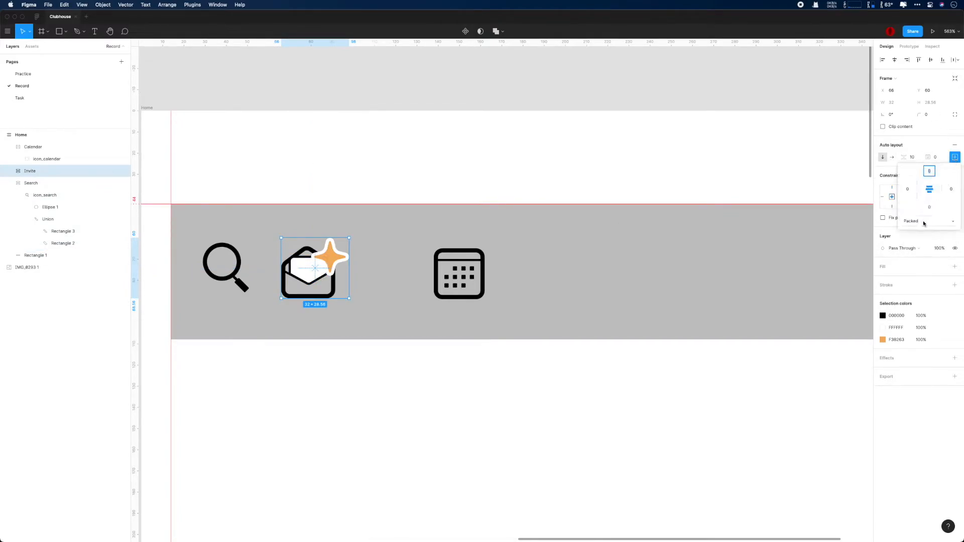
left_click(919, 221)
left_click(928, 221)
type("40")
key("Return")
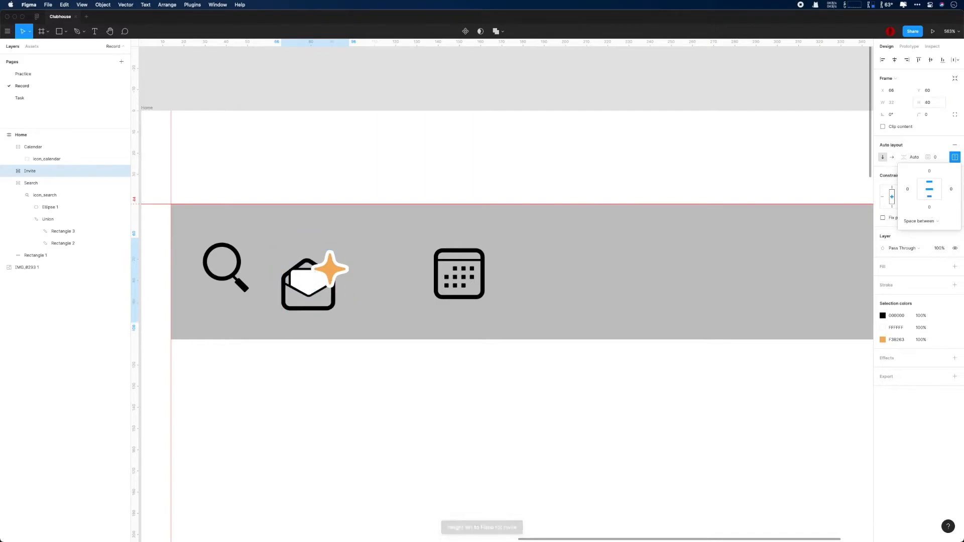
left_click(935, 160)
type("10")
key("Return")
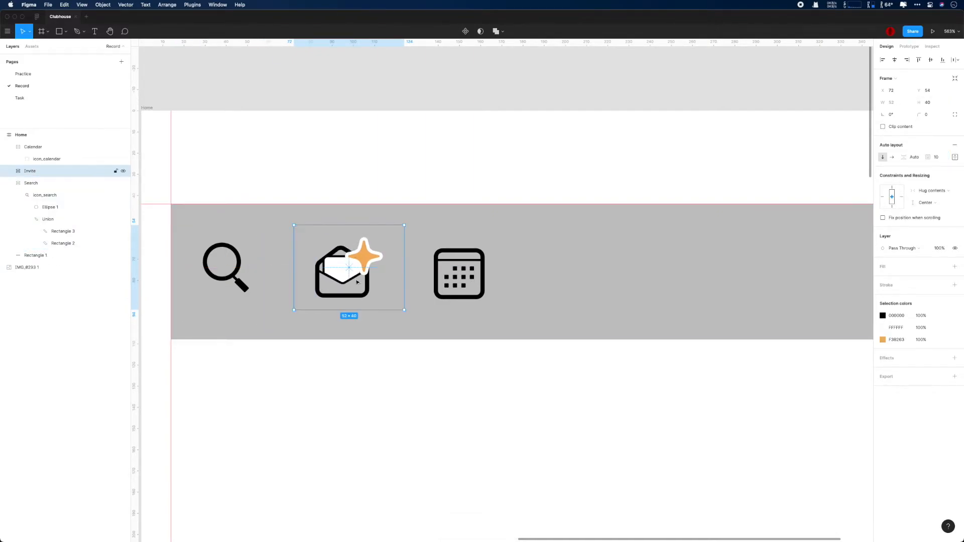
Step: Undo a repeated Invite spacing change and shift the Invite icon left
left_click(243, 269)
left_click(346, 267)
left_click(918, 157)
type("10")
key("Return")
key("super+z")
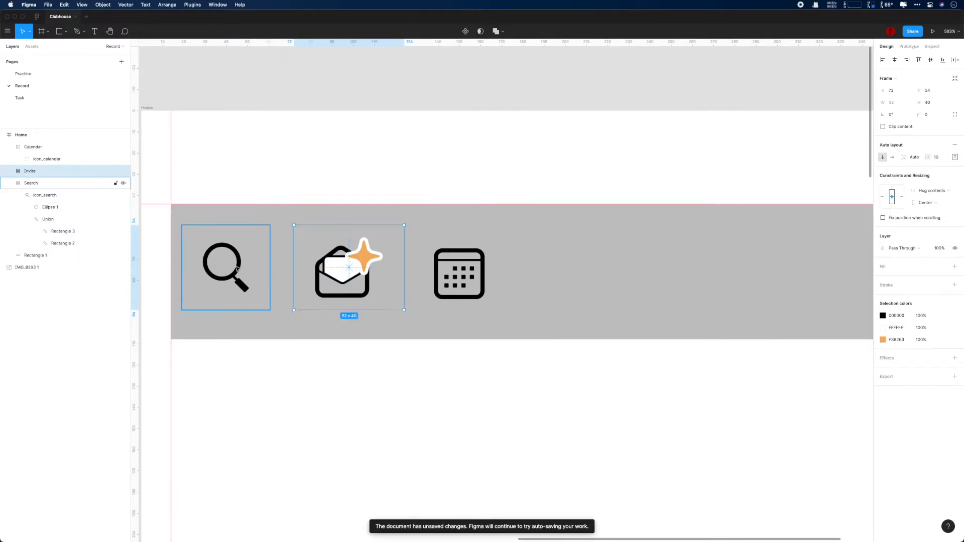
left_click(226, 266)
left_click(365, 275)
mouse_move(354, 275)
left_mouse_down()
mouse_move(269, 271)
mouse_move(352, 274)
left_mouse_up()
left_click(228, 267)
left_click_drag(322, 256, 309, 250)
Step: Make Calendar's auto layout vertical, horizontally centred, Space between, with height 40
left_click(458, 274)
left_click(883, 158)
left_click(955, 158)
left_click(930, 189)
left_click(920, 221)
left_click(923, 233)
left_click(929, 103)
type("40")
key("Return")
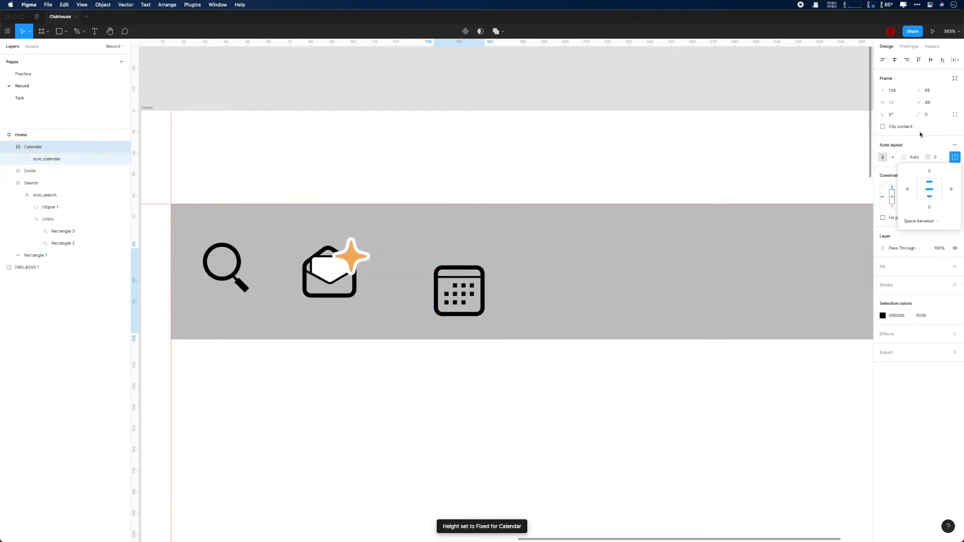
left_click(859, 224)
key("super+z")
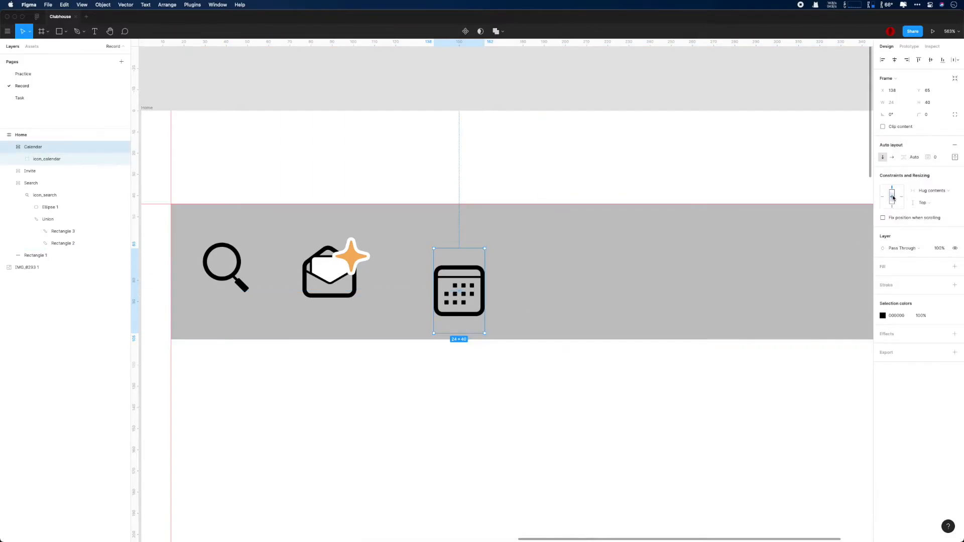
Step: Give Calendar padding 10, align it with the other icons, then try padding 0 and undo
left_click(935, 157)
type("10")
key("Return")
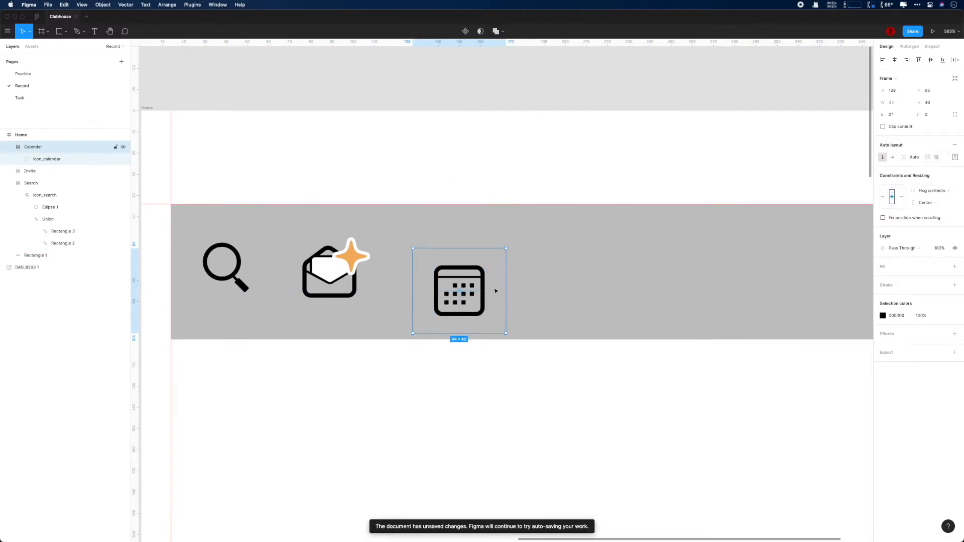
left_click_drag(495, 291, 497, 268)
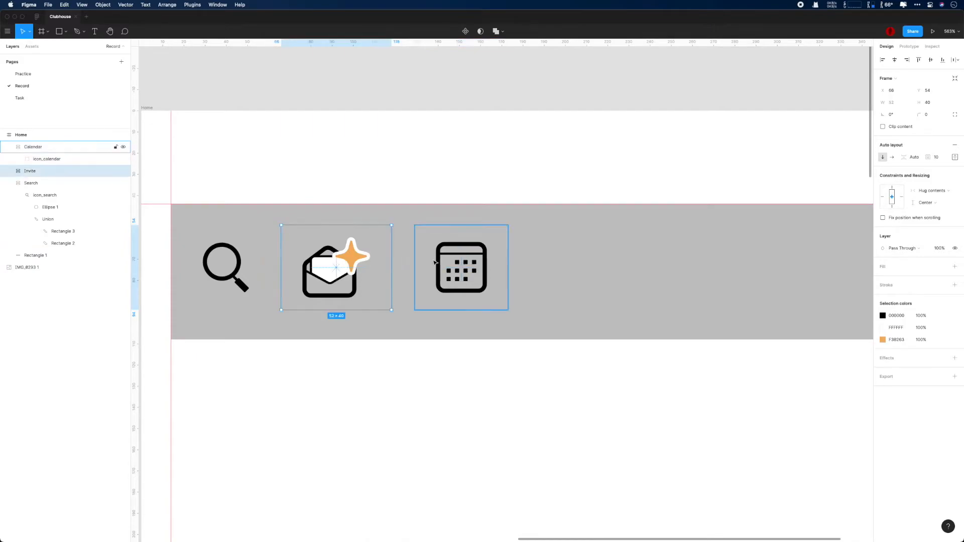
left_click(336, 266)
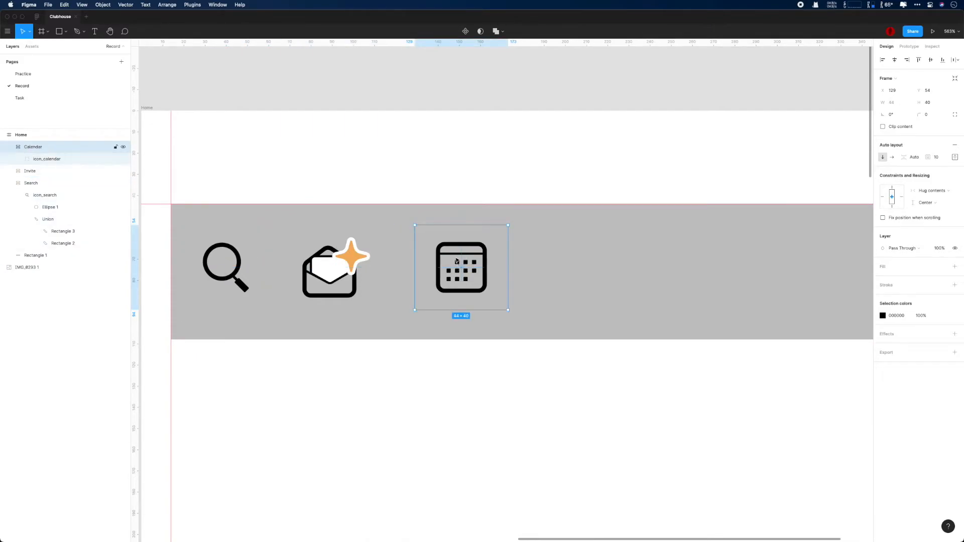
left_click(936, 157)
type("0")
key("Return")
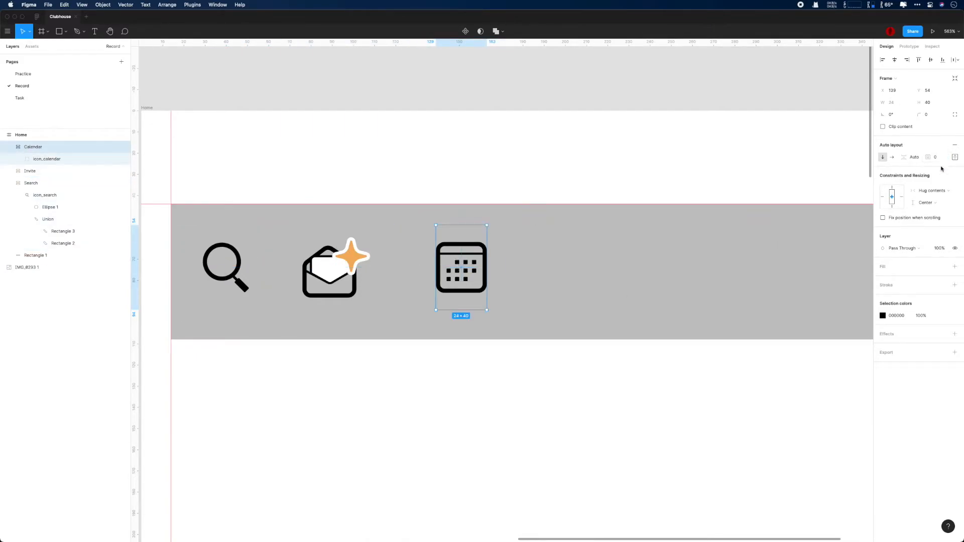
key("super+z")
Step: Wrap Calendar and Invite in an auto-layout frame named Right
left_click(35, 170)
left_click(35, 169, "shift")
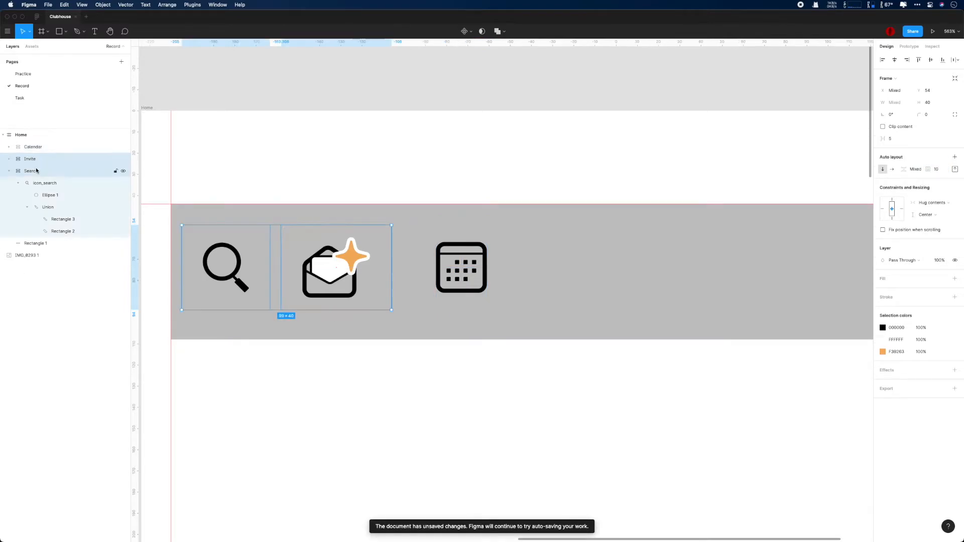
left_click(33, 148, "shift")
key("shift+a")
double_click(30, 147)
type("r")
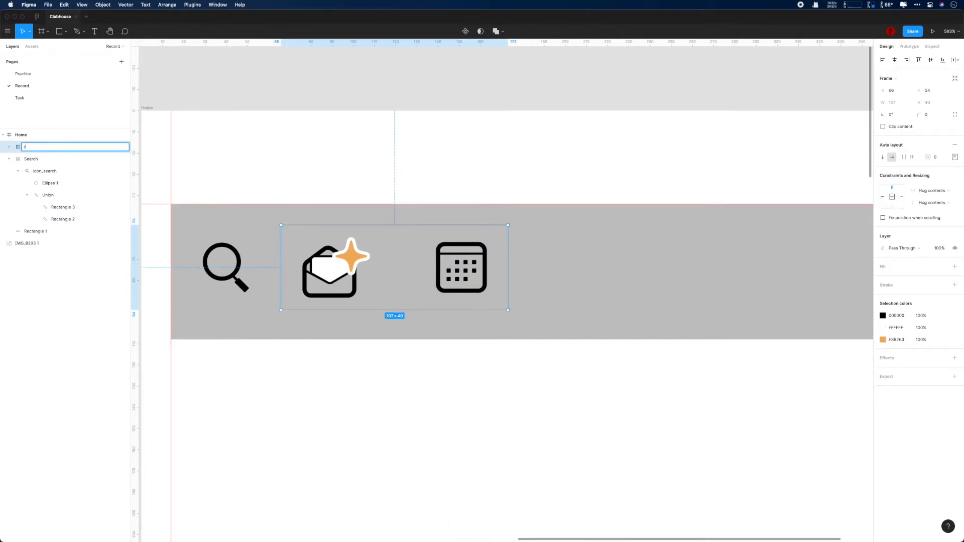
key("Return")
left_click(41, 161)
left_click(36, 147)
Step: Set Right's spacing to 10 and centre its icons
scroll(479, 297, "down", 2)
left_click(912, 157)
type("10")
key("Return")
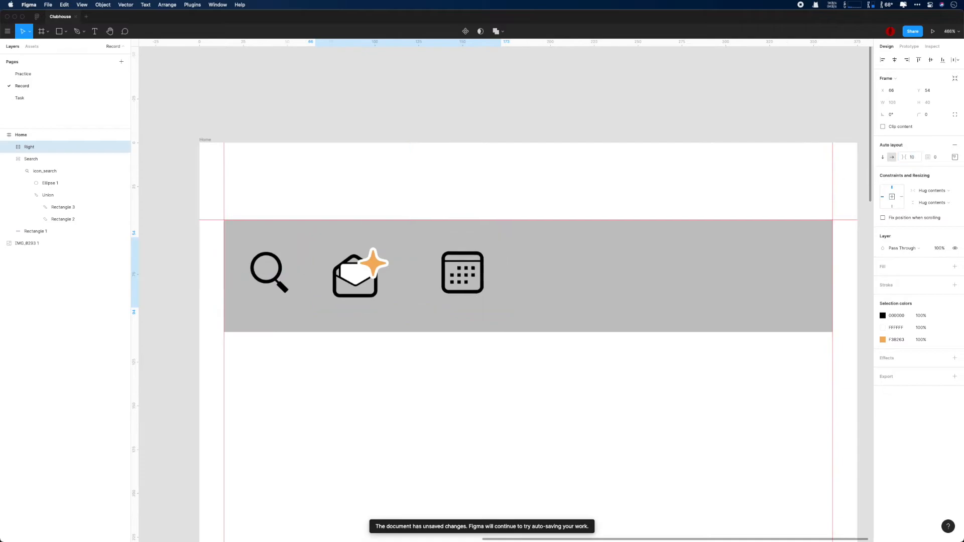
left_click(955, 157)
left_click(928, 189)
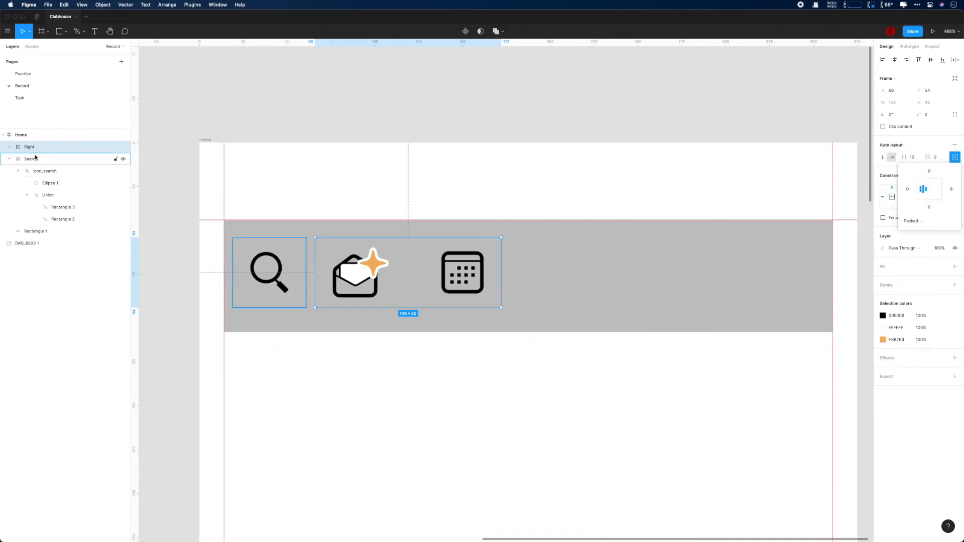
Step: Check the Calendar and Invite frames inside Right, then select the grey Rectangle 1 bar
left_click(9, 147)
left_click(41, 170)
scroll(510, 308, "up", 3)
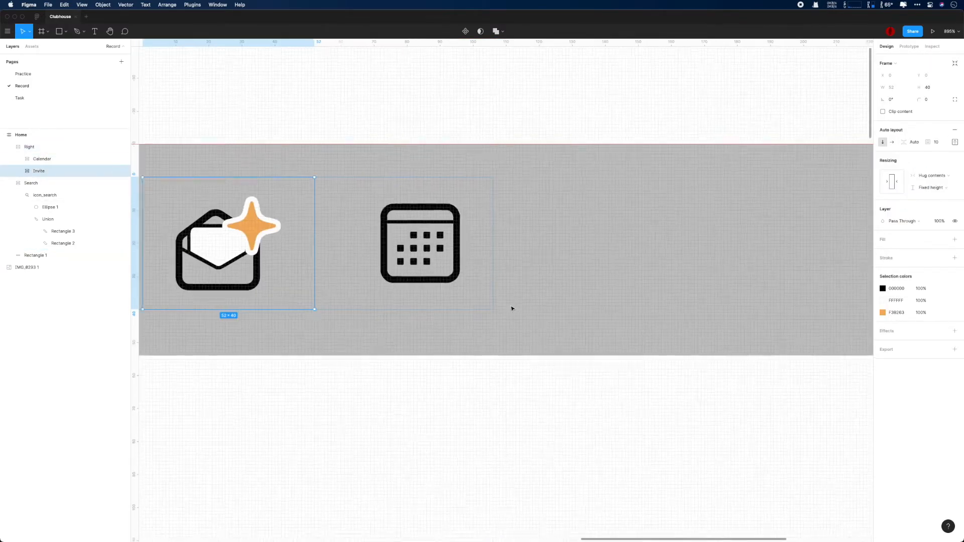
left_click(449, 263, "super")
left_click(28, 170)
left_click(38, 159)
left_click(38, 183, "shift")
scroll(261, 228, "down", 10)
left_click_drag(468, 261, 645, 274)
left_click(54, 270)
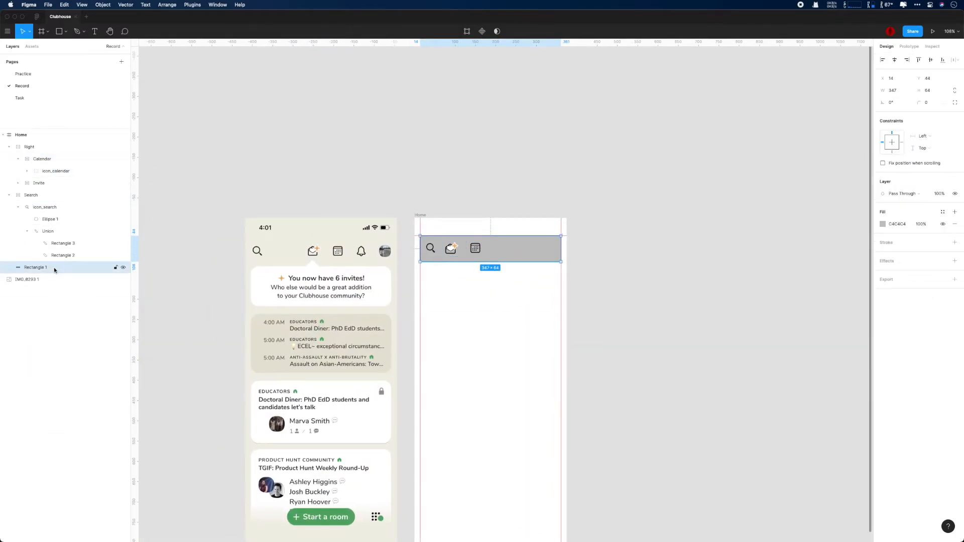
Step: Delete the grey bar and set the Invite frame's top padding to 5
key("Delete")
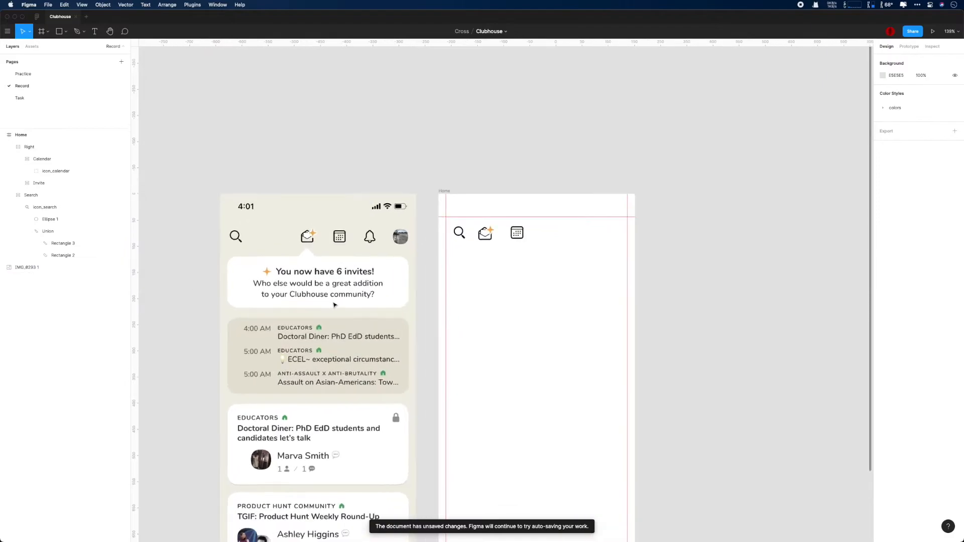
scroll(377, 300, "up", 8)
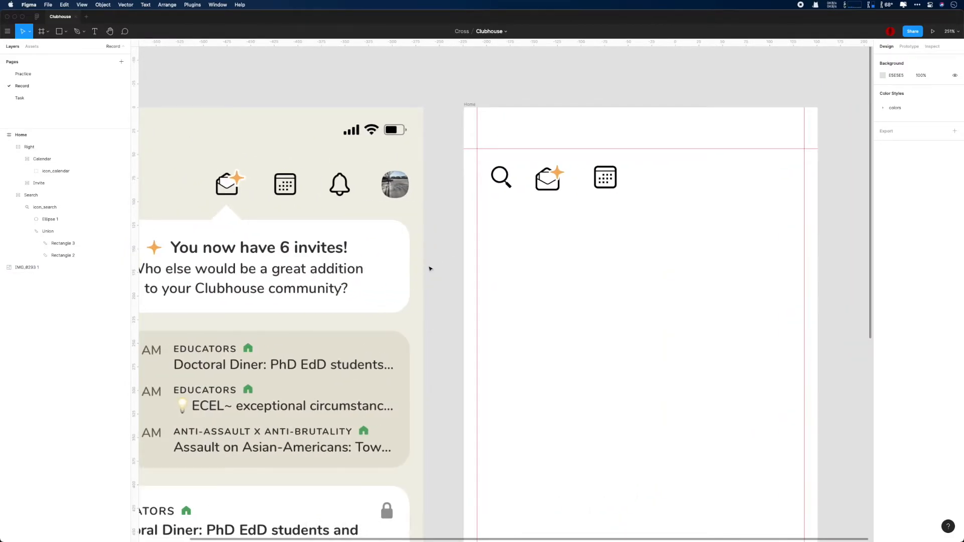
left_click(45, 183)
left_click(41, 173)
left_click(39, 182)
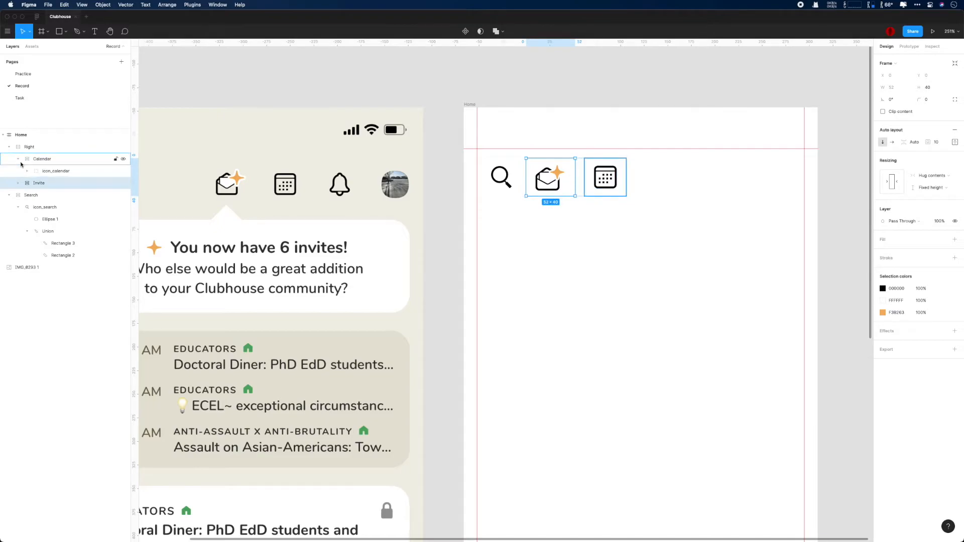
left_click(18, 184)
left_click(955, 141)
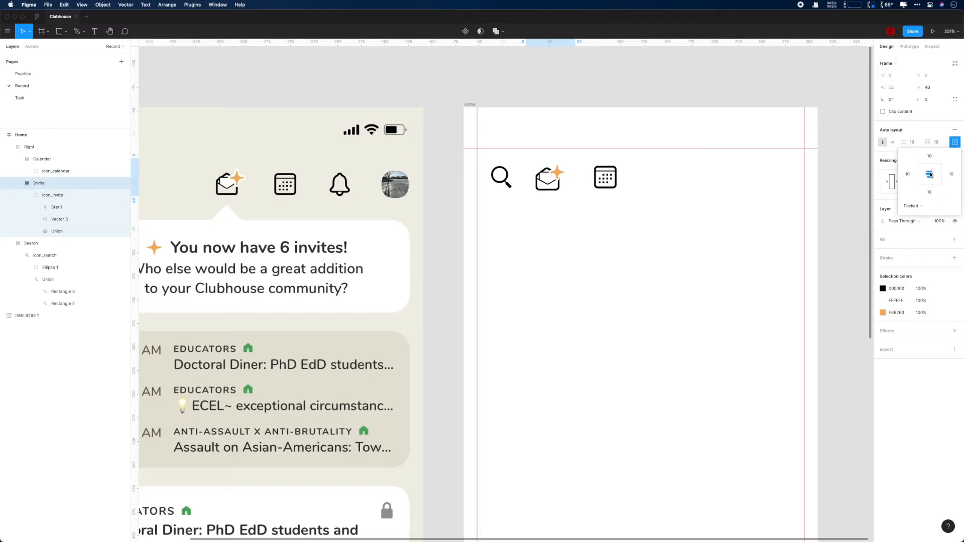
left_click(929, 192)
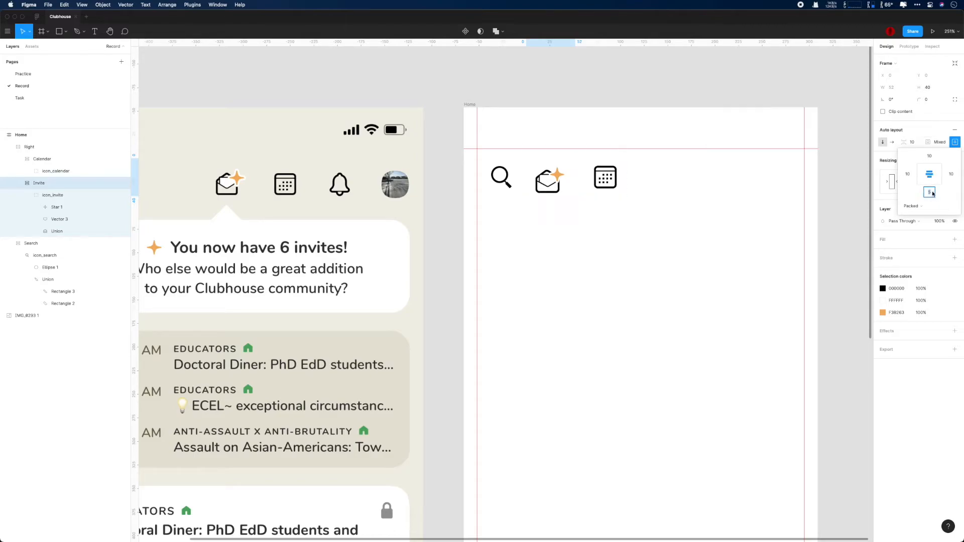
left_click(930, 156)
type("5")
key("Return")
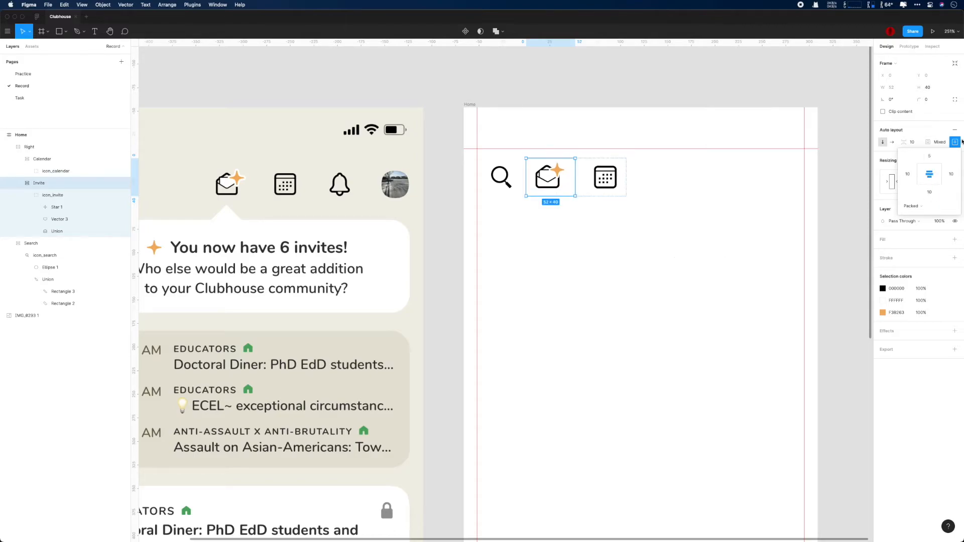
left_click(54, 184)
Step: Set the Invite frame's left and right padding to 0
scroll(581, 251, "down", 1)
left_click(604, 183)
left_click(555, 185)
left_click(955, 142)
left_click(908, 174)
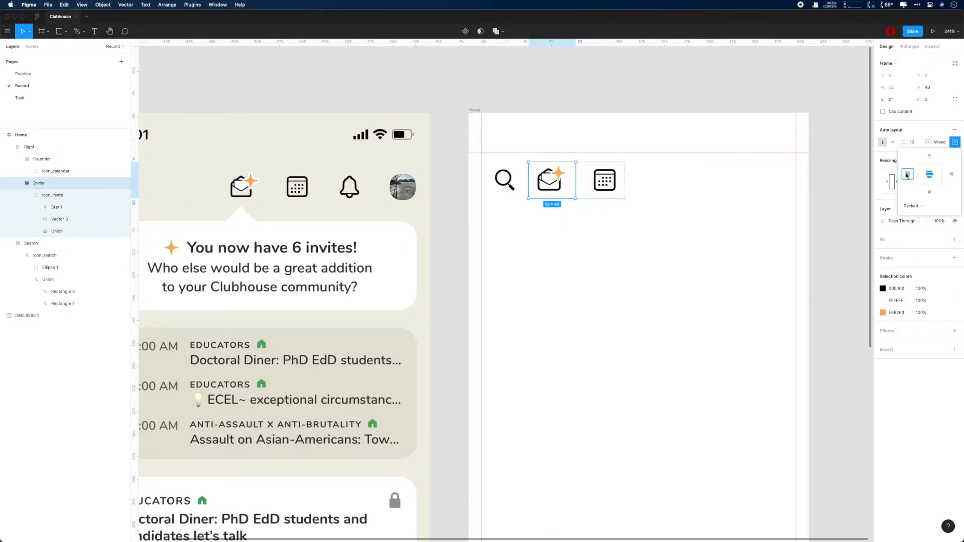
type("0")
key("Return")
left_click(951, 175)
type("0")
key("Return")
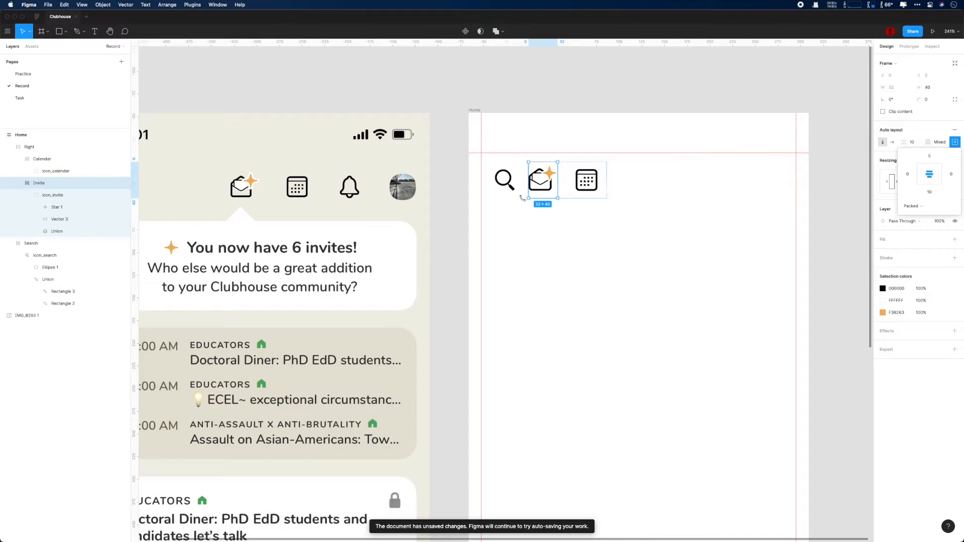
Step: Centre the calendar icon and set the Calendar frame's left and right padding to 0
left_click(49, 160)
left_click(955, 142)
left_click(929, 170)
left_click(929, 174)
left_click(908, 174)
type("0")
left_click(951, 174)
type("0")
key("Return")
left_click(20, 159)
left_click(42, 171)
Step: Select the Search and Right frames and group them together
left_click(40, 161)
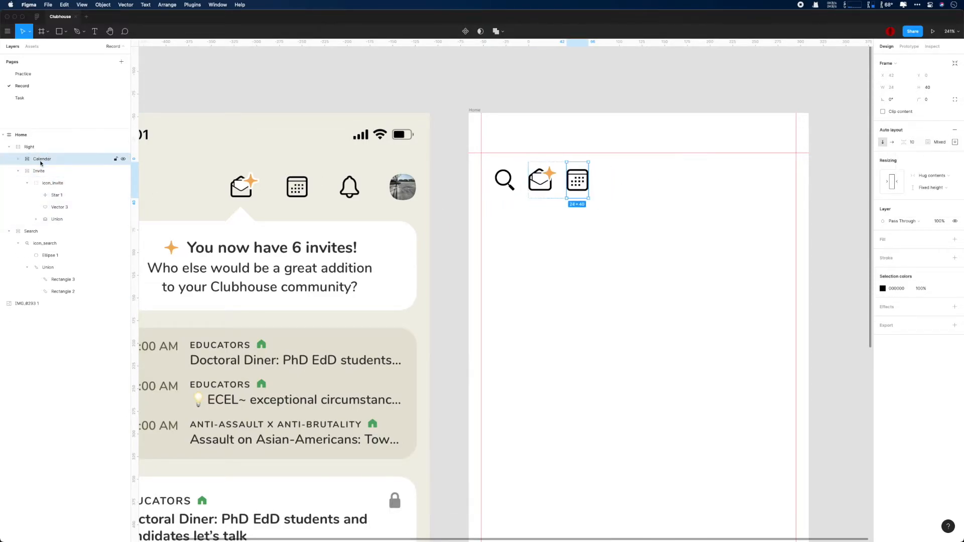
left_click(39, 172)
left_click(30, 149)
left_click(9, 148)
left_click(32, 159)
left_click(34, 149, "shift")
key("super+g")
Step: Turn the group into an auto-layout frame named 'Navigation'
key("shift+a")
double_click(32, 147)
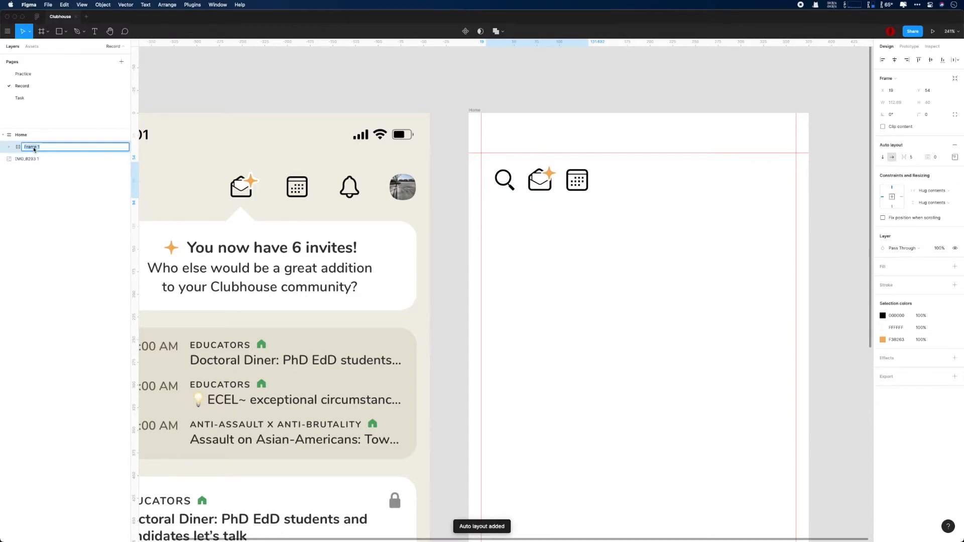
type("Navigation")
key("Return")
left_click(9, 147)
Step: Push Right to the far side, ordered above Search, with icon spacing of 20
left_click(42, 160)
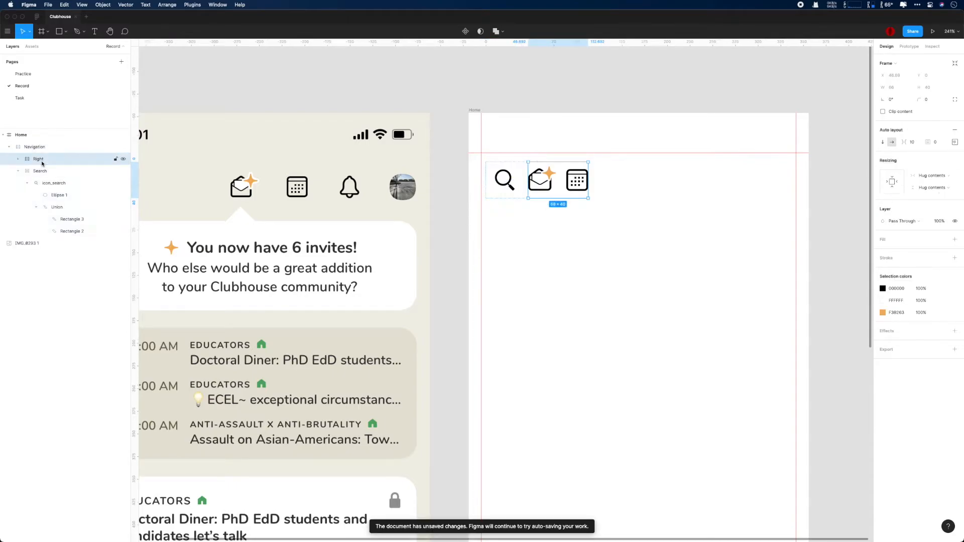
left_click(36, 146)
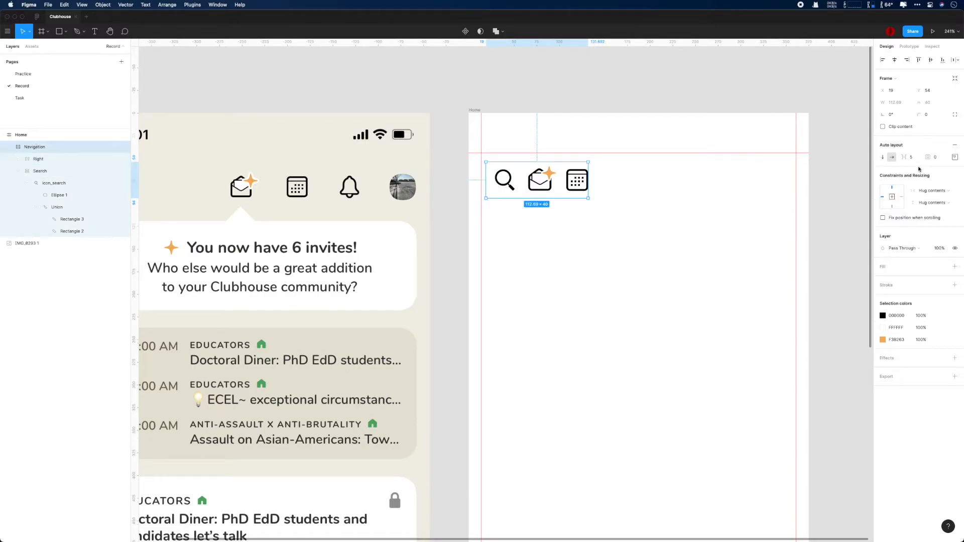
left_click(44, 159)
left_click_drag(559, 179, 723, 179)
left_click(41, 159)
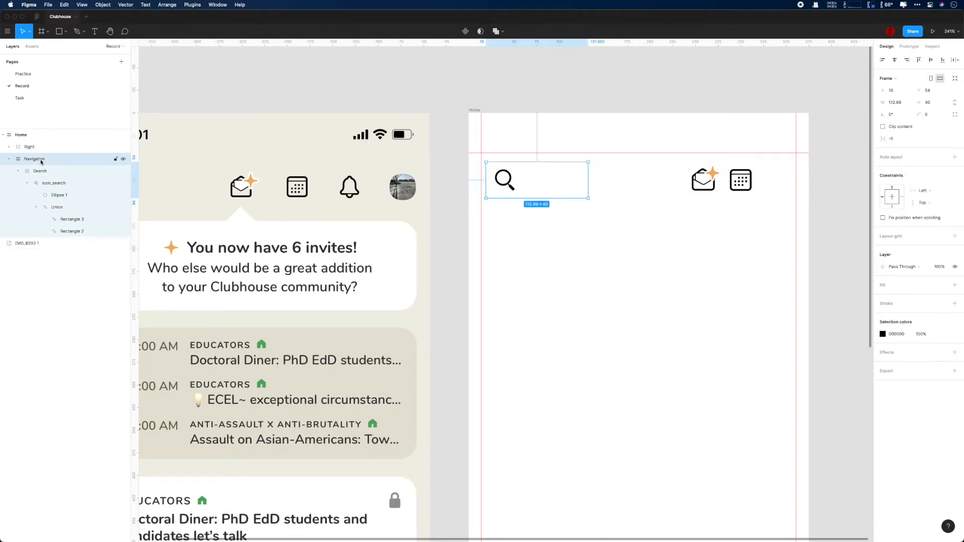
scroll(457, 262, "down", 4)
left_click(746, 204)
left_click(45, 169)
left_click_drag(28, 147, 34, 159)
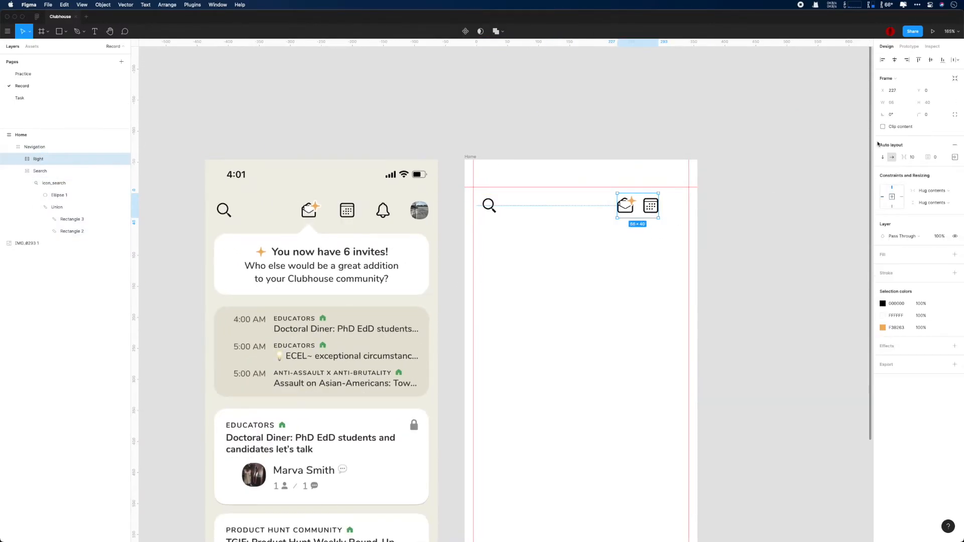
key("Return")
key("super+s")
left_click_drag(801, 229, 732, 236)
Step: Fill the Home frame with the beige sampled from the reference screenshot
left_click_drag(347, 215, 488, 193)
scroll(485, 196, "down", 1)
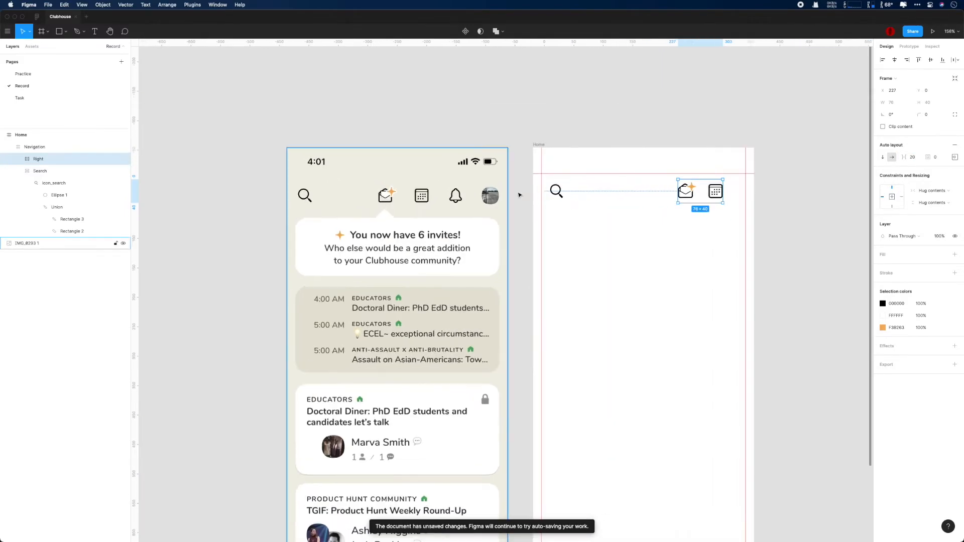
left_click(539, 144)
left_click(883, 236)
left_click(792, 348)
left_click(503, 215)
left_click(660, 151)
scroll(660, 155, "up", 5)
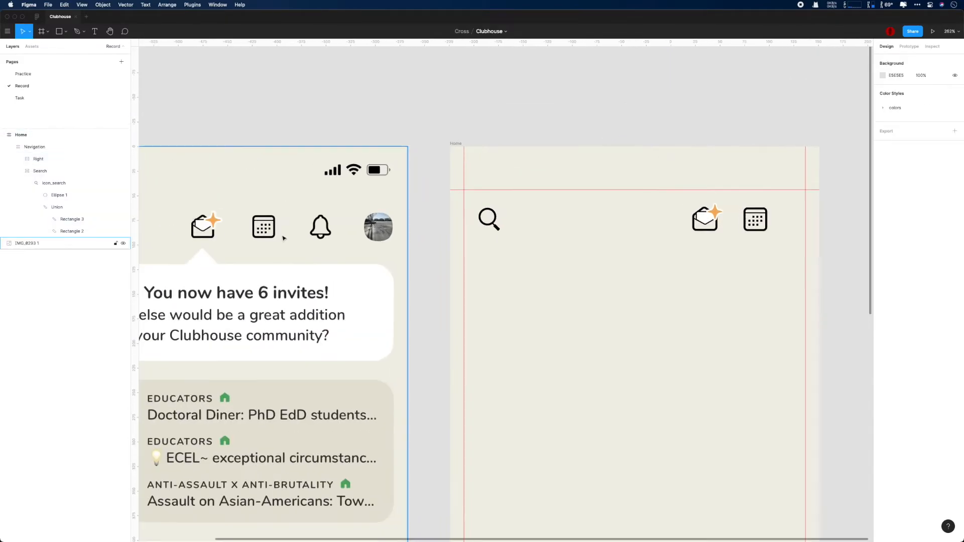
scroll(317, 232, "up", 10)
scroll(317, 232, "up", 10)
scroll(648, 241, "left", 3)
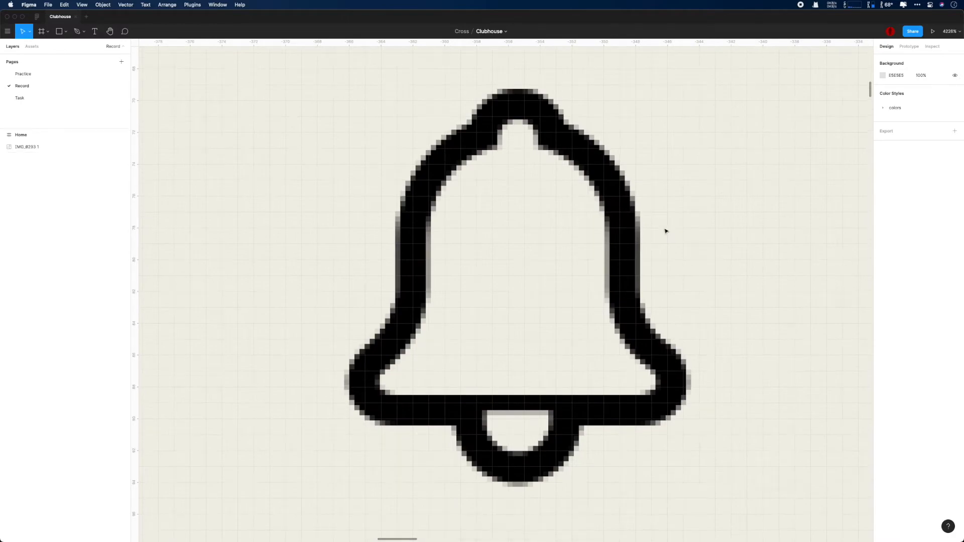
Step: Trace the bell outline as a closed seven-point pen path
key("p")
left_click(388, 415)
left_click(644, 415)
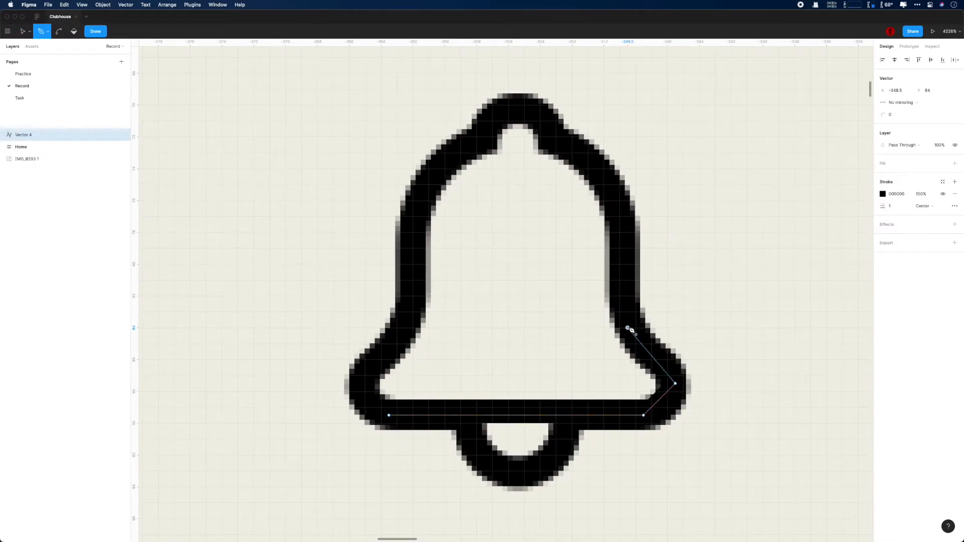
left_click(628, 217)
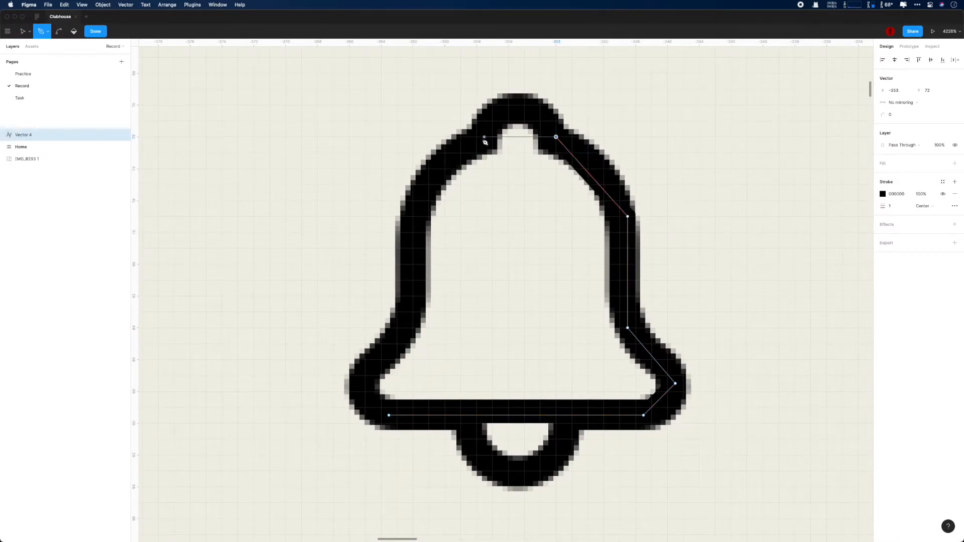
left_click(476, 137)
left_click(412, 216)
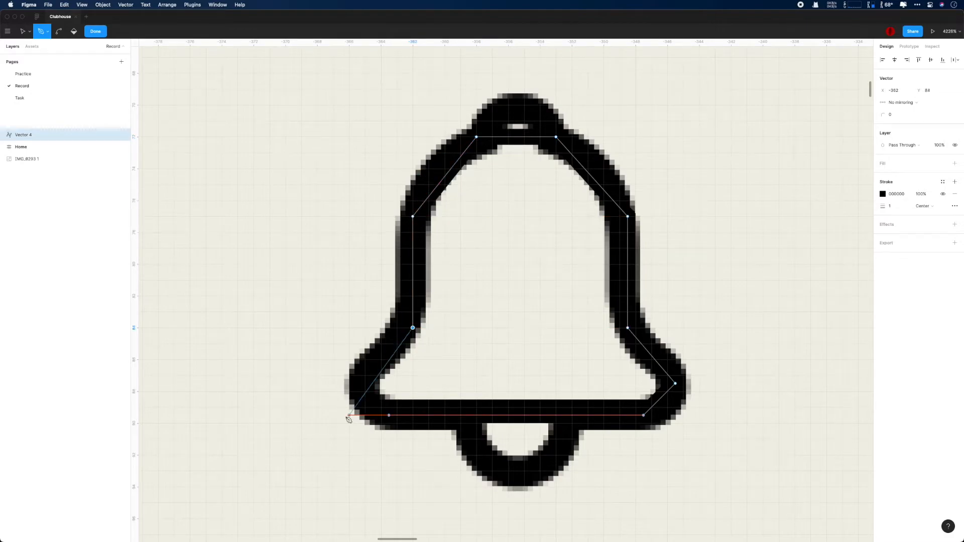
left_click(365, 384)
left_click(390, 416)
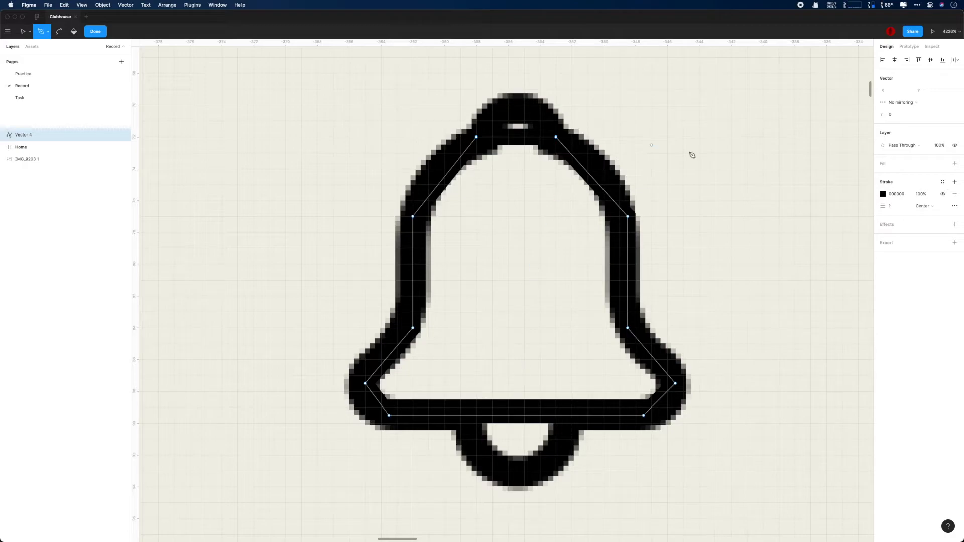
Step: Curve the bell's shoulders, top and lower-left segment, and make the stroke dark red
left_click_drag(445, 176, 438, 173)
left_click(882, 194)
mouse_move(832, 232)
left_mouse_down()
mouse_move(822, 217)
mouse_move(824, 264)
left_mouse_up()
left_click_drag(517, 137, 519, 106)
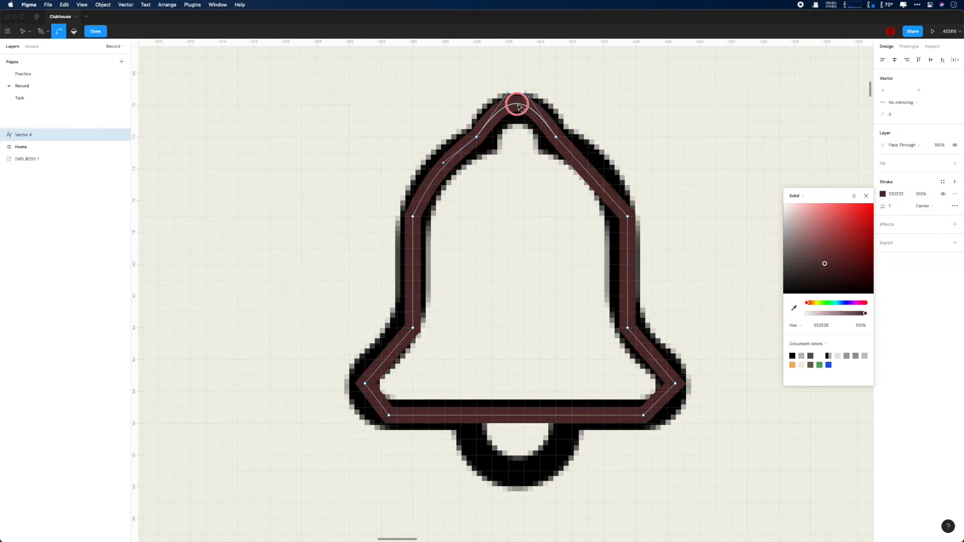
left_click_drag(584, 173, 594, 161)
key("p")
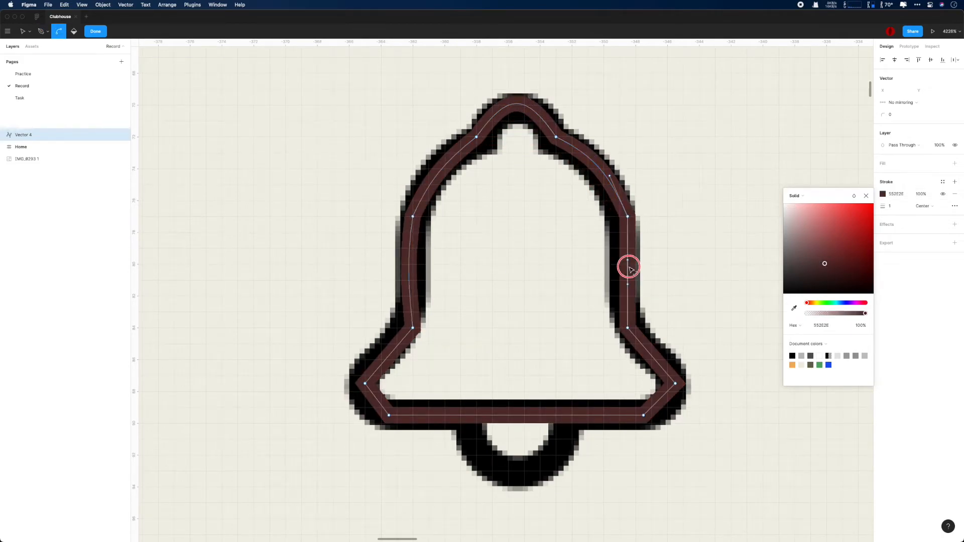
left_click_drag(392, 349, 386, 359)
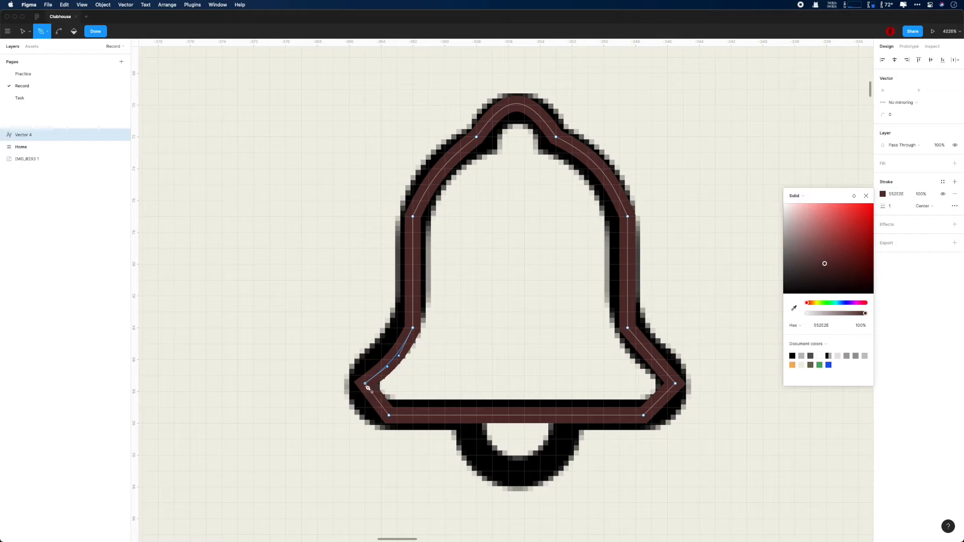
Step: Give the two lower-left corner points a corner radius of 2
left_click(365, 383)
left_click(897, 115)
type("2")
key("Return")
left_click(389, 416)
left_click(907, 115)
type("2")
key("Return")
left_click(866, 196)
key("Escape")
Step: Bend the bell's lower-right segment and its top segment into curves
left_click_drag(738, 454, 627, 377)
key("super")
left_click(654, 357, "super")
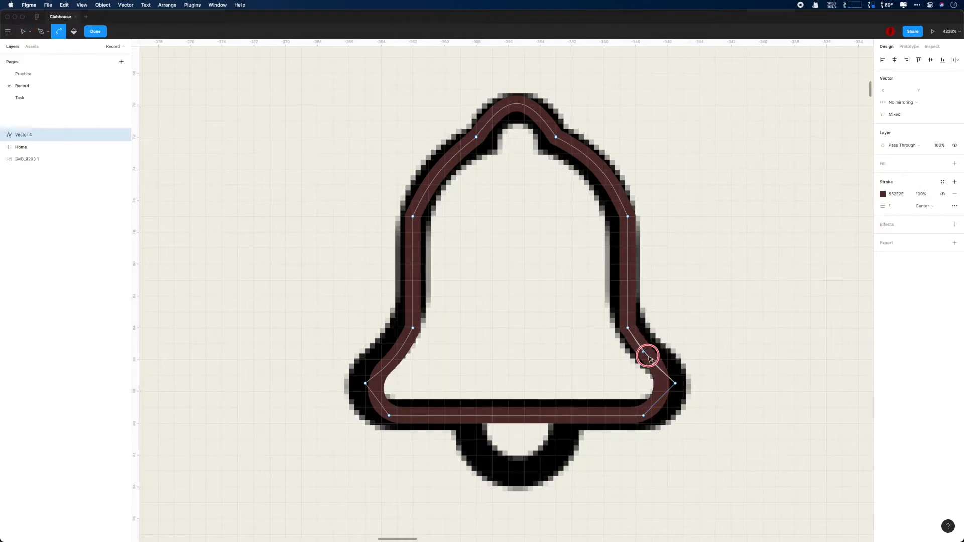
left_click(514, 110, "super")
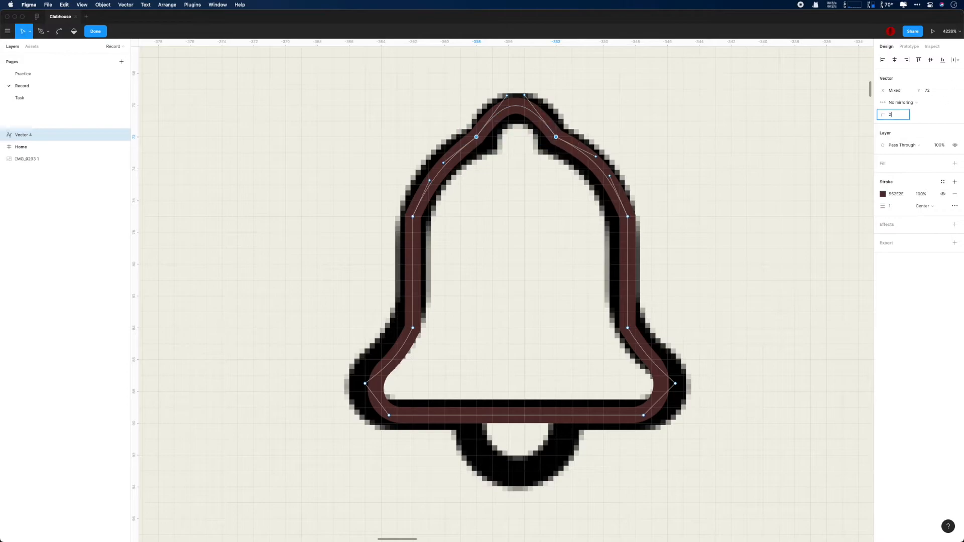
left_click(538, 121)
Step: Move the traced bell off the reference image and set its stroke weight to 1.25
left_click(52, 134)
mouse_move(467, 138)
left_mouse_down()
mouse_move(234, 133)
mouse_move(547, 124)
left_mouse_up()
left_click(902, 197)
Step: Set the bell's stroke weight to 1.25 and round all its points with corner radius 2
type("1.25")
key("Return")
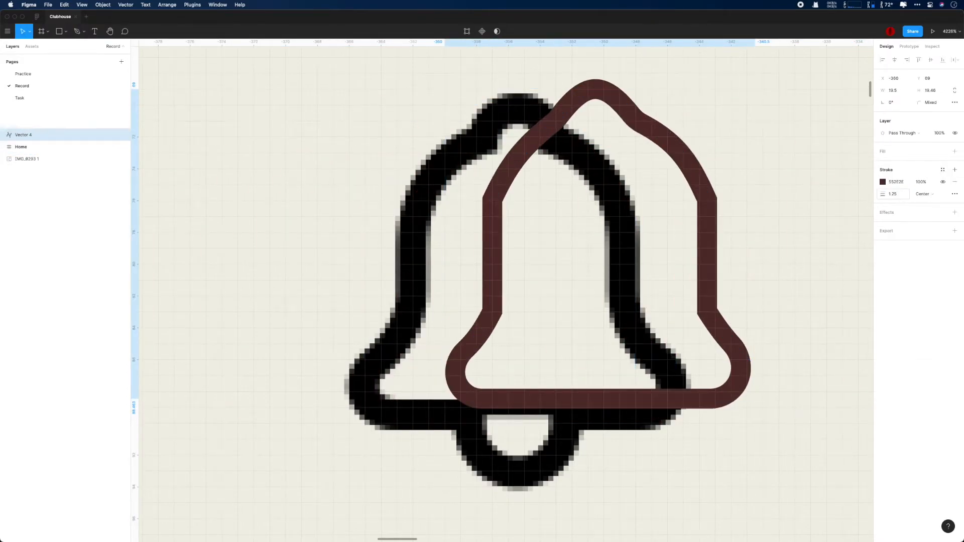
double_click(691, 177)
mouse_move(457, 186)
left_mouse_down()
mouse_move(753, 369)
mouse_move(745, 373)
left_mouse_up()
left_click(896, 115)
type("2")
key("Return")
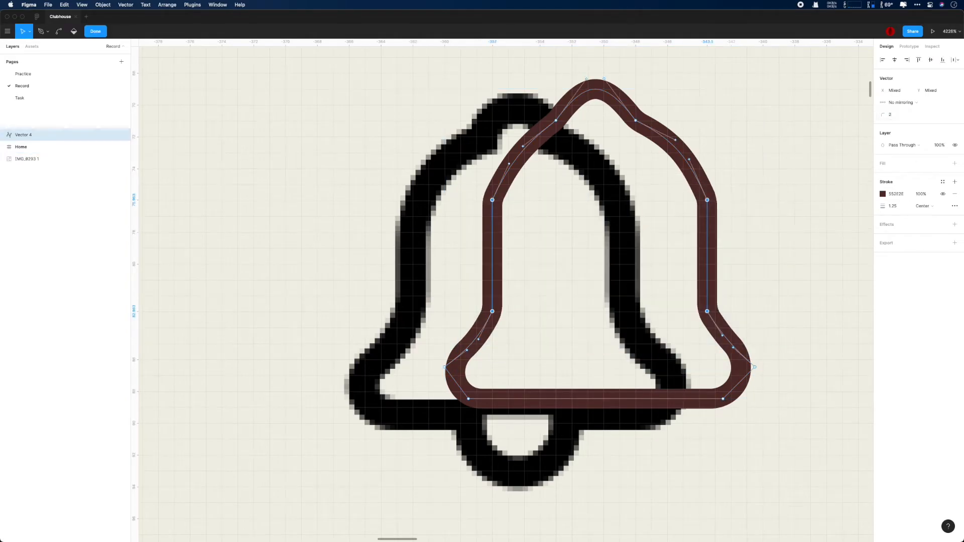
double_click(811, 178)
Step: Move the traced bell beside the reference, make its stroke black, and resize it to match
left_click_drag(642, 134, 753, 166)
scroll(853, 167, "down", 4)
left_click(884, 183)
left_click_drag(825, 250, 783, 283)
left_click(717, 158)
left_click_drag(716, 157, 474, 166)
key("super+z")
left_click(714, 160)
left_click_drag(816, 312, 812, 307)
mouse_move(703, 142)
left_mouse_down()
mouse_move(565, 158)
mouse_move(422, 142)
left_mouse_up()
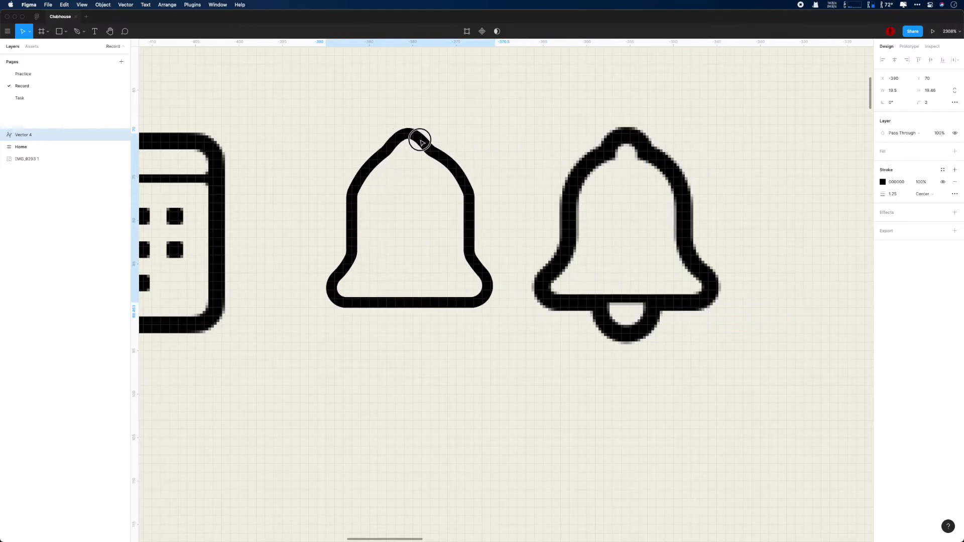
left_click(568, 120)
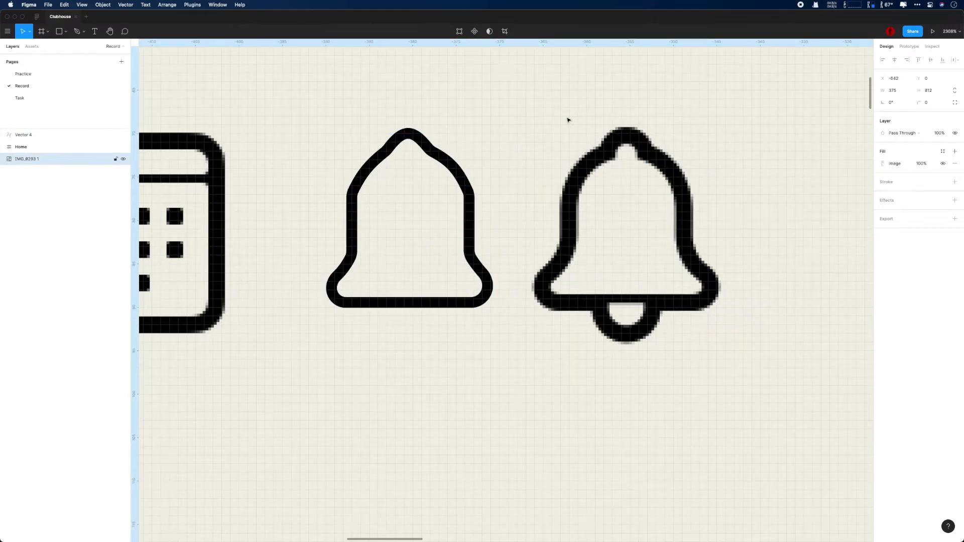
Step: Set the bell's stroke weight to 2, keeping the stroke center-aligned
scroll(447, 186, "up", 3)
left_click(471, 187)
left_click(893, 194)
type("2")
key("Return")
left_click(930, 195)
left_click(933, 212)
left_click(931, 194)
left_click(930, 185)
left_click(926, 193)
left_click(925, 185)
left_click(401, 140)
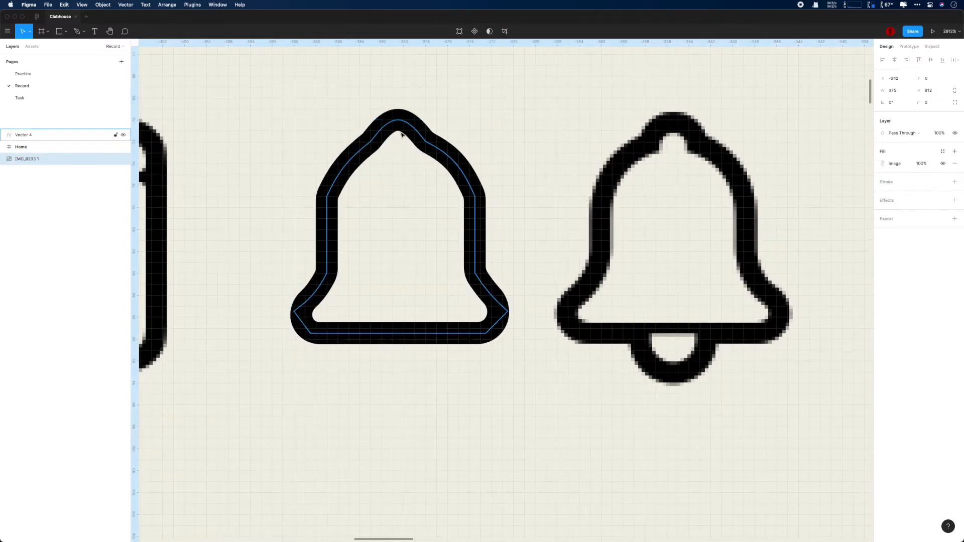
Step: Delete the bell's top segment to open a gap at the top
double_click(399, 126)
left_click_drag(398, 120, 397, 126)
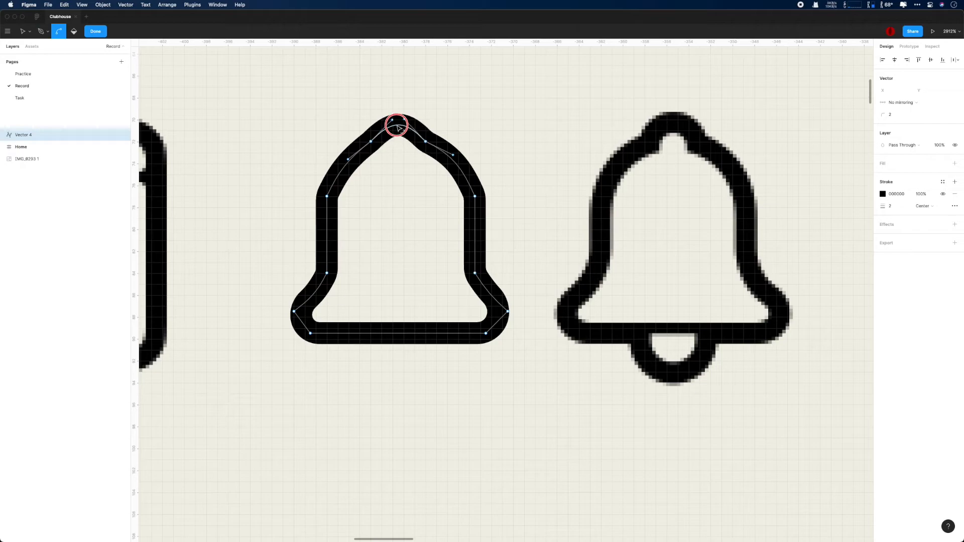
left_click(399, 128)
key("Delete")
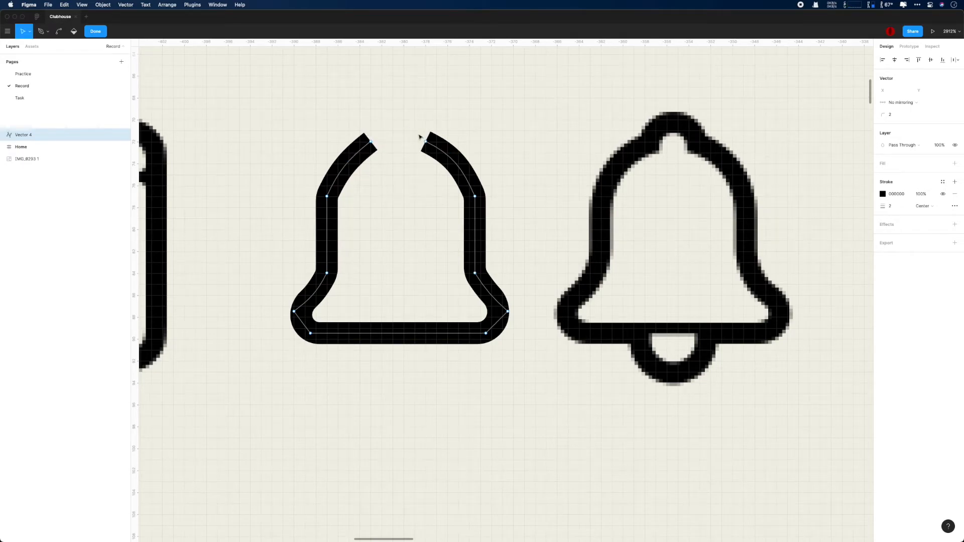
Step: Round the bell's side and bottom corner points to radius 4
left_click_drag(300, 185, 486, 284)
left_click(894, 114)
type("4")
key("Return")
left_click(597, 128, "super")
left_click_drag(541, 338, 290, 301)
left_click(895, 114)
type("4")
key("Return")
left_click(541, 238)
key("Escape")
left_click(539, 212)
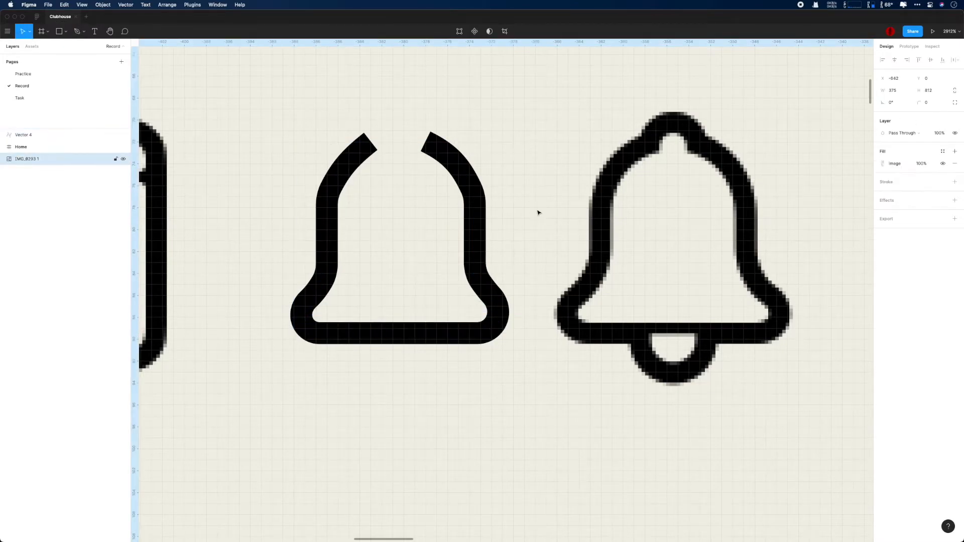
Step: Draw a small circle at the bell's top gap with a 2-weight stroke and no fill
key("o")
left_click_drag(372, 110, 428, 143)
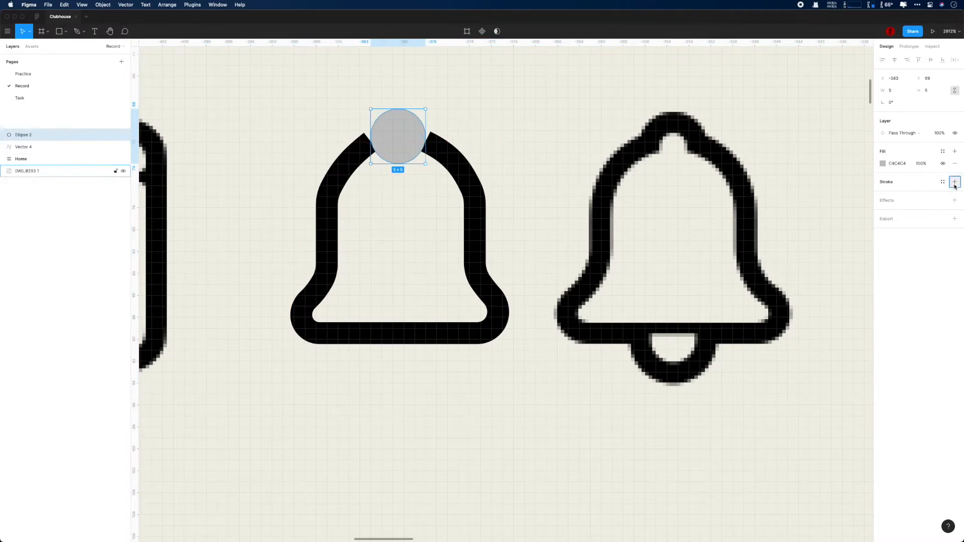
left_click(954, 182)
left_click(955, 164)
left_click(891, 194)
type("2")
key("Return")
Step: Keep the circle's stroke center-aligned, undoing a trial outside stroke and arc cut
left_click(923, 194)
left_click(924, 206)
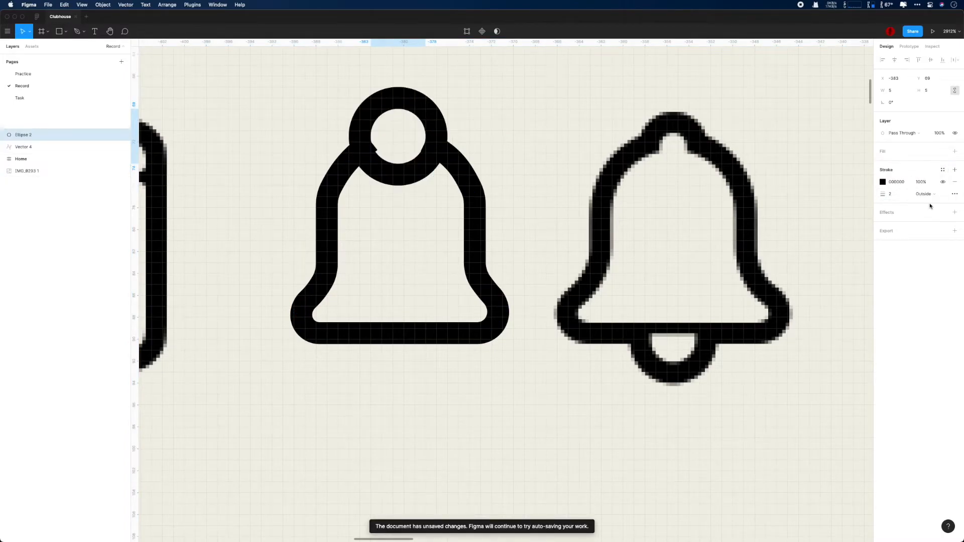
mouse_move(424, 136)
left_mouse_down()
mouse_move(413, 157)
mouse_move(378, 165)
left_mouse_up()
key("super+z")
key("super+z")
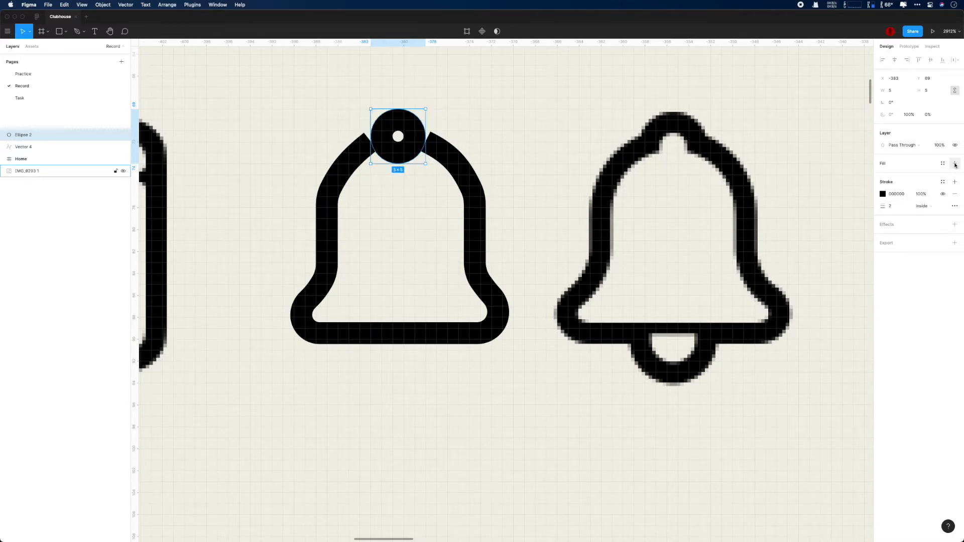
left_click(923, 206)
left_click(923, 195)
Step: Delete the circle's bottom point to leave an arch and flatten it with the bell outline
scroll(439, 173, "up", 3)
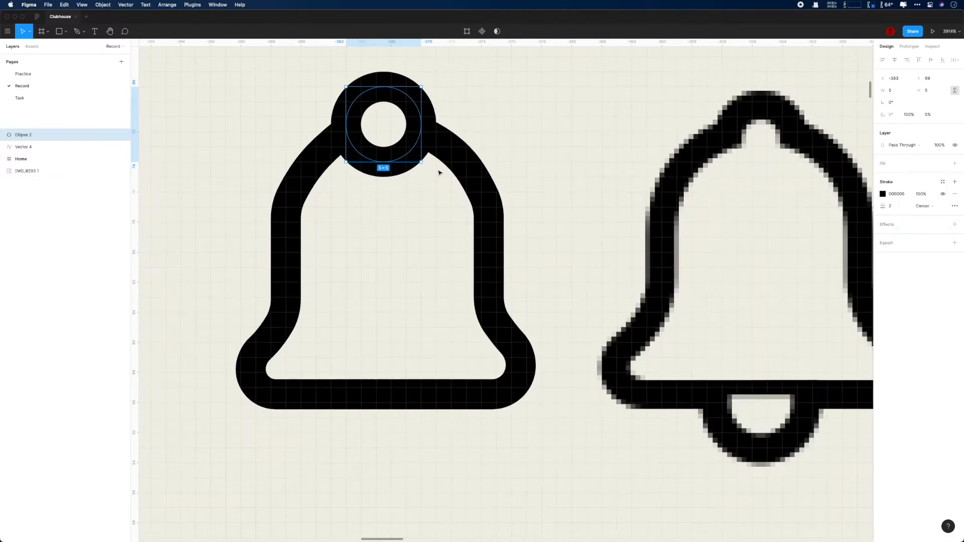
double_click(386, 165)
key("BackSpace")
left_click(347, 124)
scroll(347, 126, "up", 3)
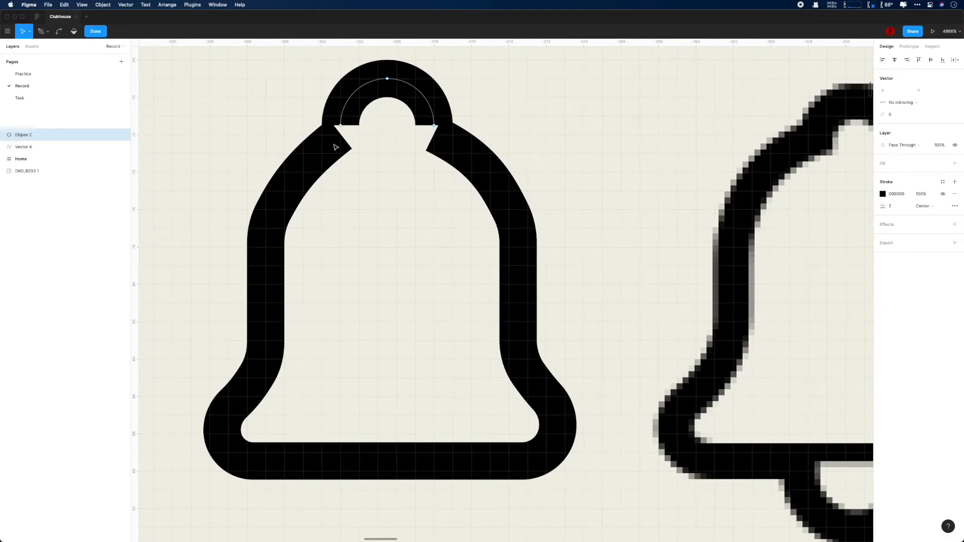
left_click(35, 146, "shift")
key("super+e")
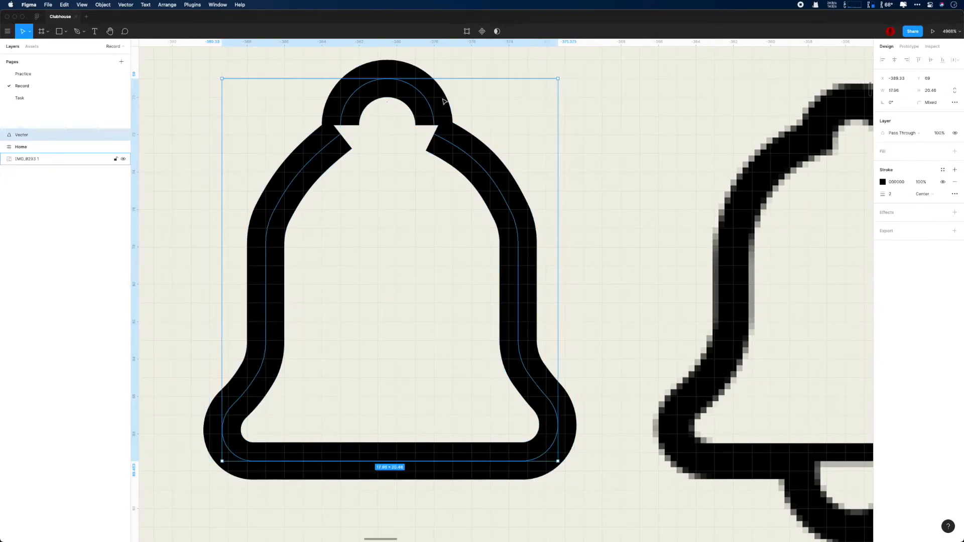
Step: Try joining the arch's left endpoints to the bell, undoing the attempts
key("Return")
left_click_drag(340, 126, 287, 115)
key("super+z")
scroll(383, 129, "up", 5)
key("super+j")
key("super+z")
key("super+shift+z")
key("super+z")
key("Down")
key("Up")
left_click(369, 67)
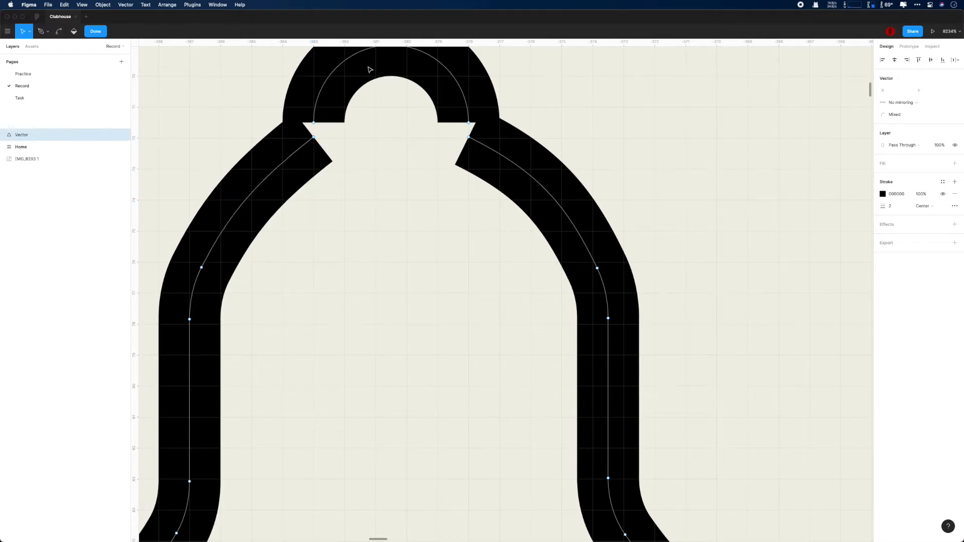
left_click(44, 135)
scroll(491, 131, "up", 2)
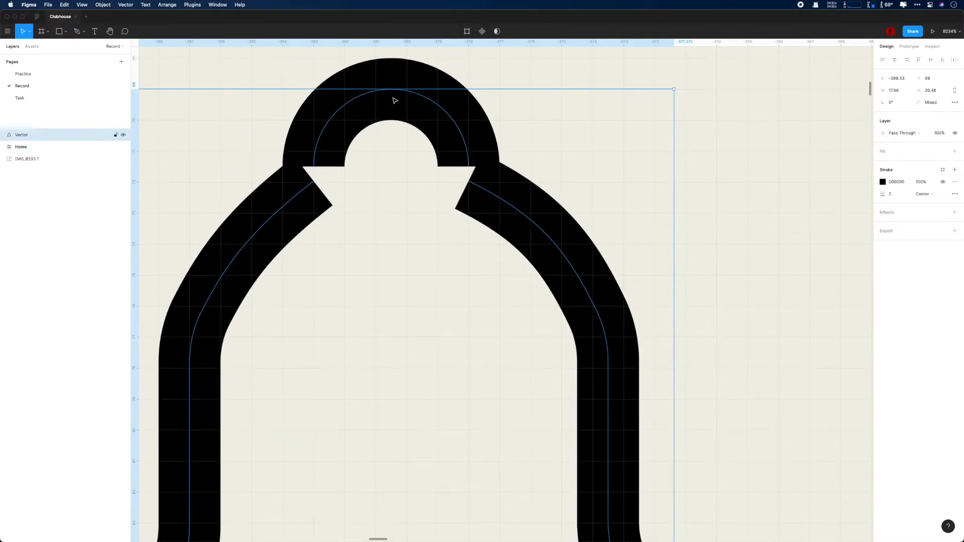
scroll(426, 128, "down", 4)
Step: Fine-tune the top arch's position by nudging its points and end points
double_click(384, 127)
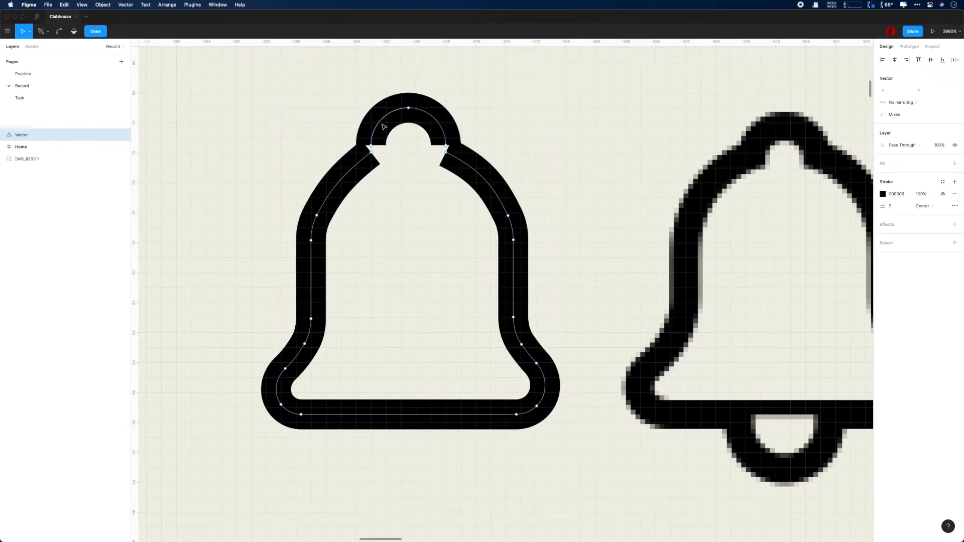
left_click_drag(347, 96, 459, 150)
key("Down")
key("Down")
key("Up")
left_click_drag(372, 161, 373, 162)
left_click(371, 161)
left_click(447, 161, "shift")
key("Down")
key("Up")
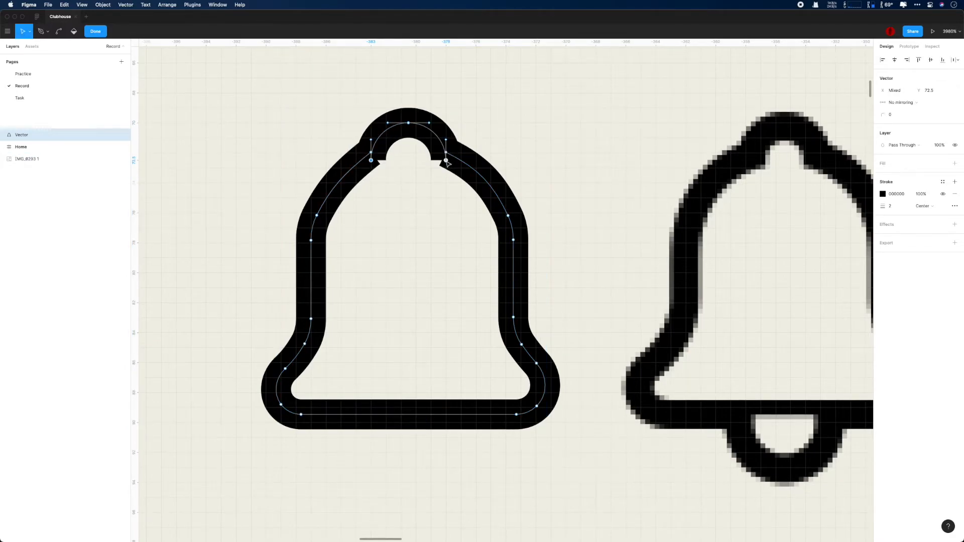
scroll(406, 183, "up", 2)
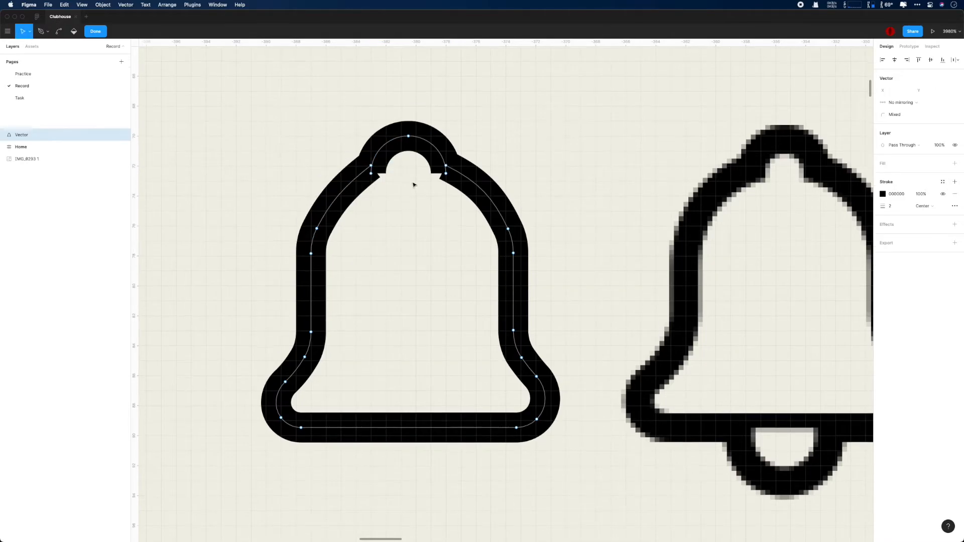
scroll(391, 181, "up", 5)
Step: Drag the arch ends onto the bell's shoulder points to merge them
left_click_drag(321, 166, 296, 197)
left_click(292, 204)
mouse_move(322, 139)
left_mouse_down()
mouse_move(324, 153)
mouse_move(297, 193)
mouse_move(322, 140)
left_mouse_up()
key("super+z")
left_click_drag(584, 166, 584, 139)
left_click(589, 257)
scroll(589, 257, "down", 10)
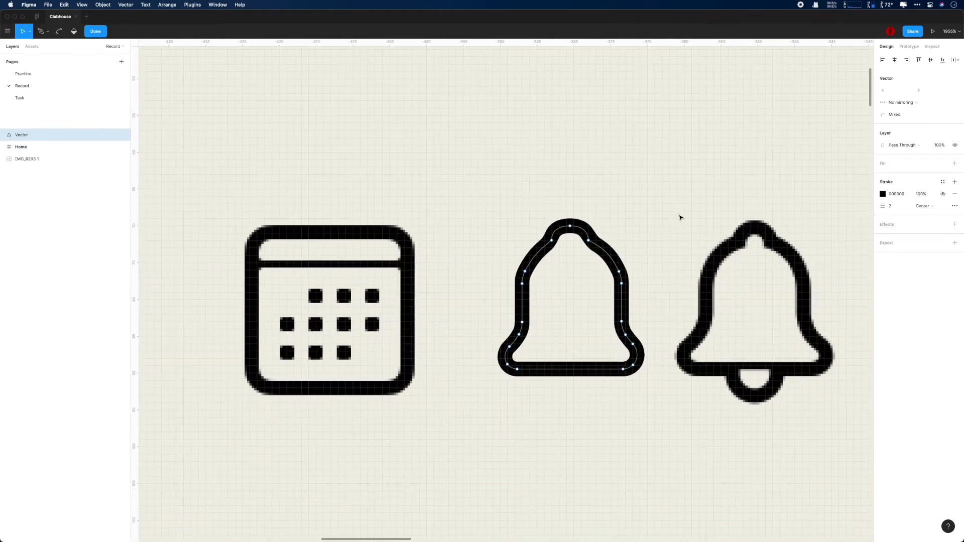
left_click_drag(570, 226, 570, 223)
left_click(604, 226)
scroll(604, 226, "down", 3)
scroll(640, 226, "up", 5)
left_click_drag(641, 226, 574, 206)
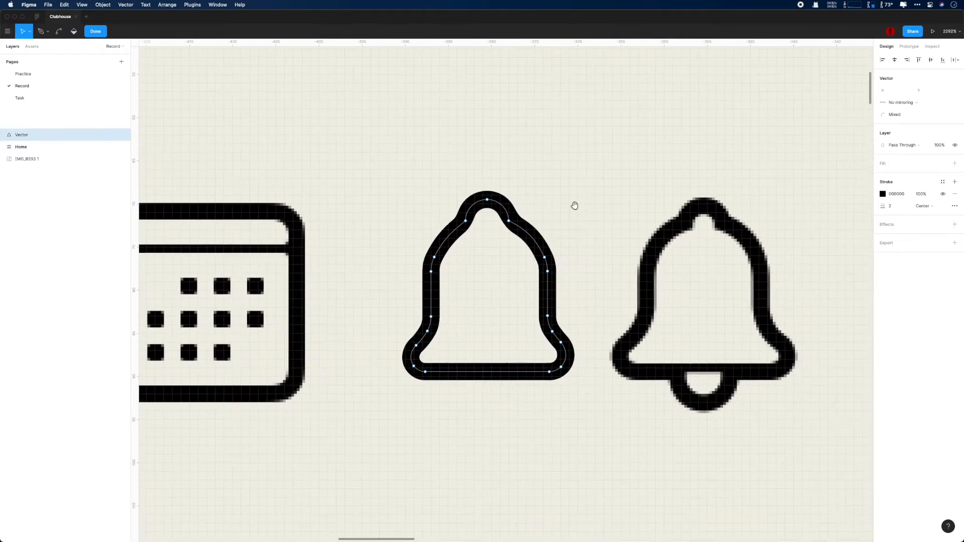
Step: Nudge the left and right neck points to smooth the knob, then exit point editing
key("Right")
key("Right")
key("Left")
left_click(509, 221)
key("Left")
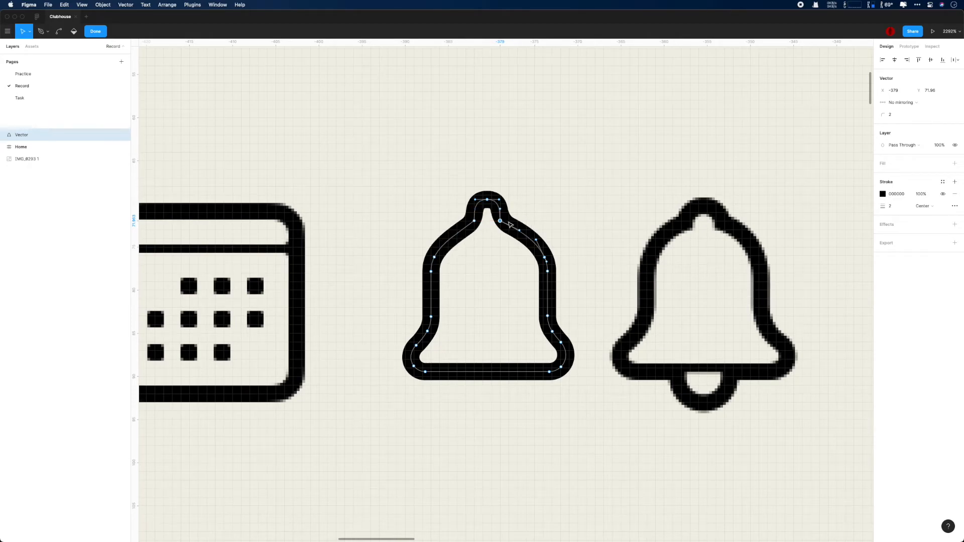
key("Right")
scroll(455, 226, "up", 5)
key("super+z")
key("super+z")
key("super+z")
key("super+z")
scroll(532, 217, "down", 3)
scroll(512, 221, "right", 3)
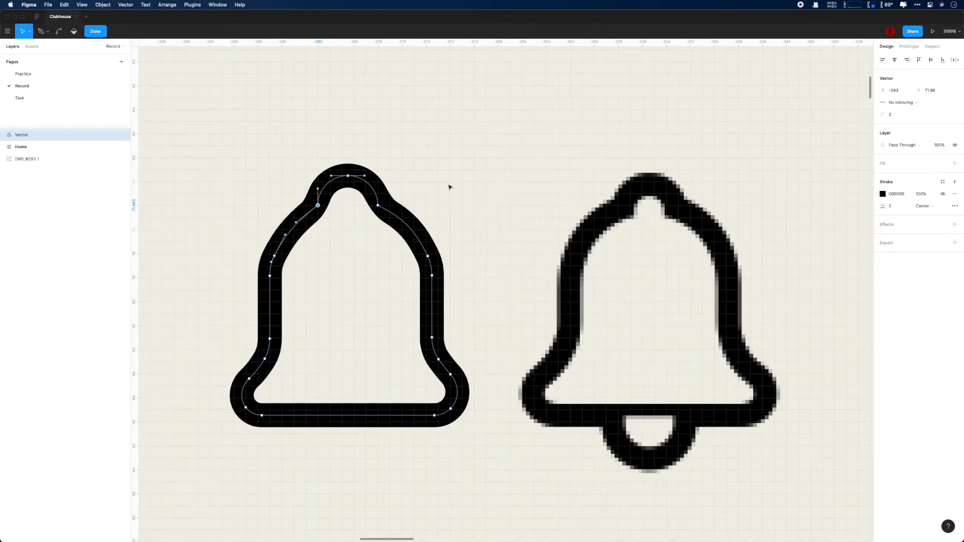
key("Escape")
Step: Draw an ellipse below the bell with no fill and a centered stroke of weight 2
left_click(547, 244)
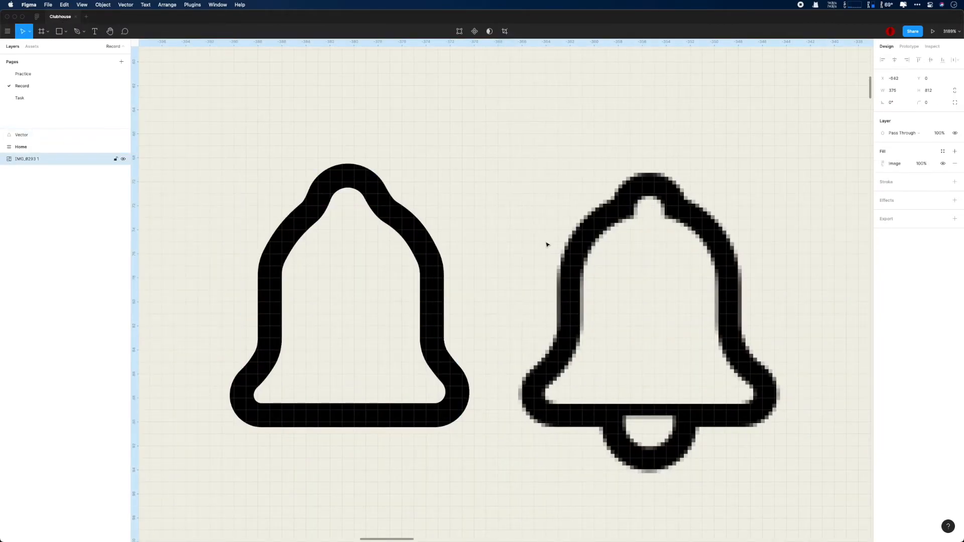
scroll(340, 432, "down", 2)
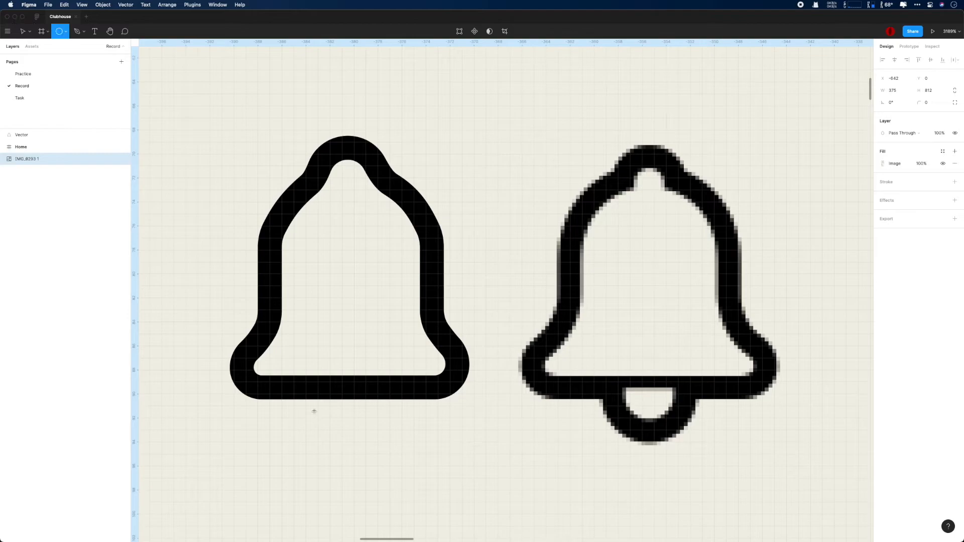
left_click_drag(318, 406, 379, 466)
left_click(955, 182)
left_click(955, 163)
left_click(891, 194)
type("2")
key("Return")
left_click(924, 194)
left_click(925, 183)
Step: Resize the ellipse to 6×7 and nudge it into place under the bell
key("Up")
key("Up")
left_click(892, 90)
type("6")
key("Return")
left_click_drag(355, 454, 356, 467)
key("Up")
key("Up")
key("Left")
key("Right")
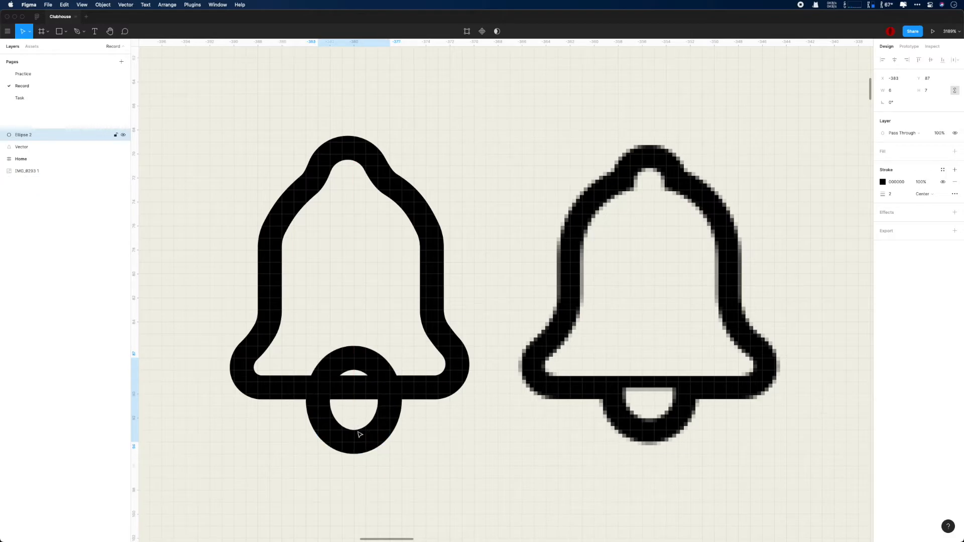
Step: Delete the ellipse's top point to leave a half-ellipse clapper, then reposition and restretch it
scroll(370, 375, "down", 2)
key("Return")
left_click(354, 297)
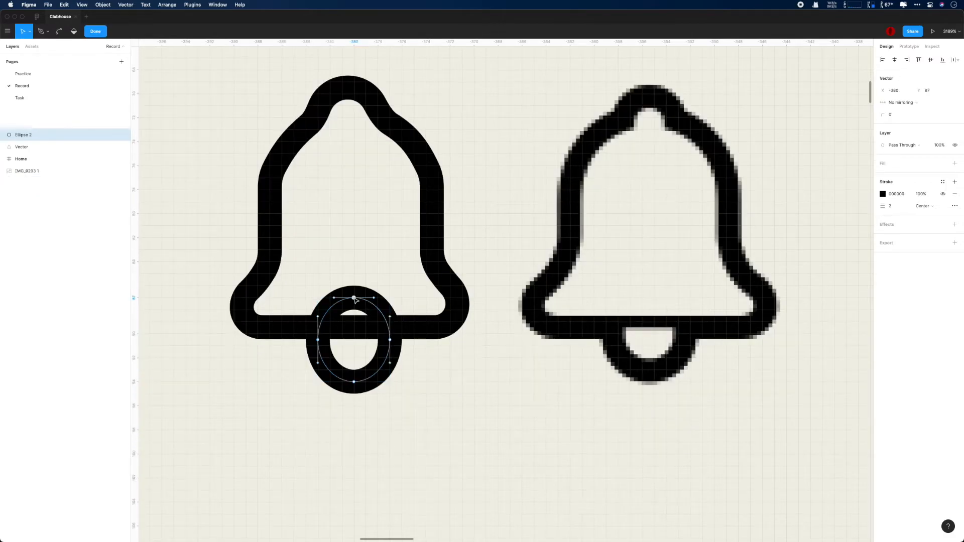
key("Delete")
double_click(513, 410)
left_click(375, 378)
key("Up")
left_click_drag(360, 368, 360, 380)
left_click(496, 418)
scroll(497, 419, "down", 1)
scroll(496, 419, "down", 2)
scroll(522, 423, "up", 2)
scroll(558, 331, "left", 2)
scroll(559, 325, "up", 2)
Step: Level the bell's right shoulder point with the left one and set the corner radius to 0
double_click(508, 178)
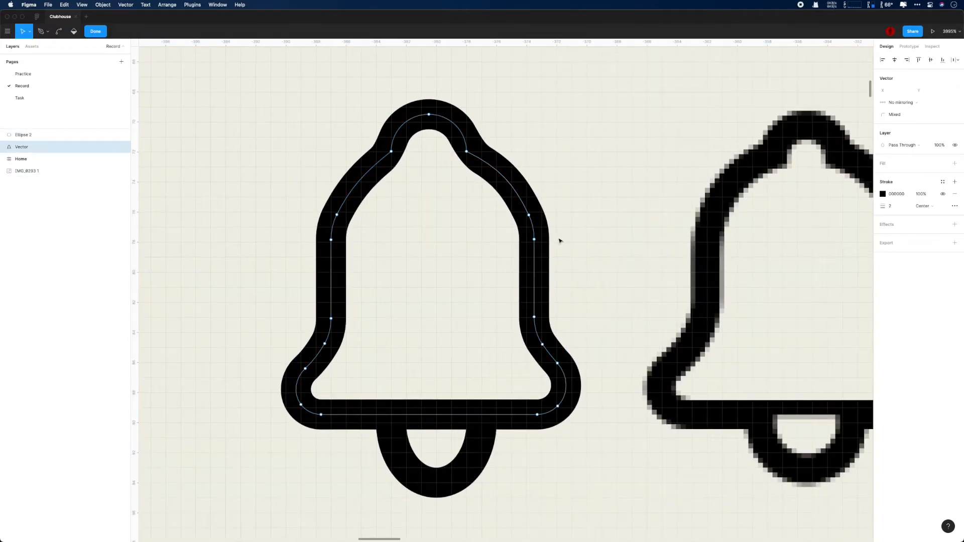
left_click_drag(529, 215, 534, 240)
left_click(595, 217)
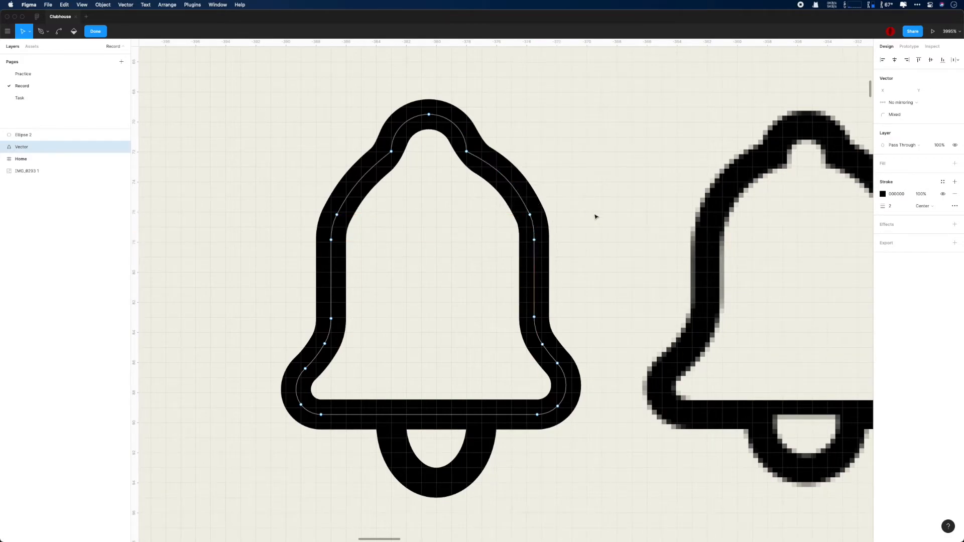
key("super+z")
left_click(897, 115)
type("0")
key("Return")
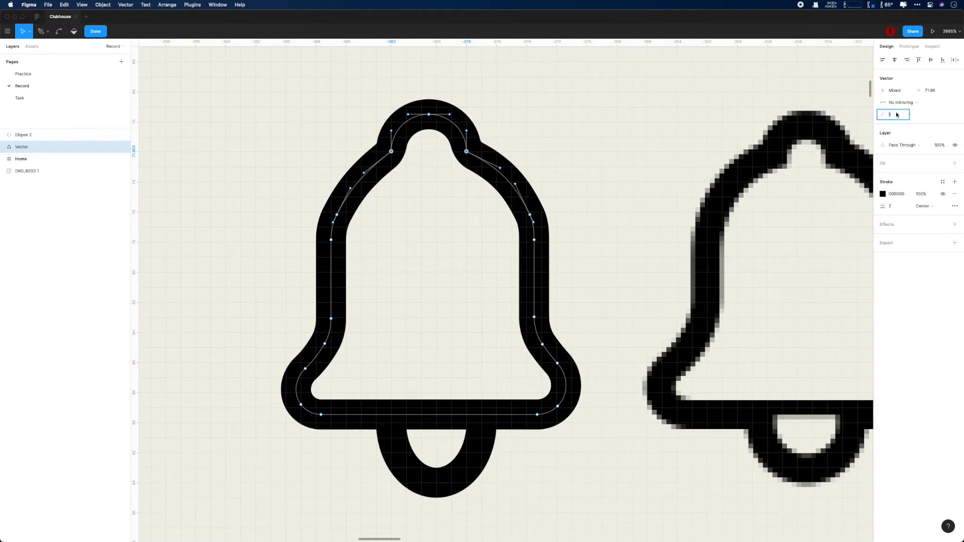
key("Escape")
scroll(663, 168, "down", 5)
Step: Flatten the bell outline and clapper into one vector named icon_bell
left_click(527, 323)
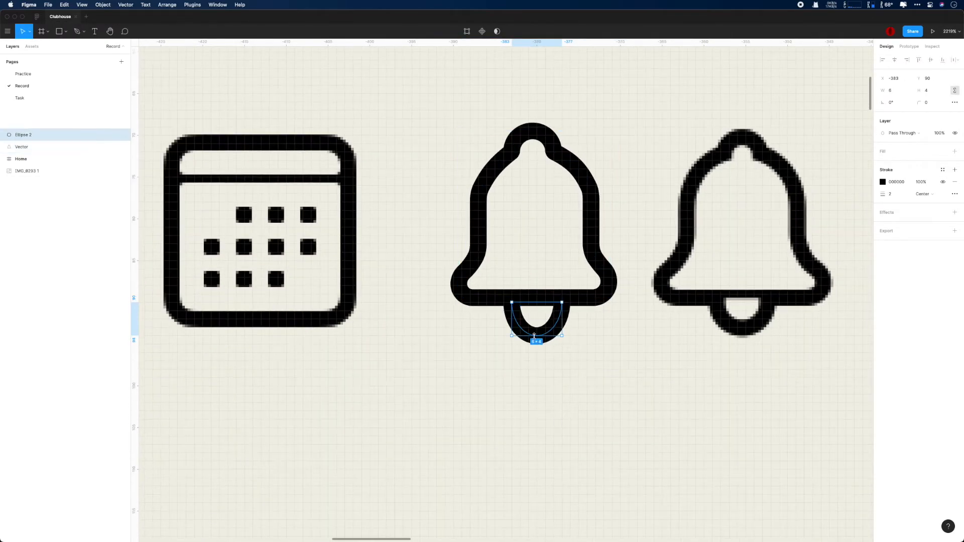
scroll(534, 337, "up", 5)
scroll(536, 329, "down", 5)
left_click(654, 364)
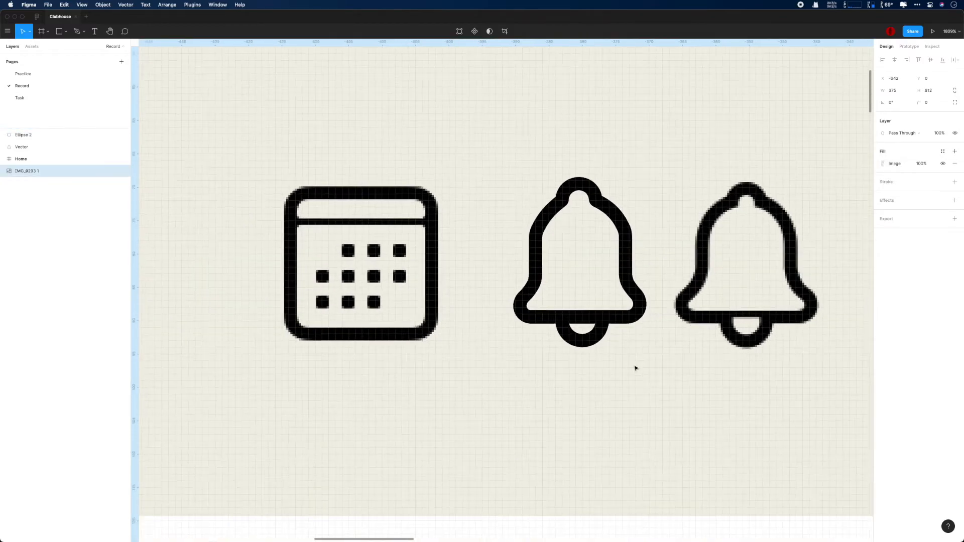
scroll(582, 398, "down", 1)
left_click(31, 147)
left_click(31, 135, "shift")
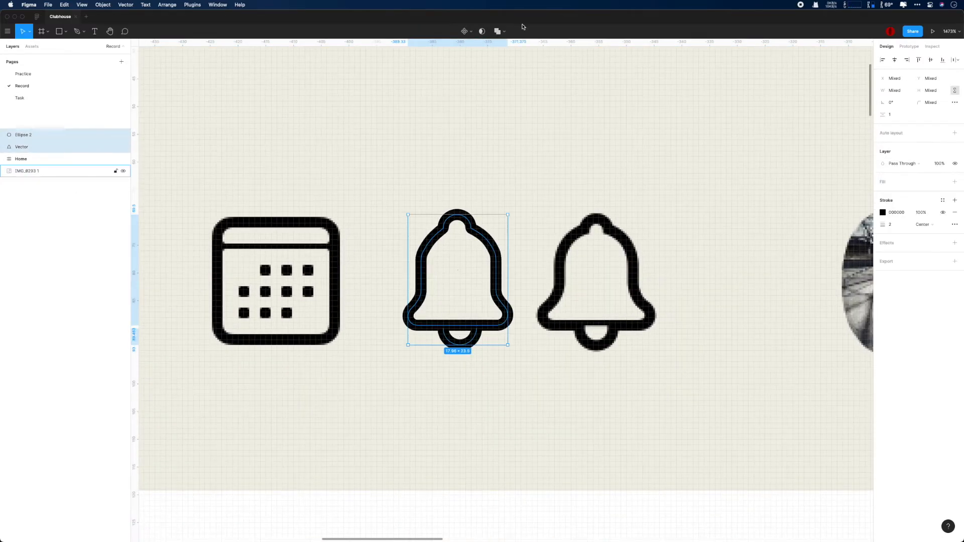
left_click(507, 31)
left_click(507, 91)
double_click(21, 136)
type("icon-bell")
key("Return")
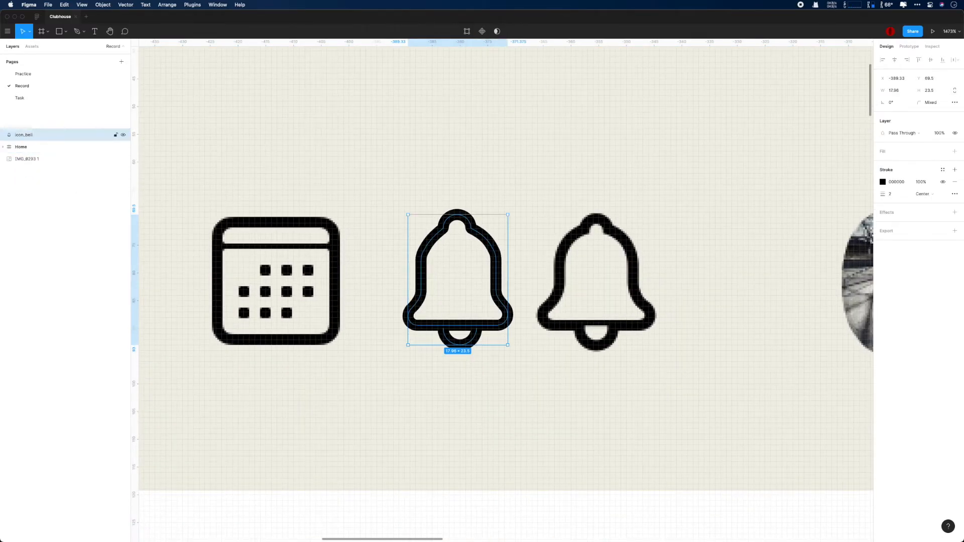
Step: Wrap icon_bell in an auto-layout frame named Bell and place it in the navigation's Right section
key("shift+a")
double_click(30, 137)
type("Bell")
key("Return")
scroll(440, 268, "down", 8)
scroll(442, 270, "down", 2)
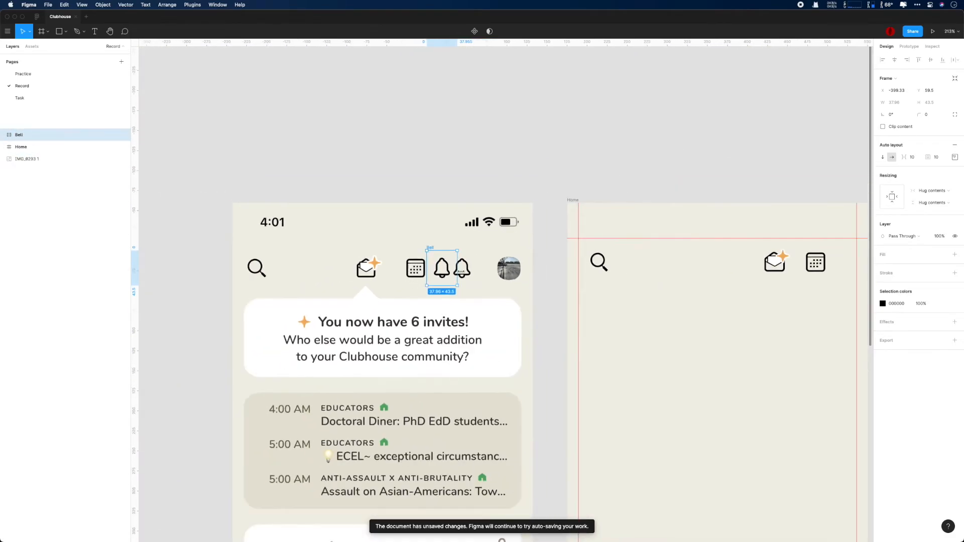
left_click_drag(443, 271, 826, 268)
left_click_drag(40, 148, 45, 174)
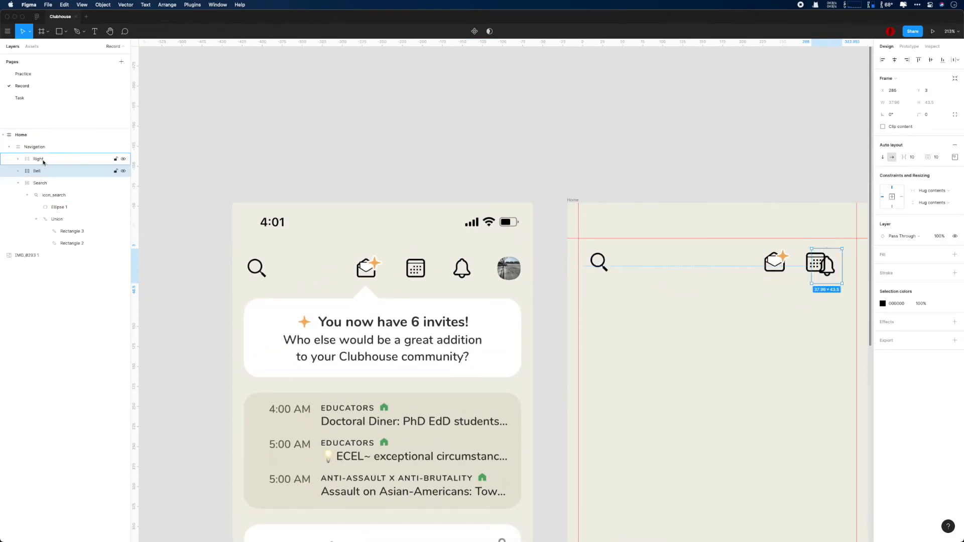
Step: Give the Bell frame 0 right padding and a height of 40, keeping packed spacing
scroll(502, 291, "right", 6)
scroll(502, 291, "down", 1)
left_click(954, 142)
left_click(951, 173)
type("0")
key("Return")
left_click(921, 207)
left_click(922, 217)
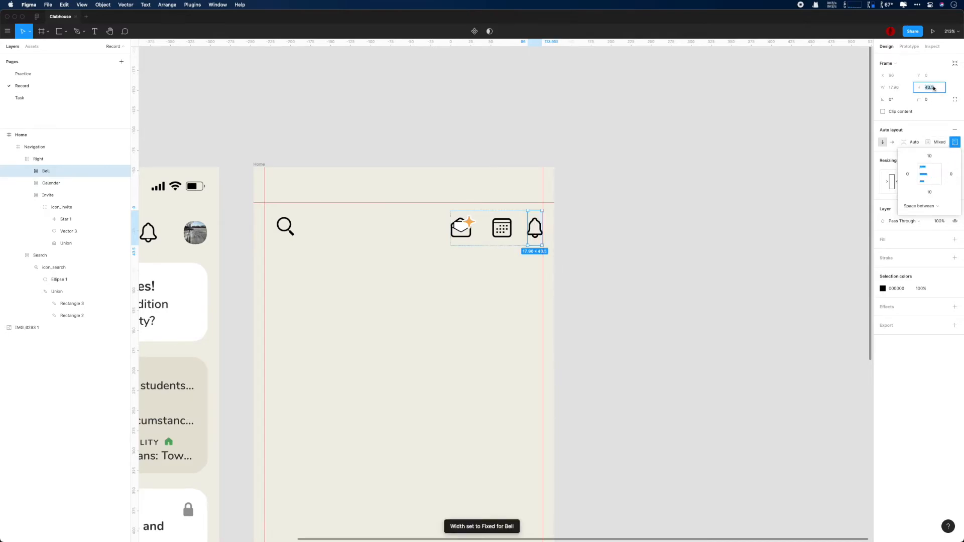
type("40")
key("Return")
left_click(921, 206)
left_click(930, 199)
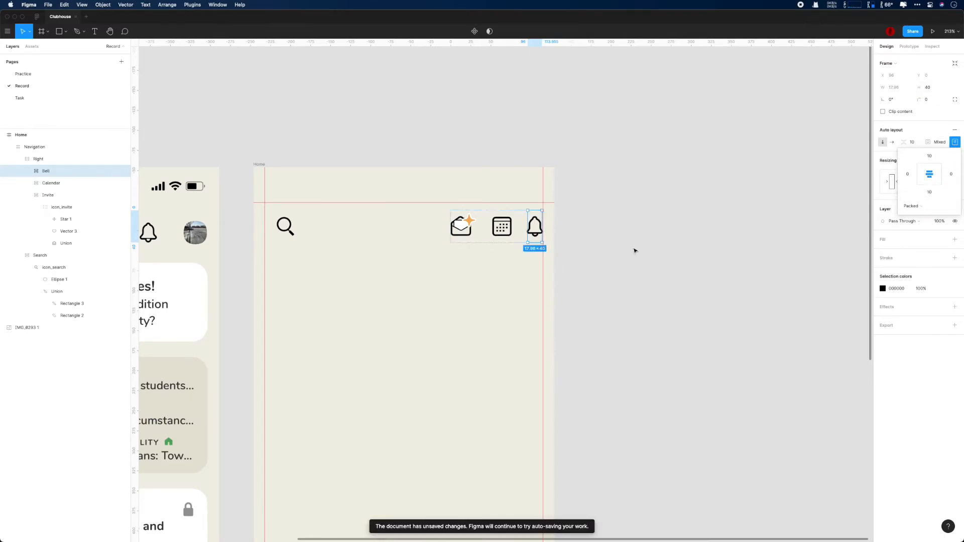
scroll(617, 246, "down", 5)
left_click(674, 261)
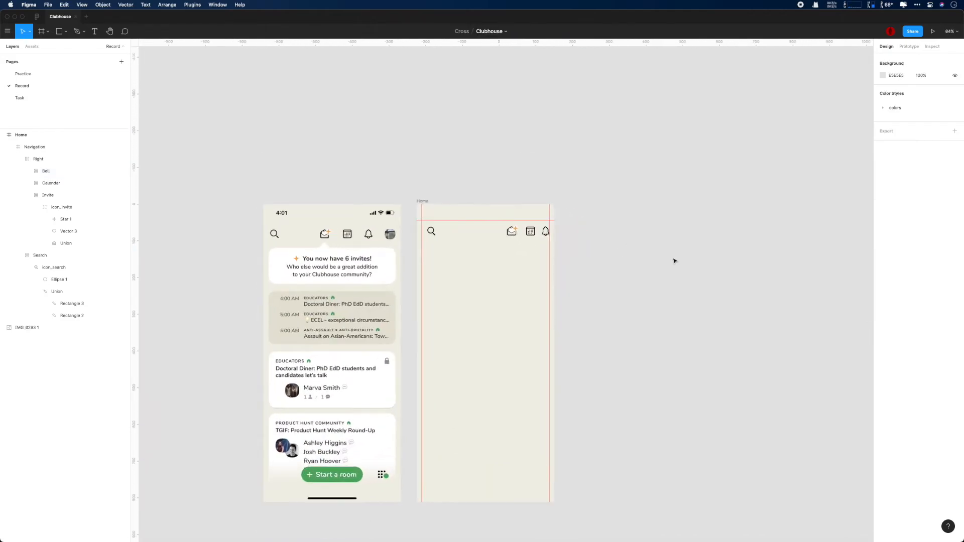
scroll(674, 261, "up", 3)
Step: Select icon_bell and pull the Bell frame out of the Home screen for closer editing
left_click(504, 225)
left_click(69, 172)
scroll(472, 279, "up", 5)
left_click_drag(300, 280, 542, 304)
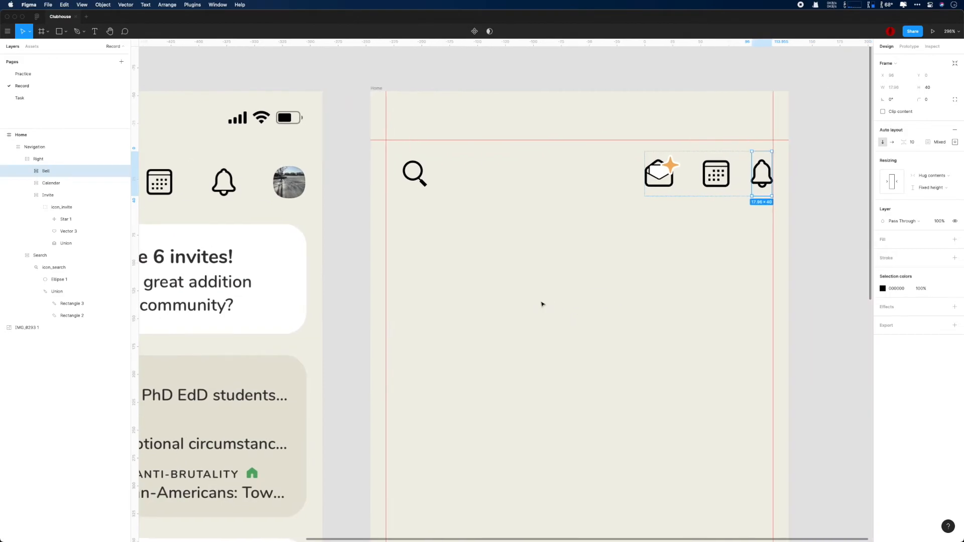
key("Return")
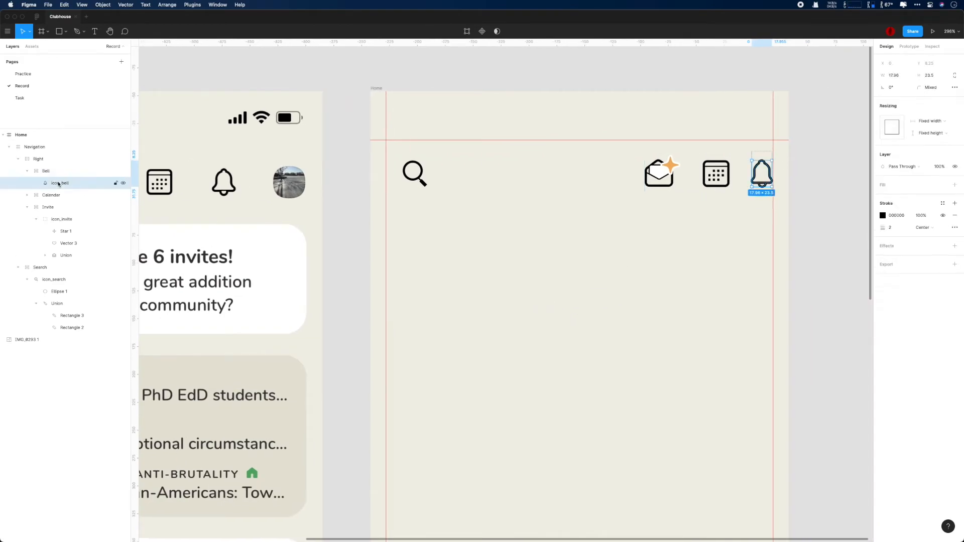
left_click_drag(46, 171, 20, 133)
key("shift+2")
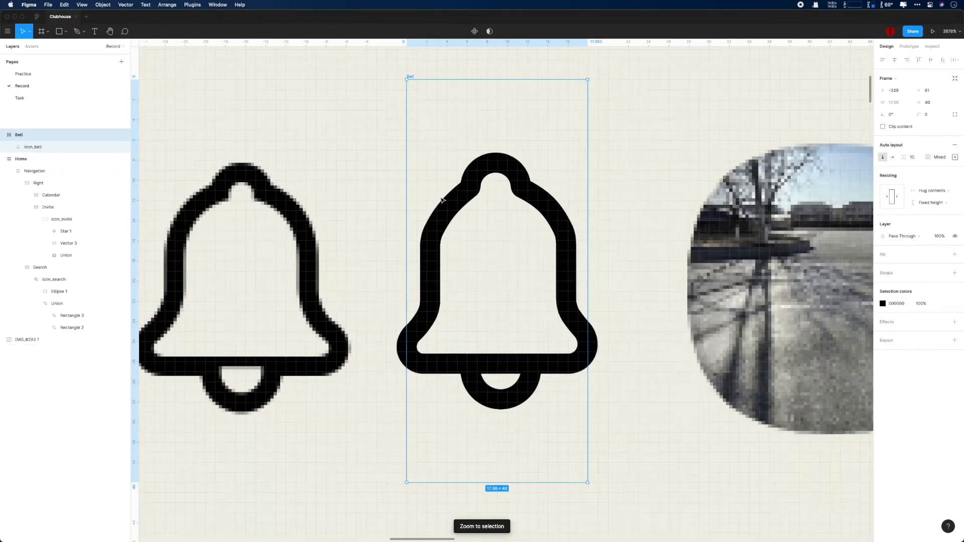
Step: Set icon_bell's width to 20, re-nest it in Bell, and move Bell above Calendar in the navigation
left_click(552, 305)
left_click(899, 75)
type("20")
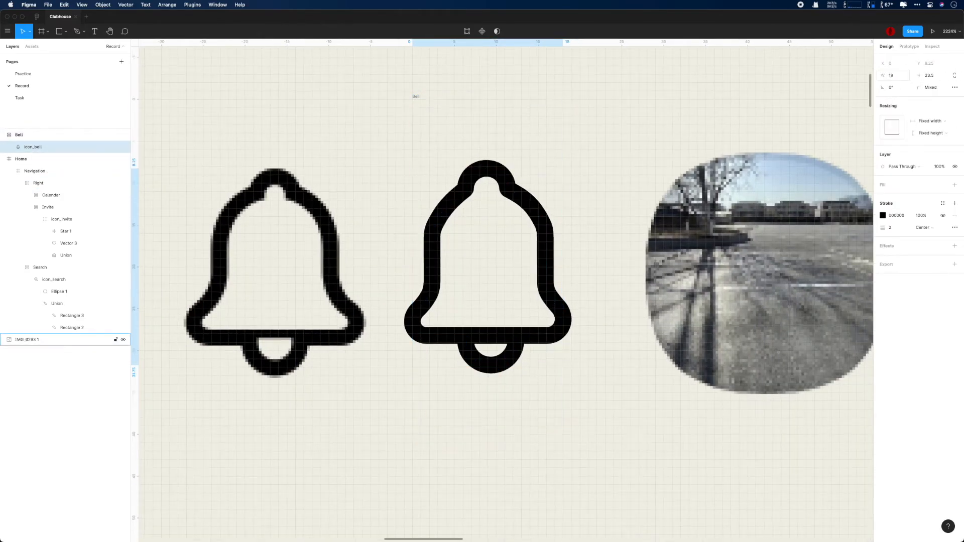
key("Return")
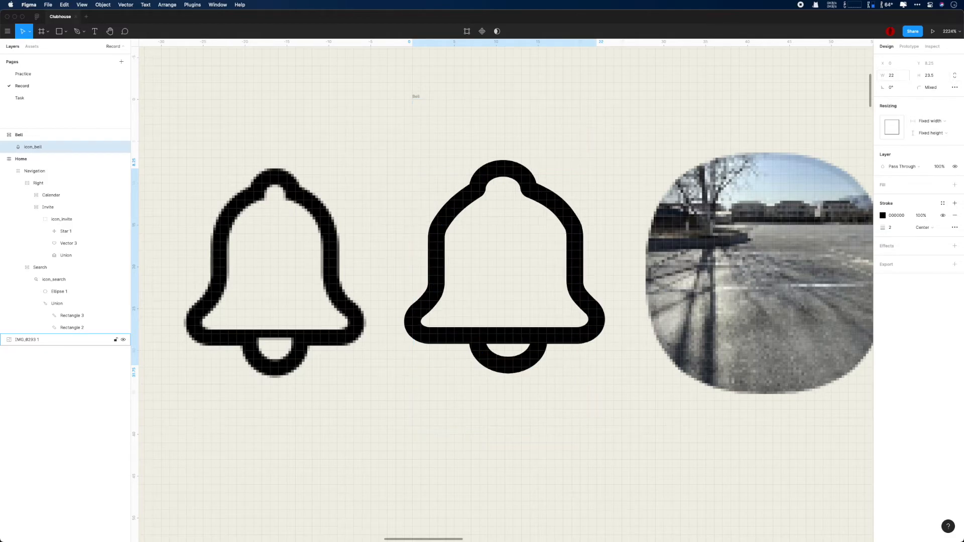
left_click_drag(578, 213, 360, 218)
left_click_drag(30, 139, 27, 151)
left_click_drag(29, 147, 30, 140)
left_click_drag(24, 136, 44, 188)
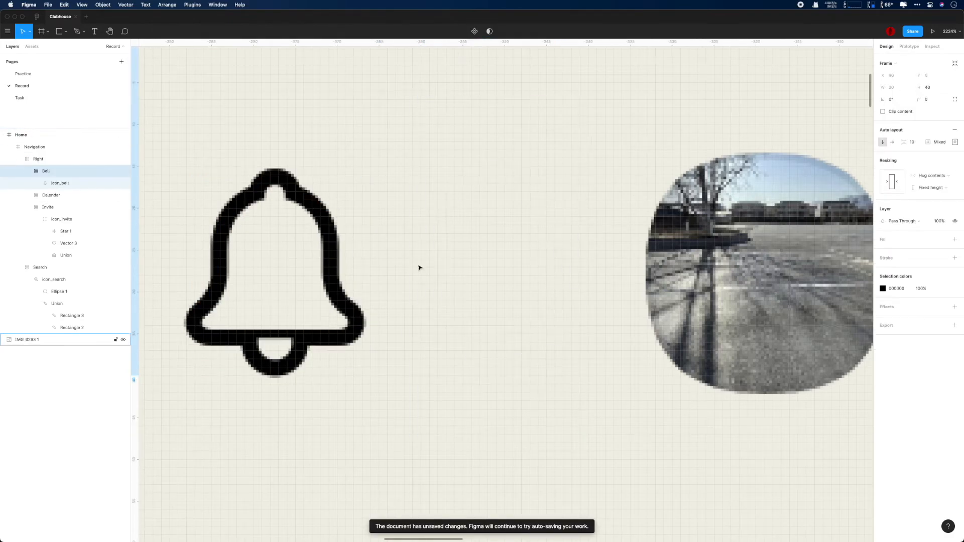
key("shift+1")
Step: Set the Bell frame's left and right padding to 2 each
key("shift+2")
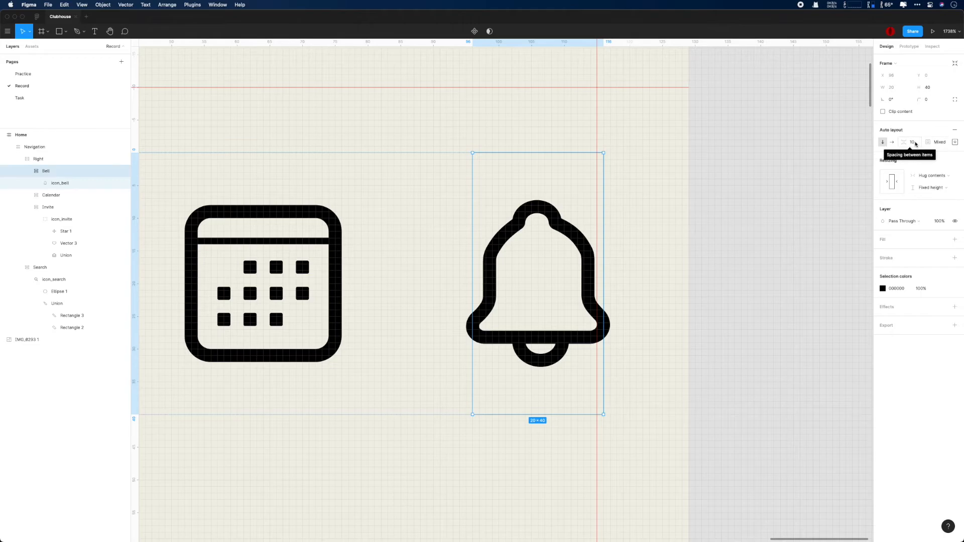
left_click(329, 245)
left_click(548, 226)
left_click(955, 145)
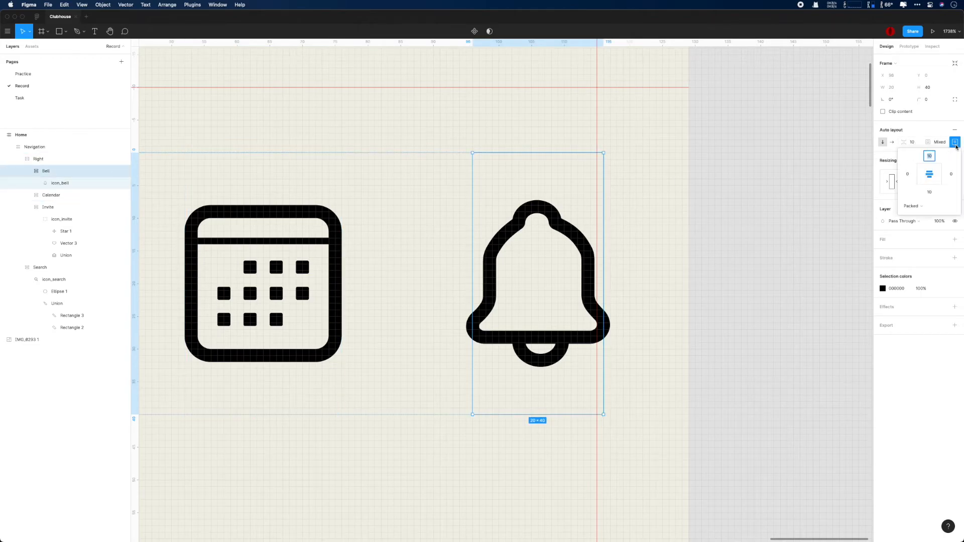
left_click(956, 145)
left_click(955, 144)
key("Tab")
type("2")
key("Tab")
type("2")
key("Return")
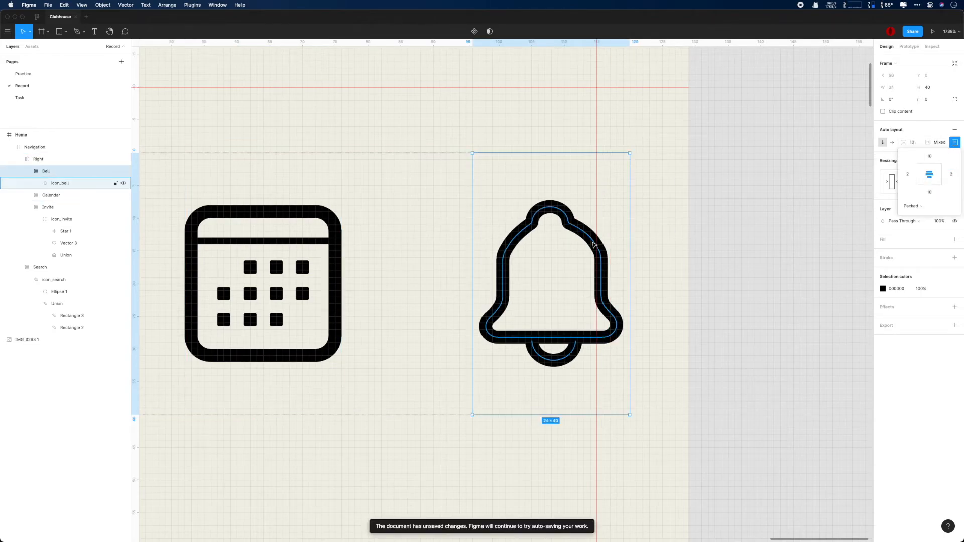
Step: Collapse the Right layer in the layers panel and review the Right section
left_click(737, 257)
scroll(738, 259, "down", 10)
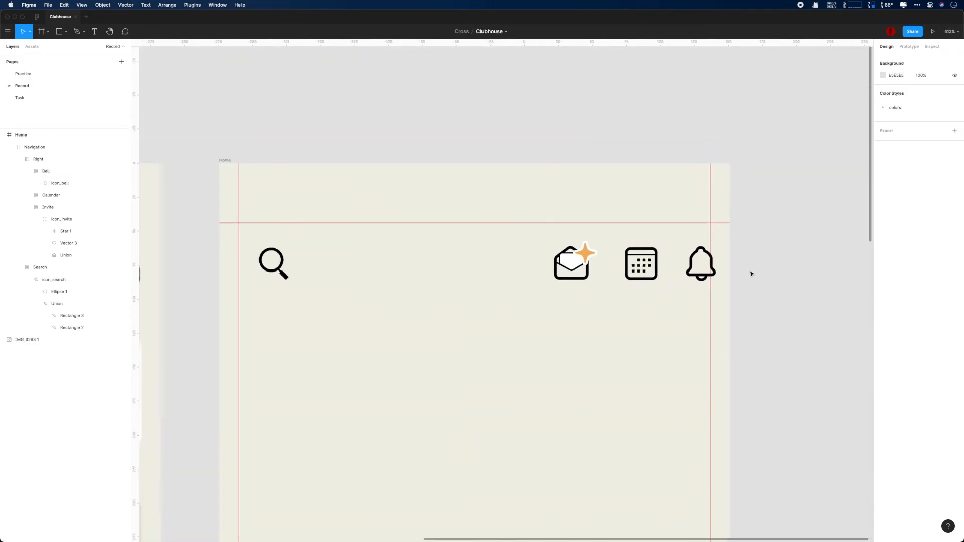
scroll(752, 273, "right", 3)
left_click(20, 159)
left_click(37, 158)
left_click_drag(511, 246, 507, 248)
scroll(657, 246, "down", 5)
left_click(677, 249)
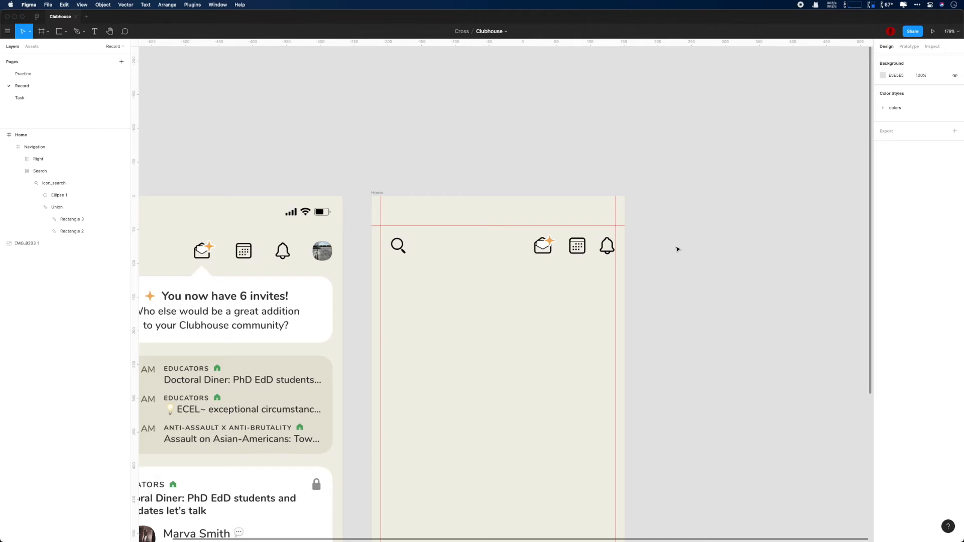
scroll(402, 251, "down", 2)
scroll(398, 250, "up", 4)
Step: Select the Search frame and set its horizontal padding to 0
left_click(79, 170)
left_click(83, 161)
left_click(80, 147)
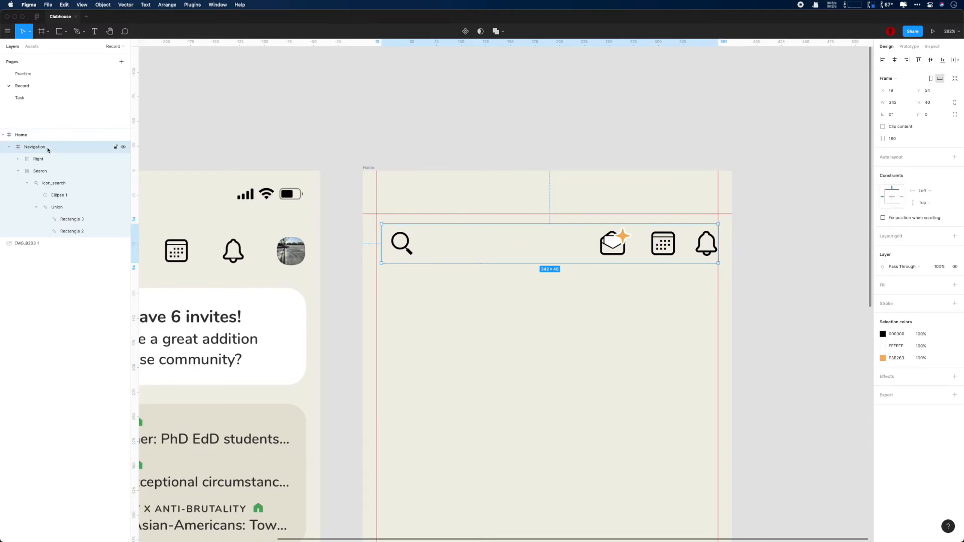
left_click(71, 159)
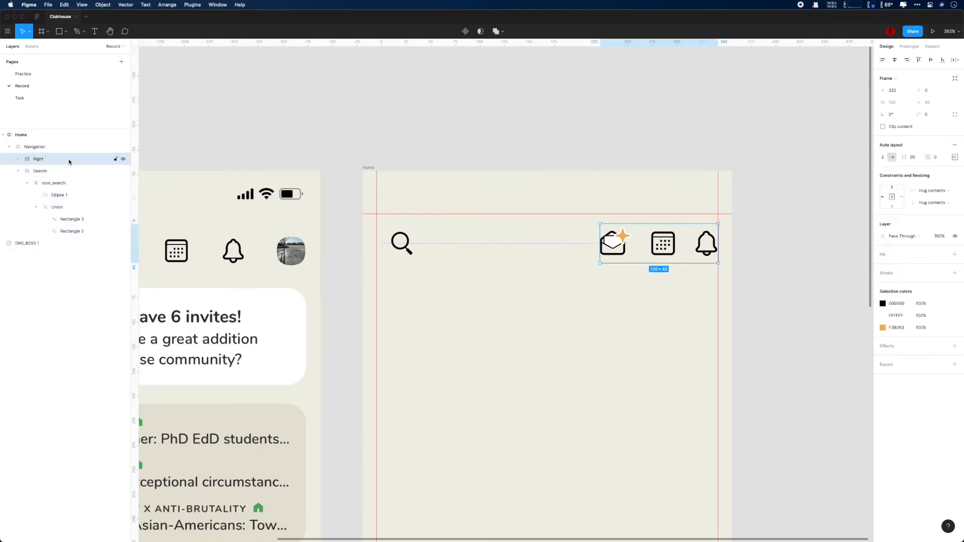
left_click(75, 170)
scroll(442, 282, "down", 3)
scroll(443, 282, "down", 1)
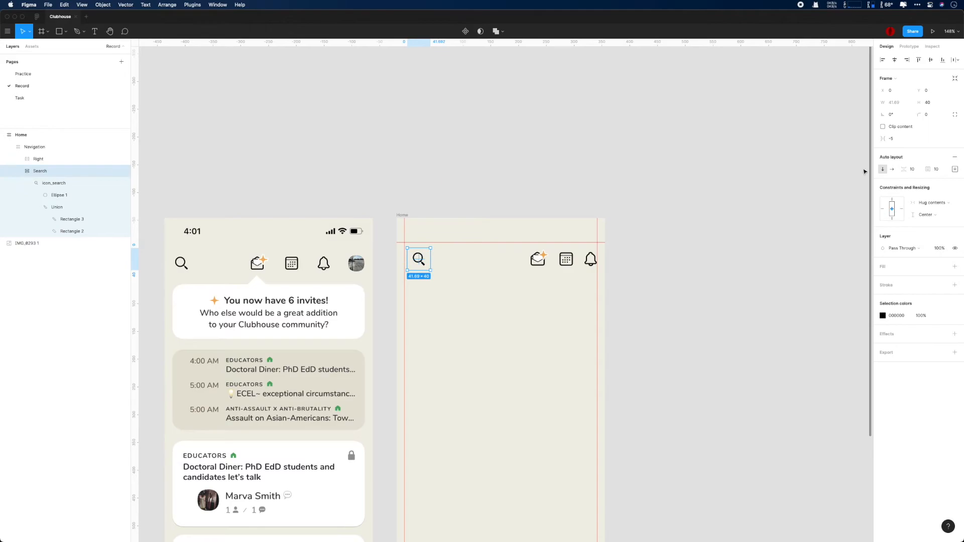
type("0")
key("Return")
left_click(954, 169)
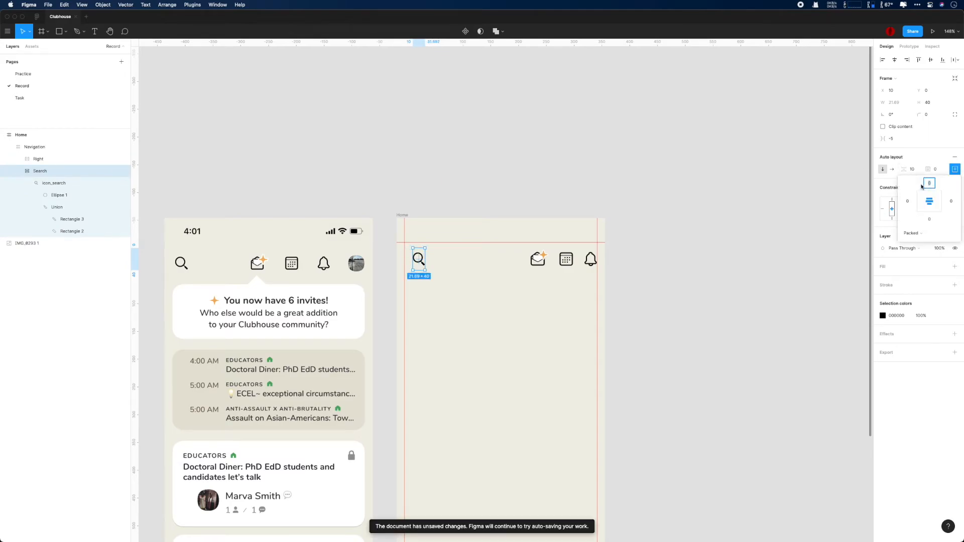
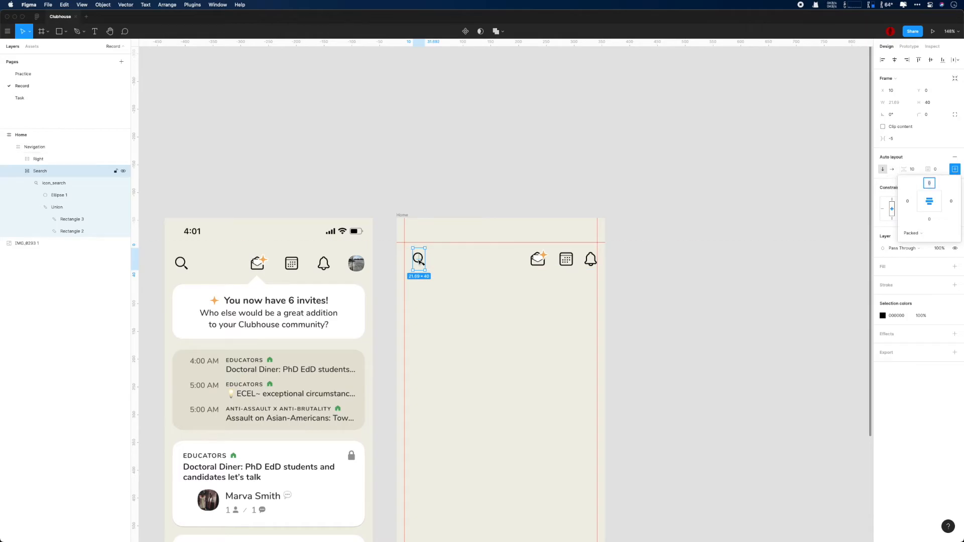
Step: Select the Bell frame in the right-hand icon group and show its individual padding values
scroll(419, 258, "up", 5)
left_click(36, 159)
left_click(21, 158)
left_click(46, 171)
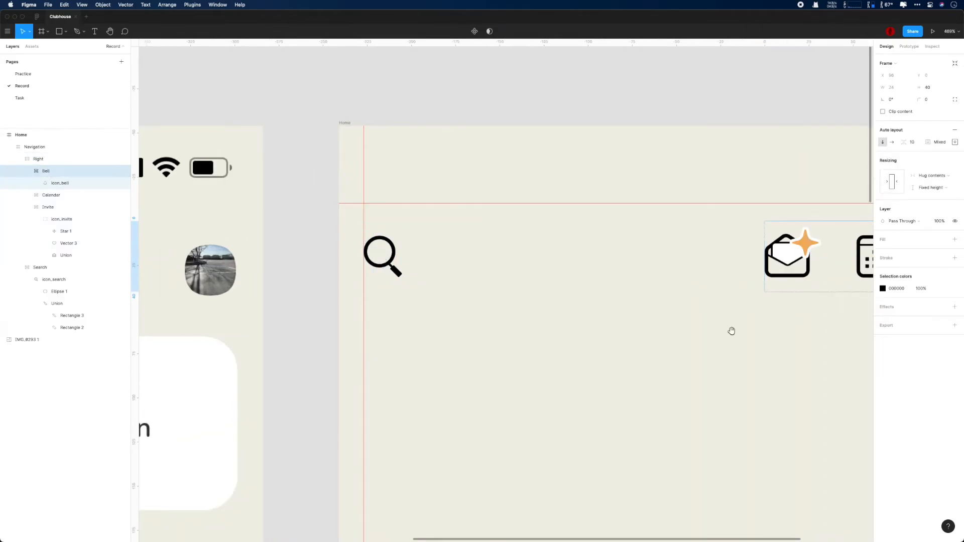
scroll(710, 330, "right", 9)
left_click(955, 142)
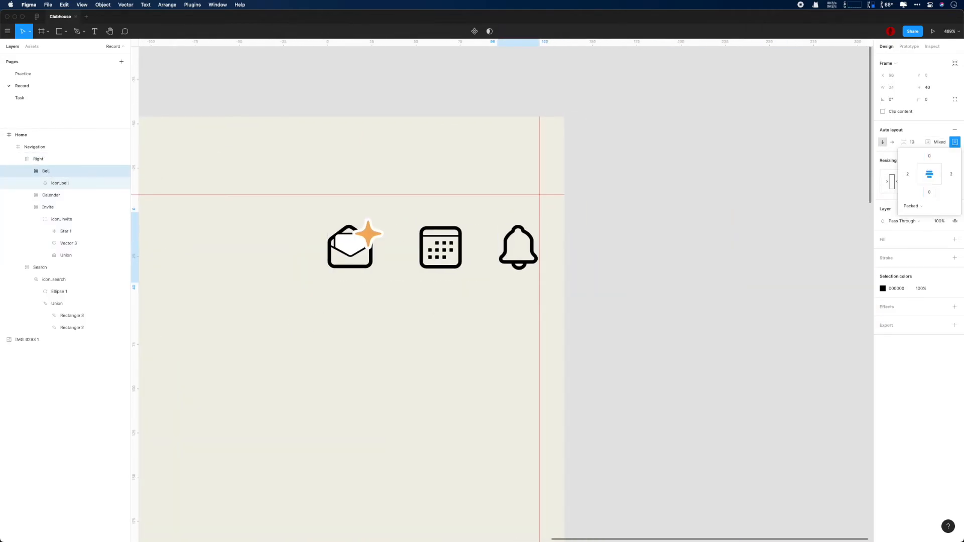
Step: Set the Calendar frame's top and bottom padding to 0
left_click(448, 253)
left_click(955, 142)
type("0")
left_click(930, 195)
type("0")
key("Return")
Step: Set the Bell frame's left and right padding to 1
left_click(532, 245, "super")
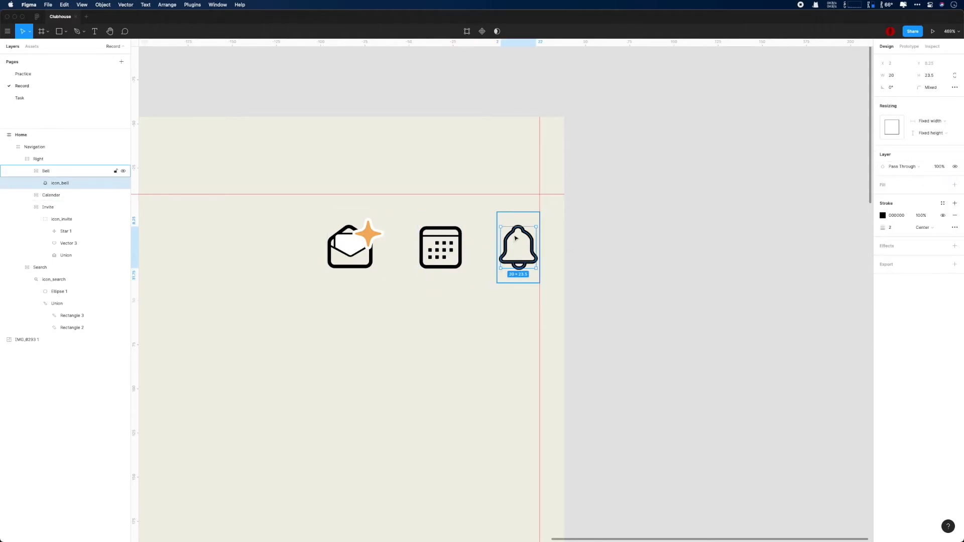
left_click(515, 239)
left_click(955, 142)
left_click(908, 174)
type("1")
left_click(952, 176)
type("1")
key("Return")
Step: Set the Invite frame's top padding to 0 and bottom padding to 3
left_click(352, 254)
left_click(956, 142)
type("0")
left_click(929, 156)
type("0")
left_click(929, 192)
type("5")
key("Return")
left_click(930, 192)
type("3")
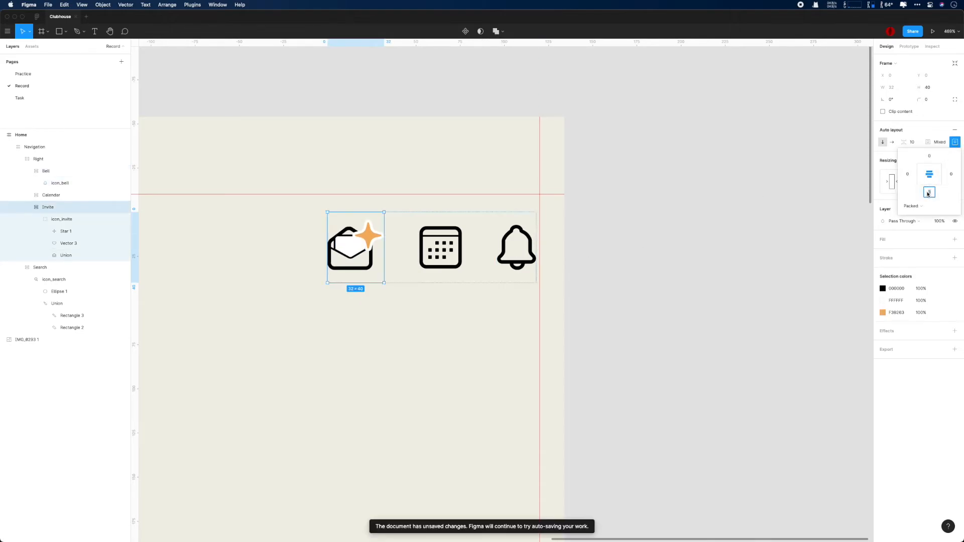
left_click(665, 245)
Step: Zoom to the avatar photo and draw a closed four-point diamond path with the Pen tool
scroll(640, 261, "down", 5)
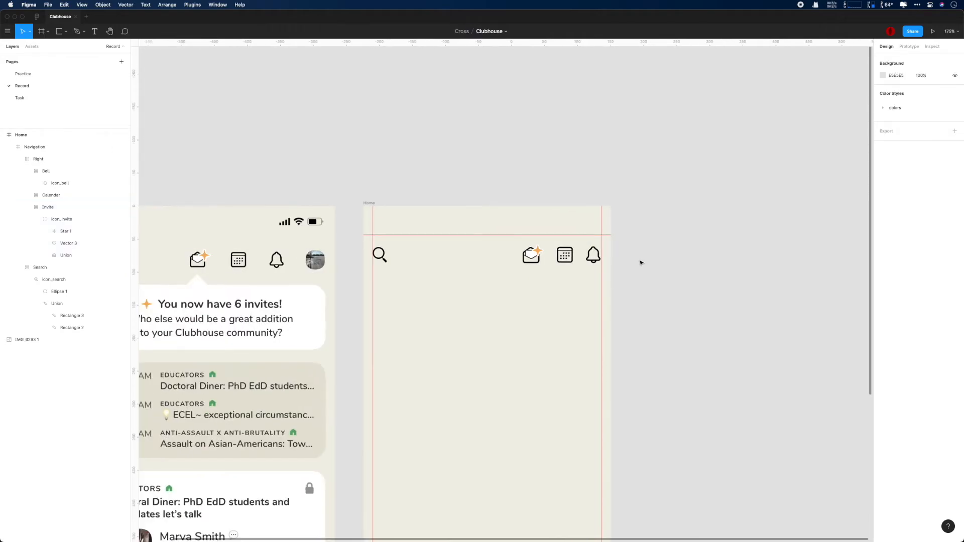
left_click_drag(675, 266, 861, 262)
scroll(503, 258, "up", 10)
scroll(501, 301, "up", 3)
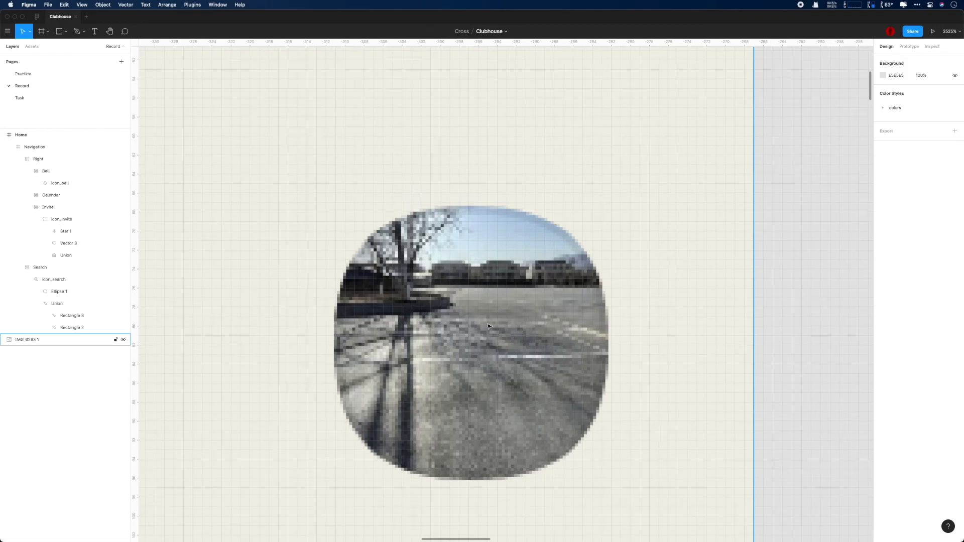
key("p")
left_click(335, 345)
left_click(468, 207)
left_click(608, 345)
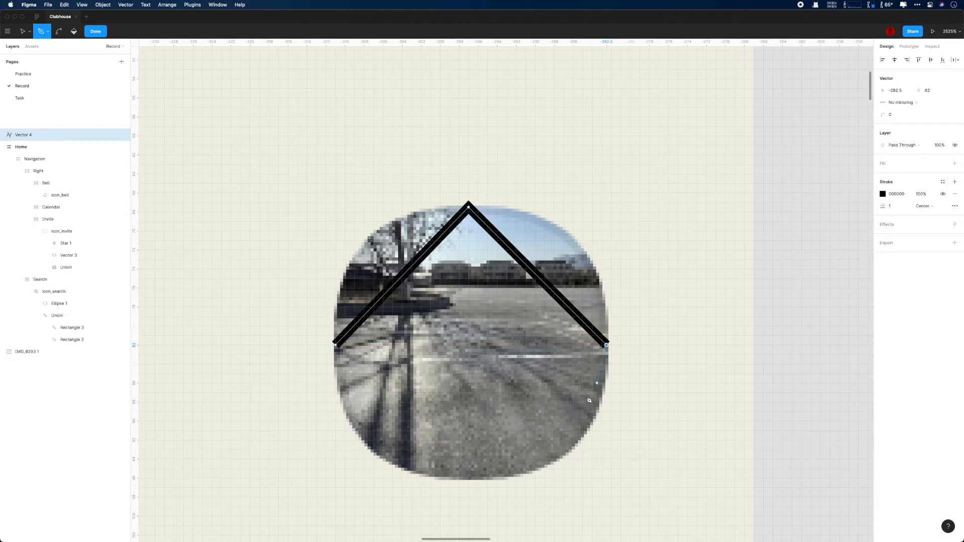
left_click(470, 479)
left_click(336, 345)
Step: Bend all four sides of the diamond outward into curves
scroll(505, 342, "up", 3)
left_click_drag(541, 235, 597, 185)
left_click_drag(354, 246, 324, 178)
left_click_drag(355, 446, 306, 497)
left_click_drag(570, 427, 621, 464)
scroll(621, 400, "down", 2)
left_click_drag(354, 214, 352, 214)
left_click_drag(605, 219, 612, 222)
Step: Remove the shape's stroke and bend the upper curves out to the photo's edge
left_click(955, 194)
scroll(746, 269, "up", 5)
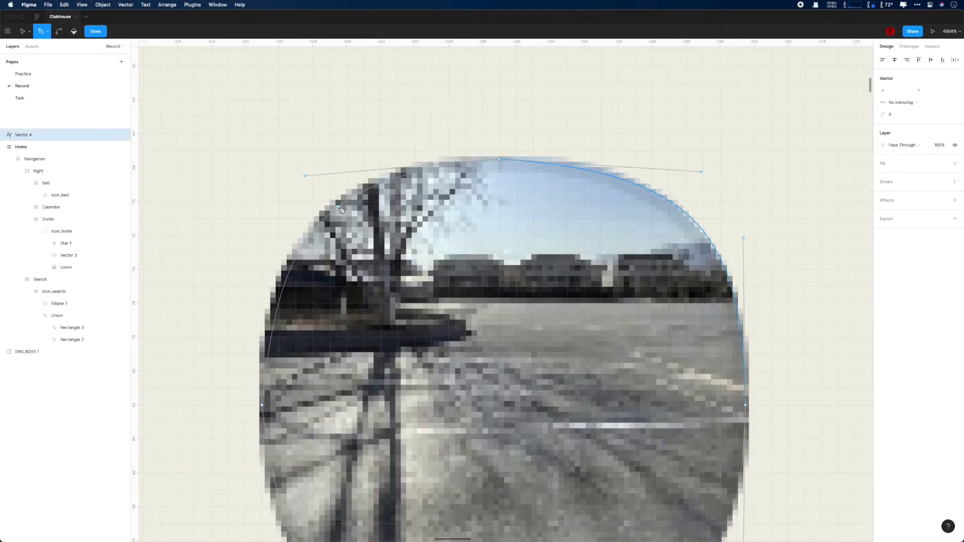
left_click_drag(355, 218, 301, 219)
left_click_drag(659, 195, 677, 197)
left_click(360, 183)
left_click_drag(333, 204, 329, 200)
left_click_drag(712, 163, 713, 159)
scroll(712, 160, "down", 2)
left_click_drag(270, 144, 261, 145)
Step: Make the left point's handles vertical and line the left point up with the right point
left_click_drag(285, 500, 262, 501)
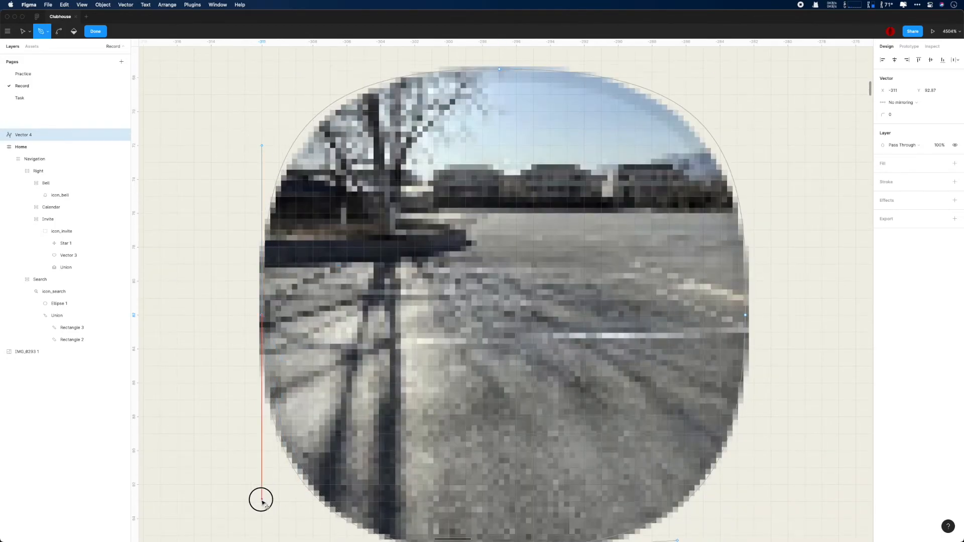
left_click(261, 316)
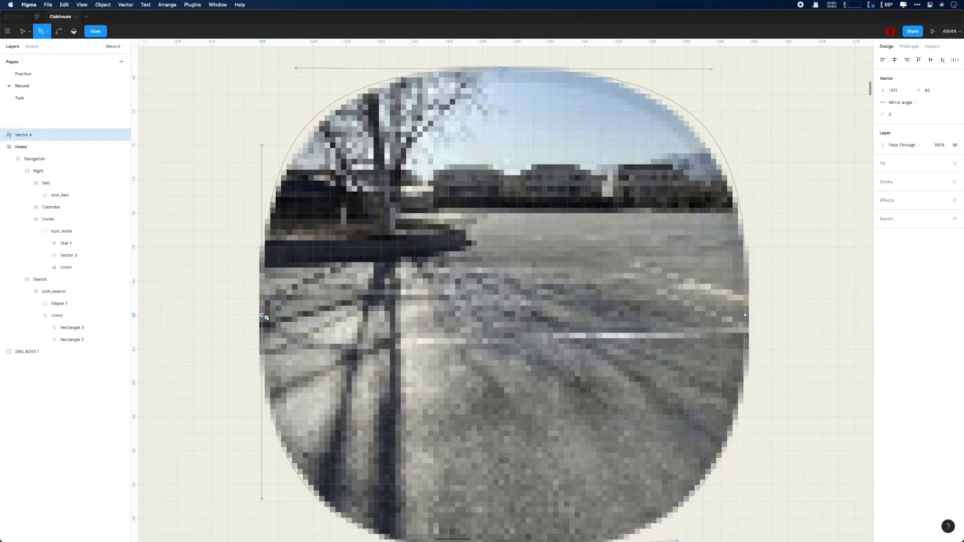
left_click_drag(258, 315, 264, 314)
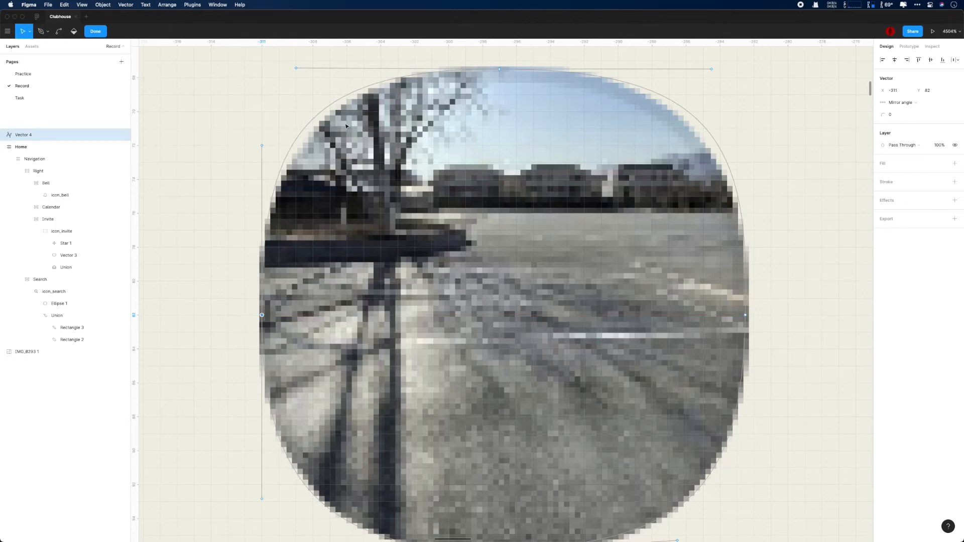
key("Right")
key("Left")
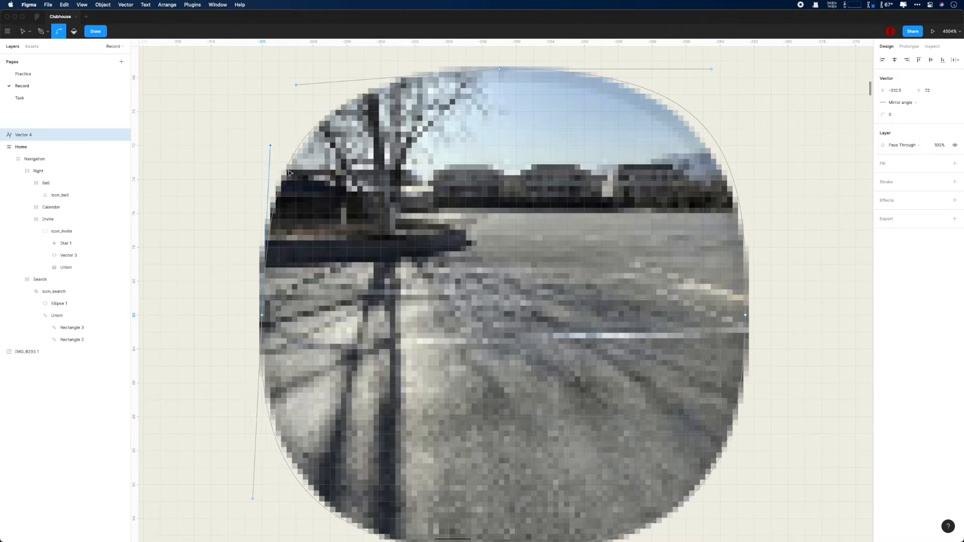
scroll(288, 145, "down", 2)
left_click_drag(255, 456, 261, 455)
Step: Level the bottom and top points' handles and make the right point's handles vertical
left_click(339, 504)
left_click_drag(677, 497, 679, 502)
left_click_drag(738, 455, 748, 451)
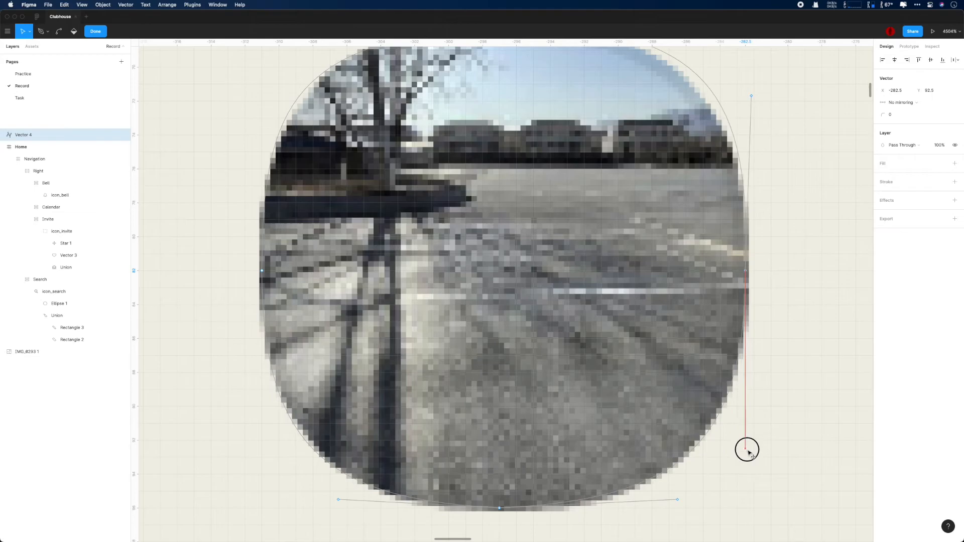
left_click_drag(752, 96, 746, 92)
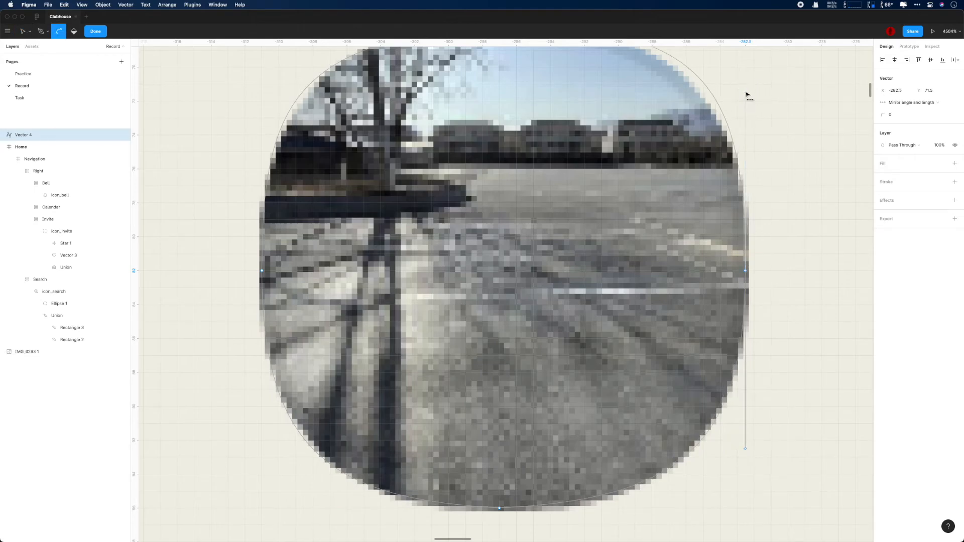
scroll(747, 95, "up", 2)
left_click_drag(711, 137, 686, 144)
mouse_move(295, 151)
left_mouse_down()
mouse_move(314, 160)
mouse_move(296, 145)
left_mouse_up()
left_click(262, 213)
Step: Make the bottom point's handles horizontal and the right point's upper handle vertical
left_click_drag(257, 214, 261, 216)
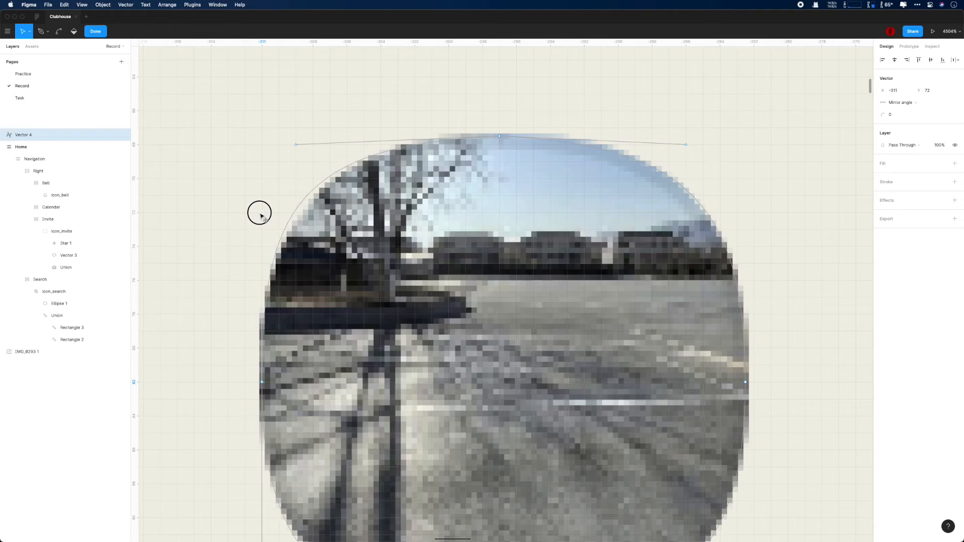
scroll(278, 234, "down", 5)
left_click(499, 424)
scroll(502, 432, "up", 5)
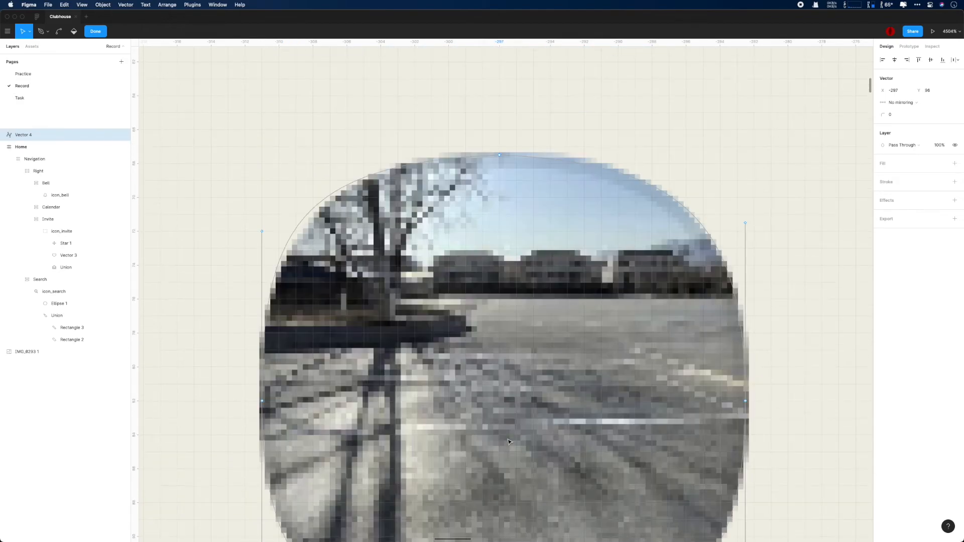
scroll(551, 218, "down", 3)
scroll(551, 217, "down", 3)
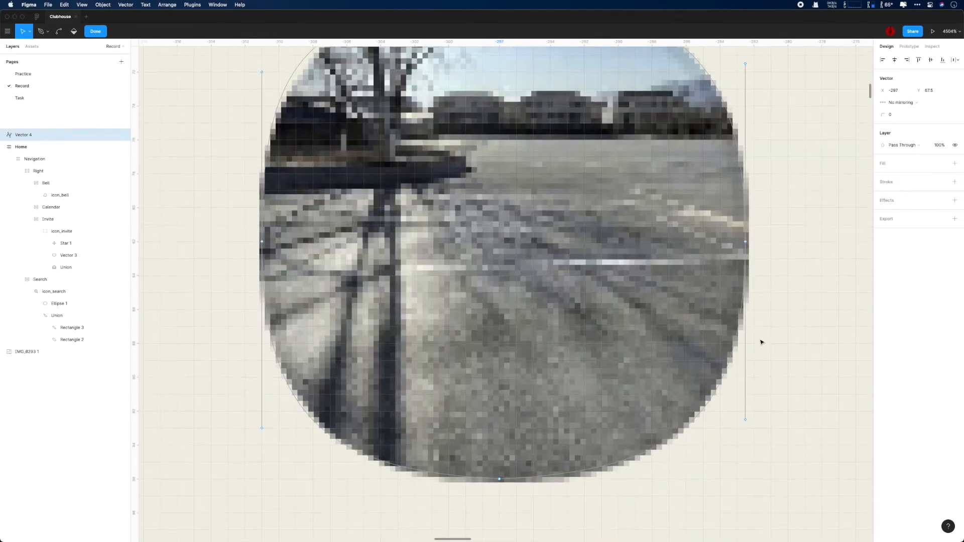
mouse_move(681, 477)
left_mouse_down()
mouse_move(689, 489)
mouse_move(695, 472)
left_mouse_up()
left_click(340, 473)
mouse_move(746, 430)
left_mouse_down()
mouse_move(733, 420)
mouse_move(738, 428)
left_mouse_up()
scroll(739, 428, "up", 3)
left_click_drag(754, 118, 718, 147)
Step: Turn off handle mirroring on the right point and adjust its handles independently
key("v")
mouse_move(742, 492)
left_mouse_down()
mouse_move(748, 485)
mouse_move(721, 493)
mouse_move(736, 492)
left_mouse_up()
left_click(912, 102)
left_click(899, 83)
left_click_drag(753, 118, 739, 121)
Step: Straighten the left point's upper handle and shift the left anchor slightly
left_click(745, 306)
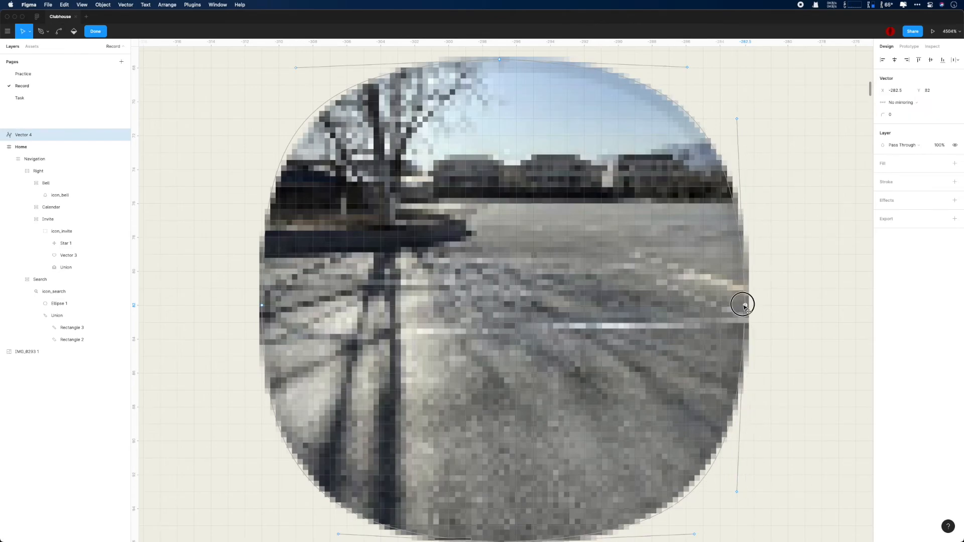
left_click(262, 305)
mouse_move(262, 136)
left_mouse_down()
mouse_move(273, 143)
mouse_move(262, 136)
left_mouse_up()
left_click(261, 306)
left_click(262, 137)
scroll(431, 485, "down", 1)
left_click_drag(262, 283, 253, 283)
left_click_drag(253, 114, 278, 112)
left_click(253, 283)
Step: Set the left point to No mirroring and reposition its upper and lower handles
left_click(904, 102)
left_click(902, 93)
left_click_drag(225, 467, 271, 471)
left_click(253, 283)
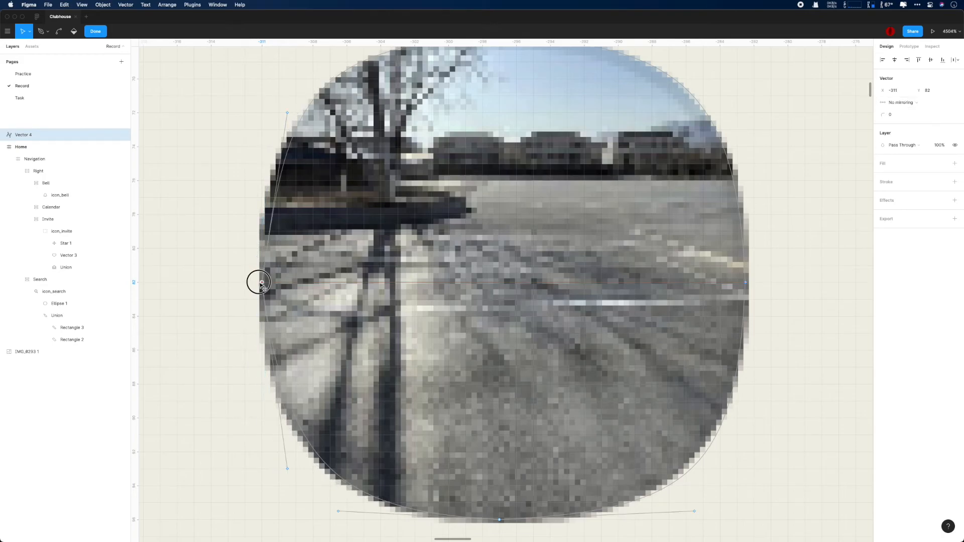
left_click_drag(253, 283, 261, 282)
key("super+z")
left_click(899, 115)
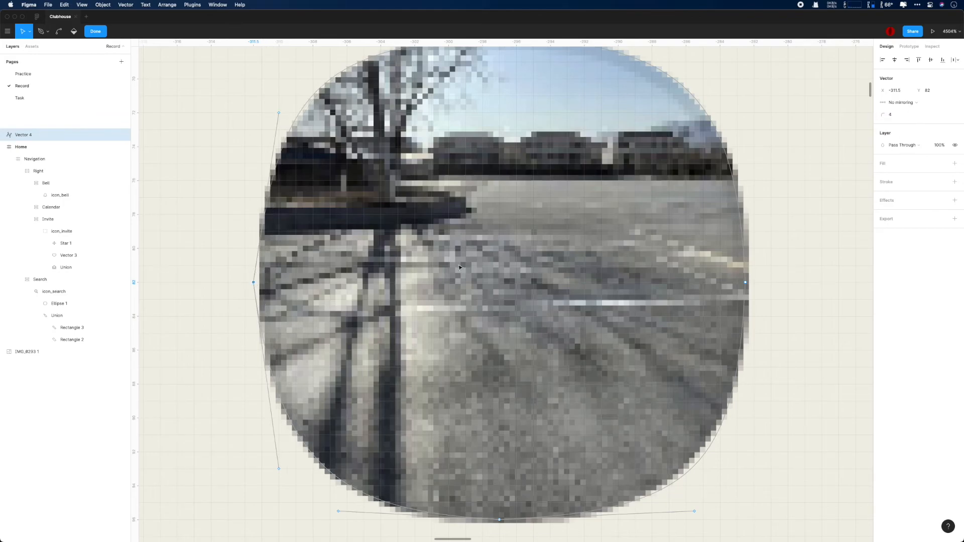
left_click_drag(254, 283, 263, 284)
left_click_drag(288, 113, 271, 113)
left_click_drag(288, 471, 272, 472)
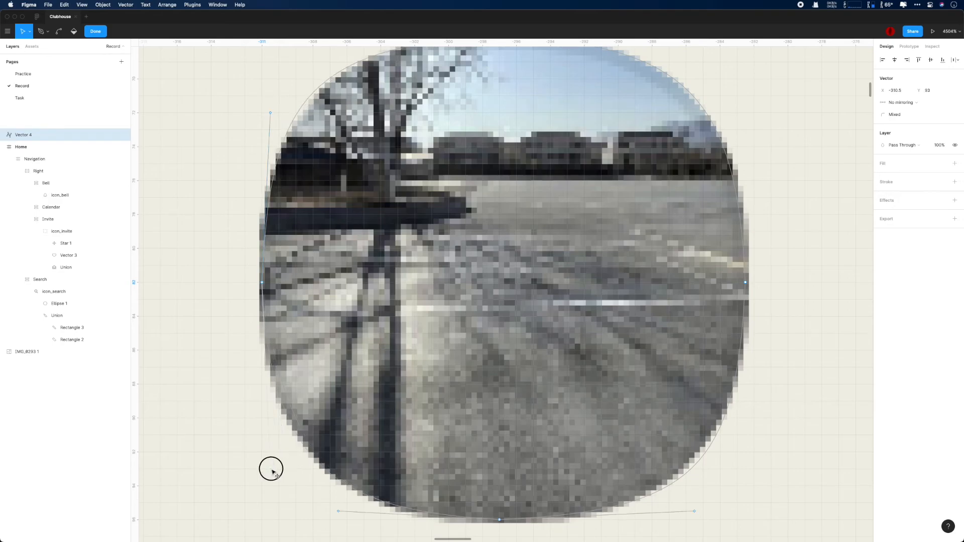
Step: Check the top point and exit path editing on the squircle
scroll(766, 335, "down", 3)
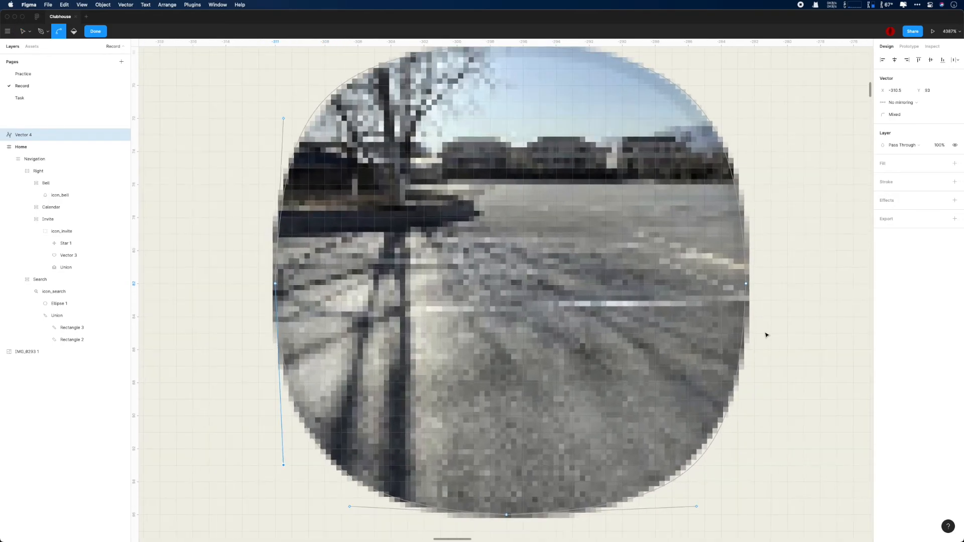
scroll(667, 502, "up", 3)
left_click(507, 104)
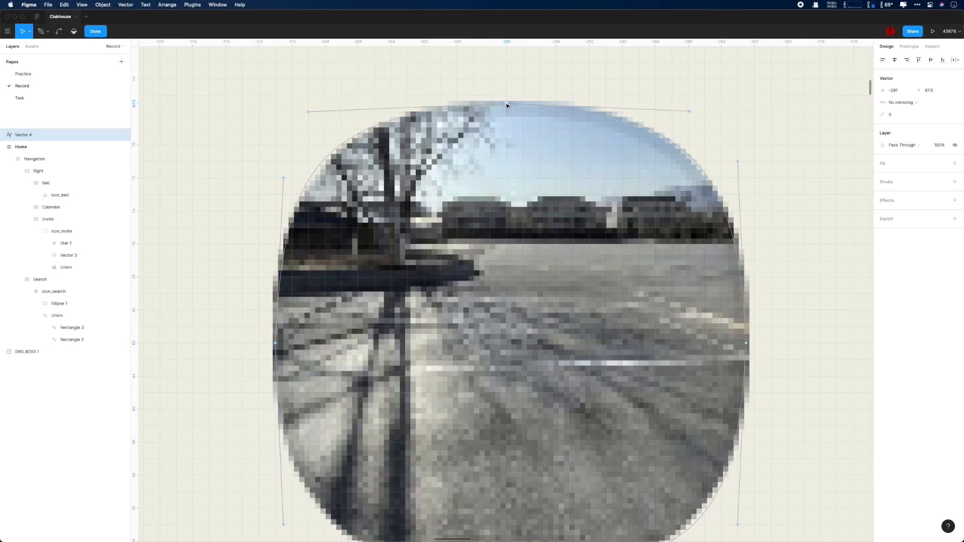
scroll(508, 106, "down", 3)
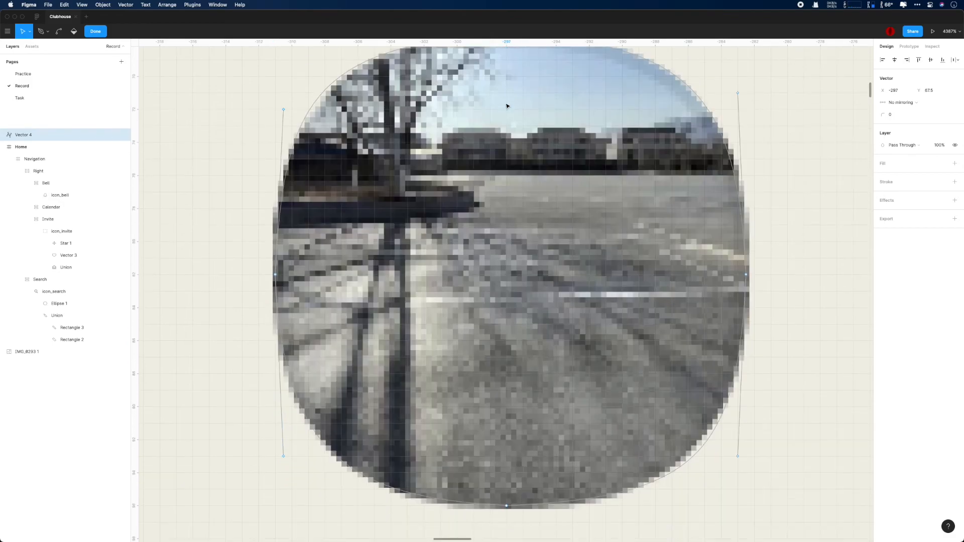
scroll(507, 105, "up", 2)
key("Escape")
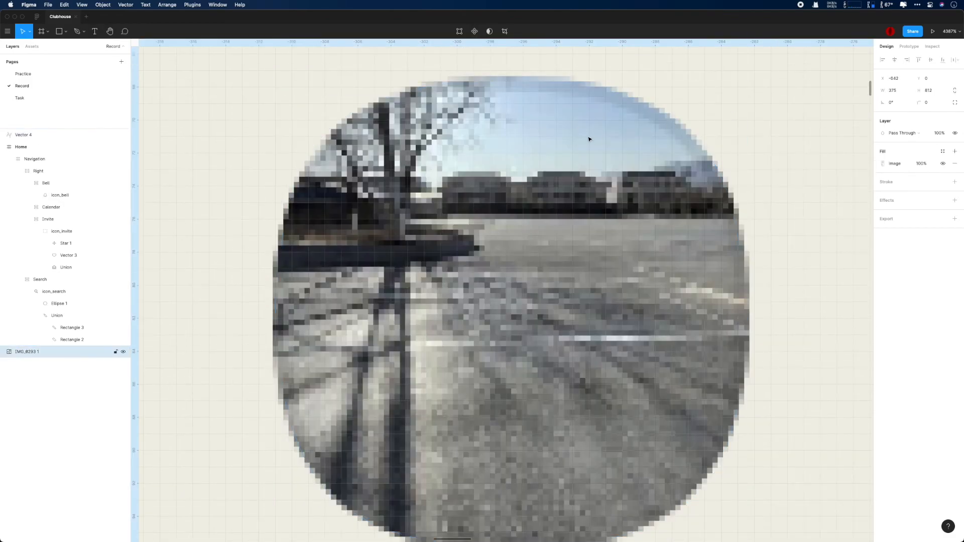
Step: Give the shape a grey fill and move it to the left of the photo avatar
left_click(955, 152)
scroll(786, 201, "down", 1)
scroll(555, 208, "down", 10)
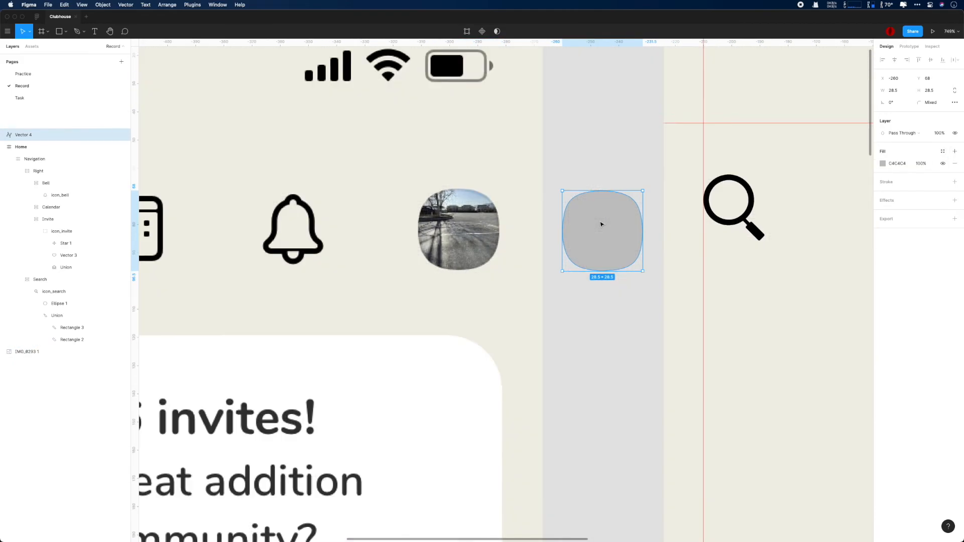
left_click_drag(602, 224, 349, 167)
scroll(382, 188, "up", 8)
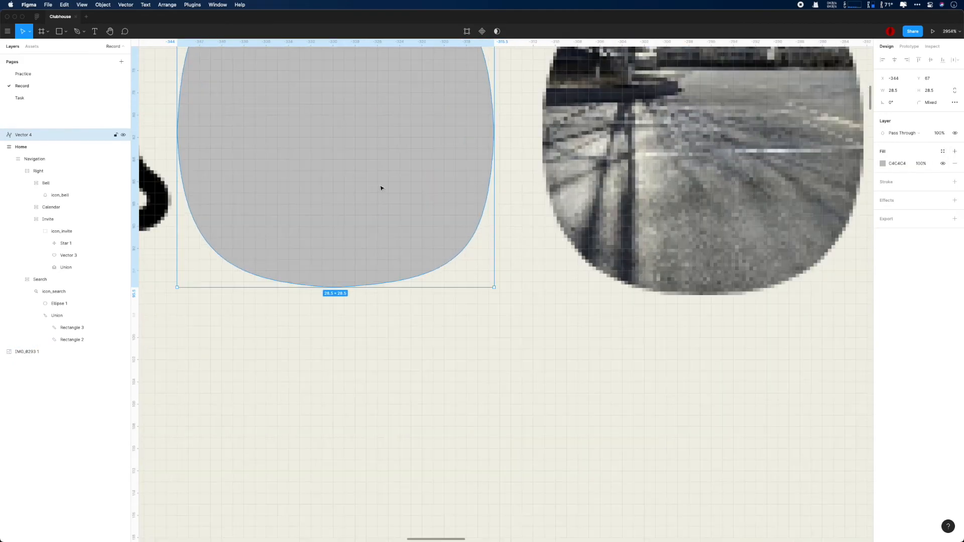
scroll(502, 181, "up", 3)
left_click(520, 180)
Step: Enter point editing on the grey shape and select its anchors for corner rounding
double_click(404, 199)
left_click_drag(159, 78, 519, 407)
left_click(334, 60, "super")
key("super+z")
left_click(177, 221)
left_click_drag(330, 58, 497, 382)
left_click(426, 250)
key("super+a")
left_click(891, 115)
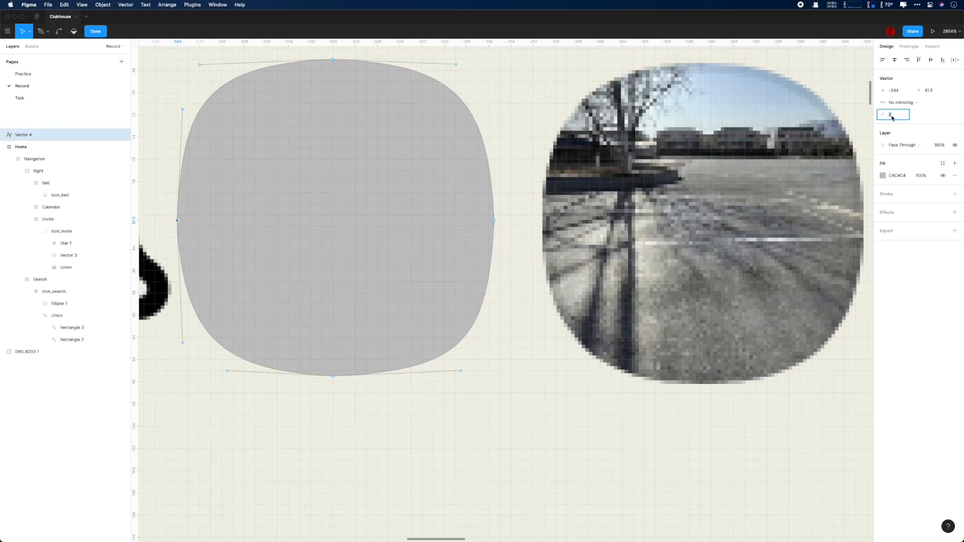
key("Return")
key("Return")
left_click(575, 377)
Step: Re-edit the grey shape's points and set a corner radius on its top anchor
double_click(232, 75)
key("super+a")
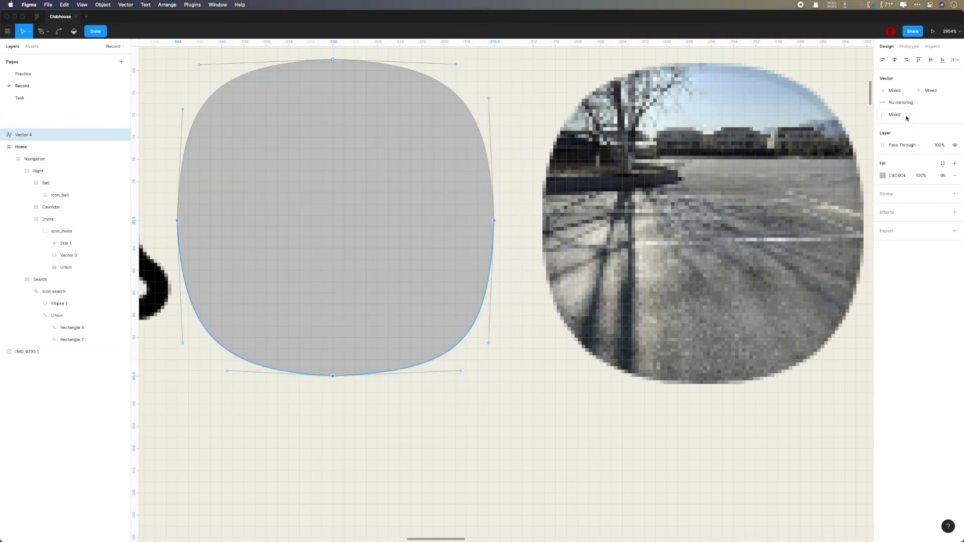
double_click(524, 337)
double_click(474, 234)
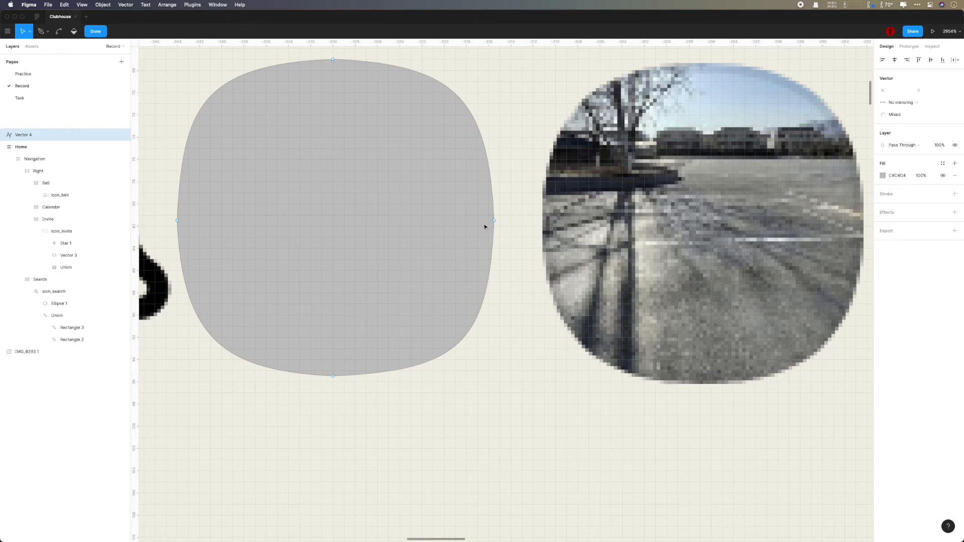
left_click(494, 221)
scroll(498, 245, "up", 1)
left_click(329, 56)
key("Return")
left_click(329, 380)
key("Escape")
Step: Compare the grey shape against the photo avatar, then return to its point editing
scroll(490, 382, "down", 1)
left_click(489, 407)
scroll(545, 413, "up", 1)
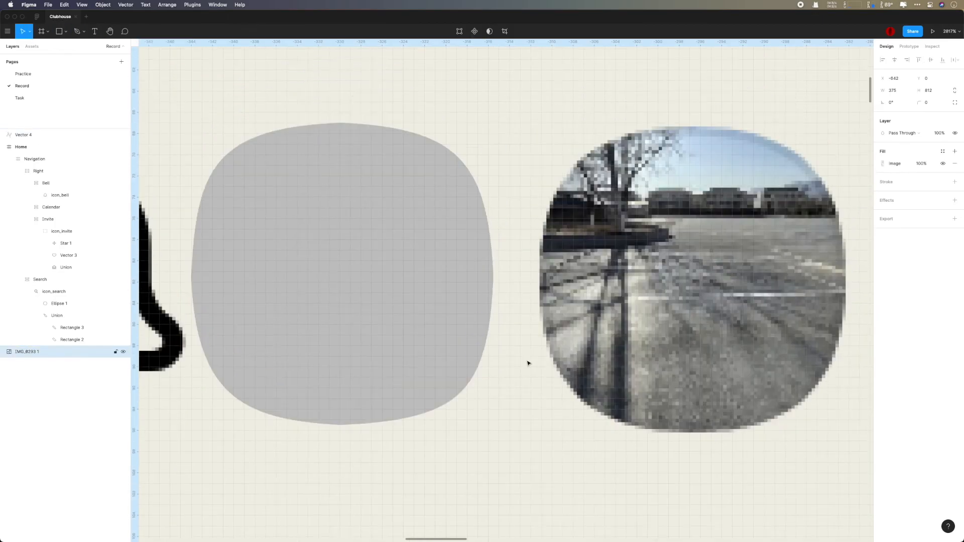
left_click(383, 189)
scroll(383, 185, "down", 1)
scroll(359, 200, "up", 5)
key("Return")
scroll(382, 191, "left", 3)
Step: Round the grey shape's top anchor with a corner radius of 10
left_click(464, 127)
left_click(893, 115)
type("10")
key("Return")
left_click(529, 86)
left_click(464, 125)
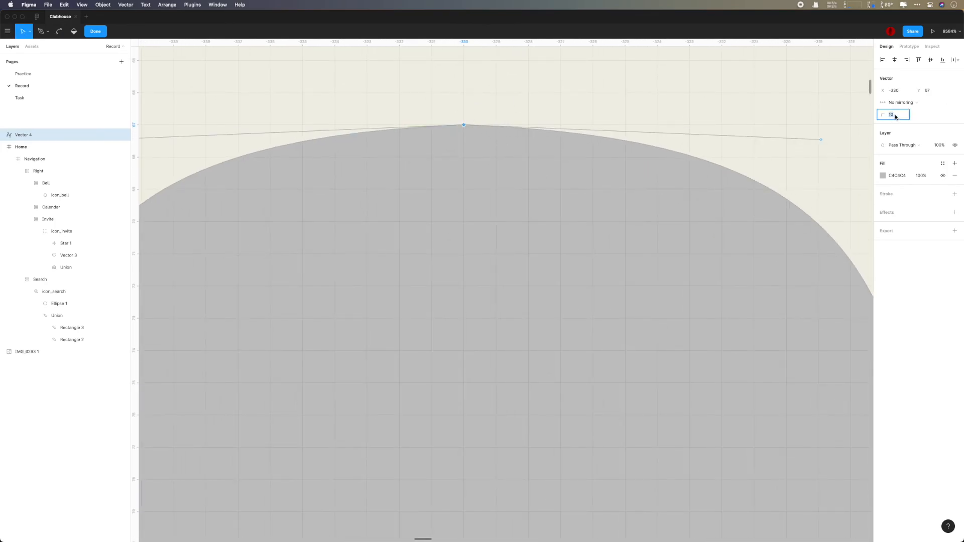
key("Return")
left_click(605, 101)
scroll(659, 141, "down", 1)
key("Escape")
Step: Check the shape's outline against the photo avatar again
left_click(691, 123)
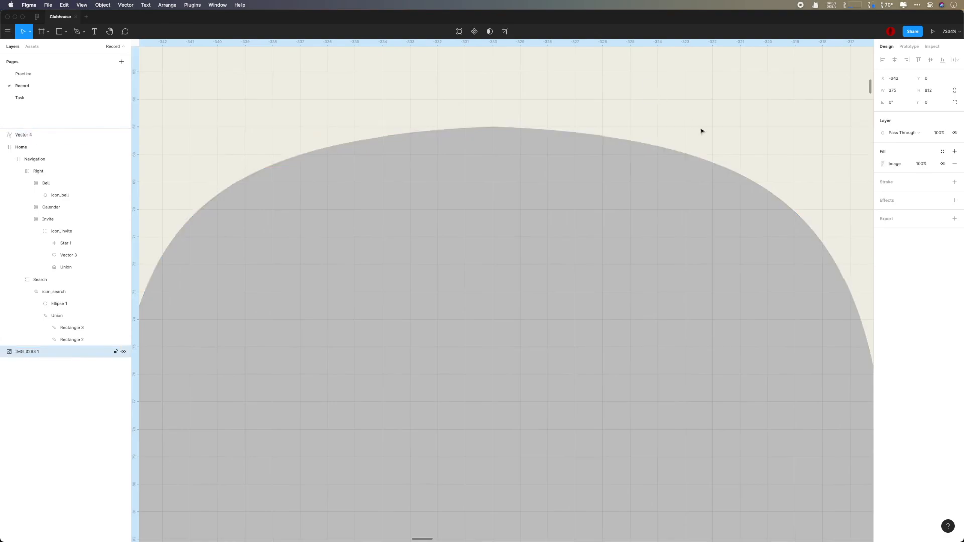
scroll(703, 136, "down", 4)
scroll(705, 138, "down", 1)
scroll(798, 256, "down", 1)
double_click(613, 291)
left_click_drag(351, 286, 827, 319)
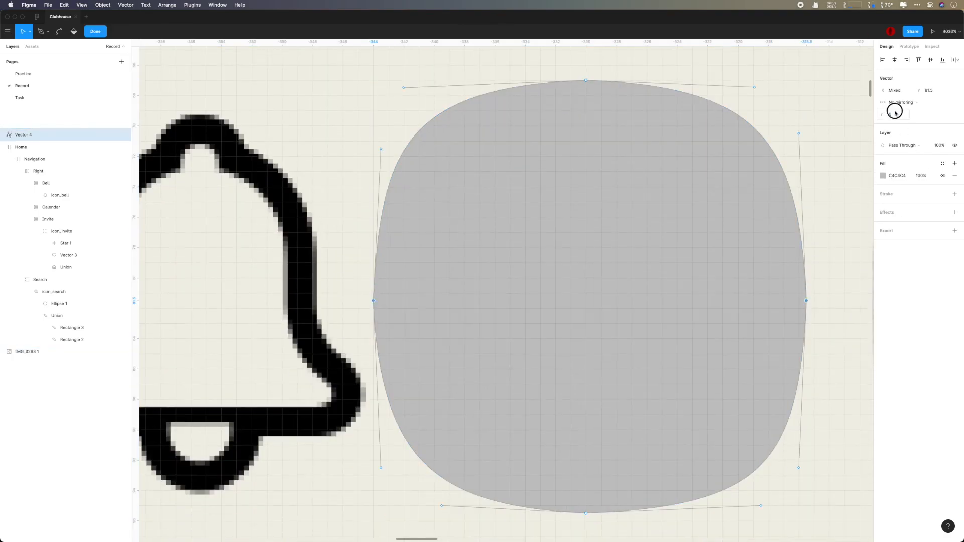
key("Escape")
left_click(851, 239)
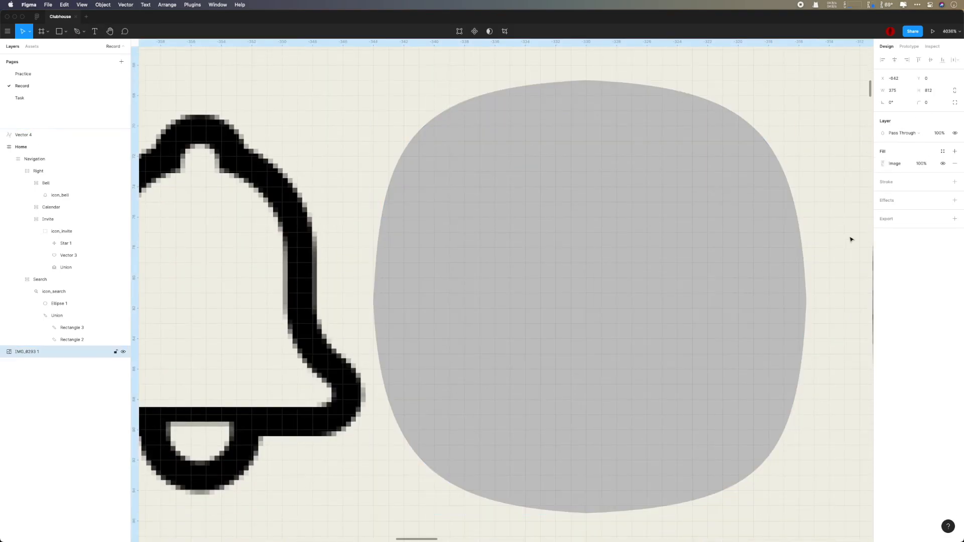
scroll(851, 240, "down", 1)
scroll(852, 239, "down", 6)
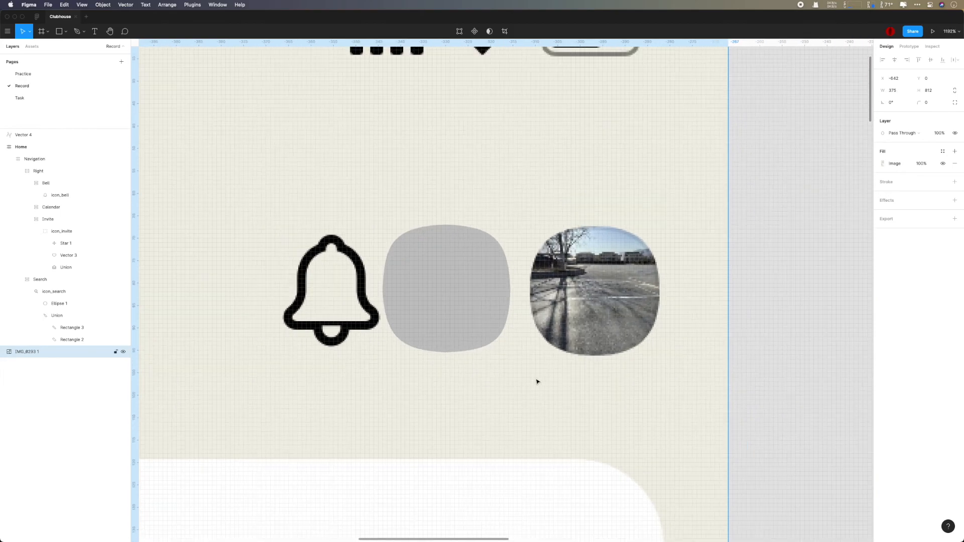
Step: Apply a corner radius to all of the grey shape's anchors and recheck the photo
double_click(484, 307)
scroll(484, 307, "up", 3)
left_click_drag(330, 173, 541, 403)
left_click(903, 117)
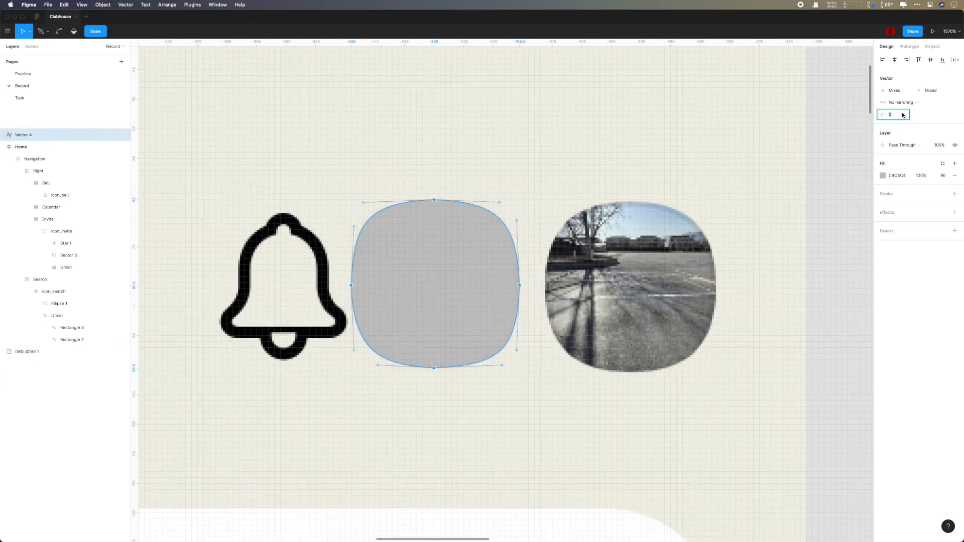
key("Escape")
key("Escape")
left_click(740, 142)
scroll(740, 142, "up", 6)
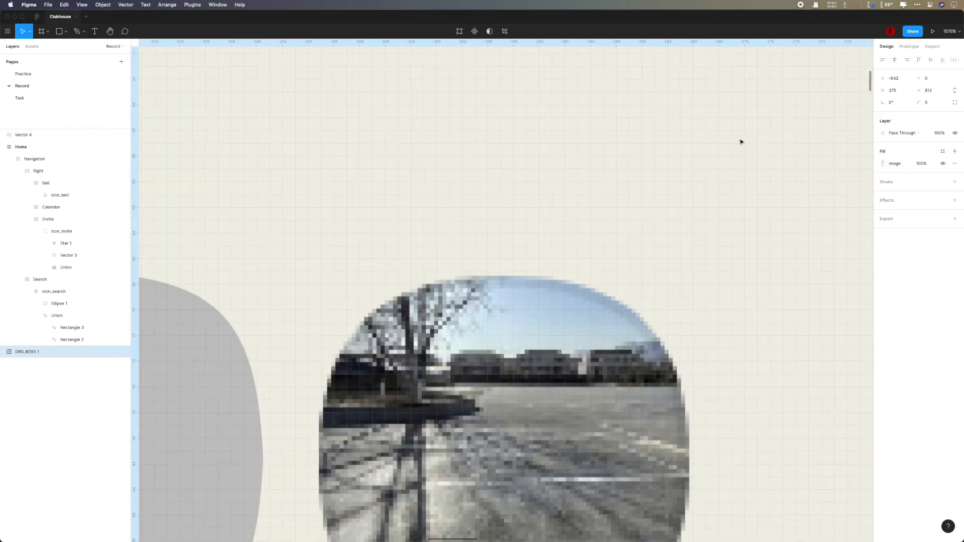
scroll(740, 142, "left", 8)
Step: Level the top anchor's left and right curve handles
double_click(503, 288)
left_click(428, 216)
left_click_drag(598, 223, 596, 217)
left_click_drag(245, 223, 245, 218)
scroll(513, 293, "down", 5)
left_click(613, 248)
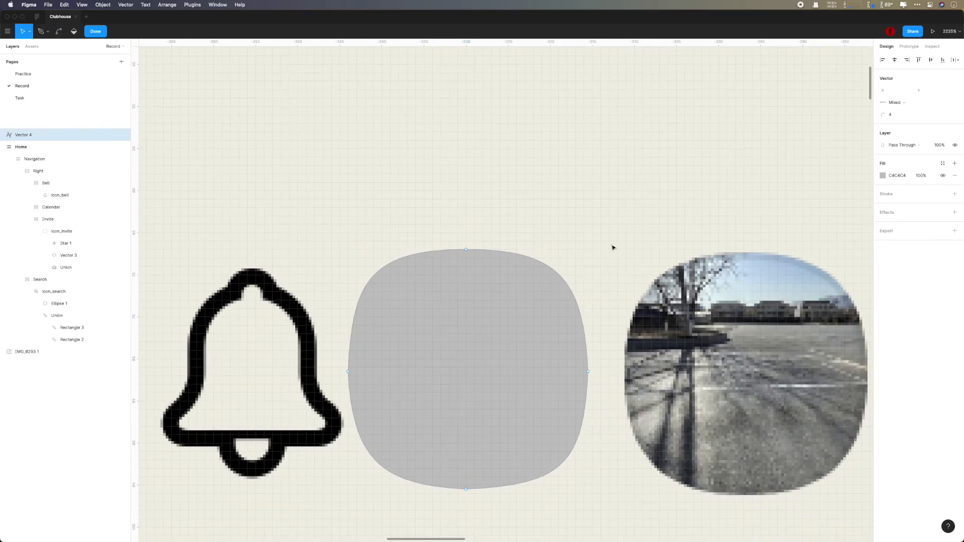
Step: Level the bottom anchor's handles and make the right anchor's handles vertical
left_click(348, 371)
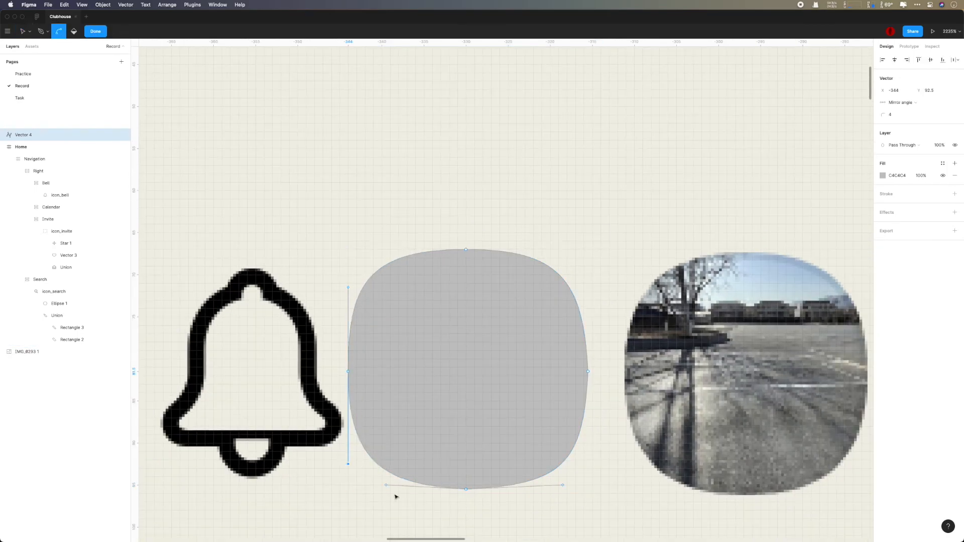
scroll(410, 483, "up", 4)
left_click(386, 485)
left_click_drag(668, 487, 669, 493)
left_click_drag(371, 485, 370, 492)
left_click(712, 293)
left_click_drag(705, 136, 712, 136)
left_click_drag(705, 450, 712, 450)
scroll(748, 443, "down", 4)
double_click(751, 443)
Step: Lay the grey squircle over the photo avatar and nudge it upward to compare
scroll(790, 443, "down", 2)
scroll(790, 443, "right", 5)
left_click_drag(423, 313, 342, 279)
scroll(641, 323, "up", 3)
key("Up")
scroll(390, 274, "down", 5)
scroll(389, 271, "down", 1)
left_click(728, 242)
Step: Fill the squircle with an Avatars plugin photo and wrap it in an auto layout frame named Avatar
left_click(379, 266)
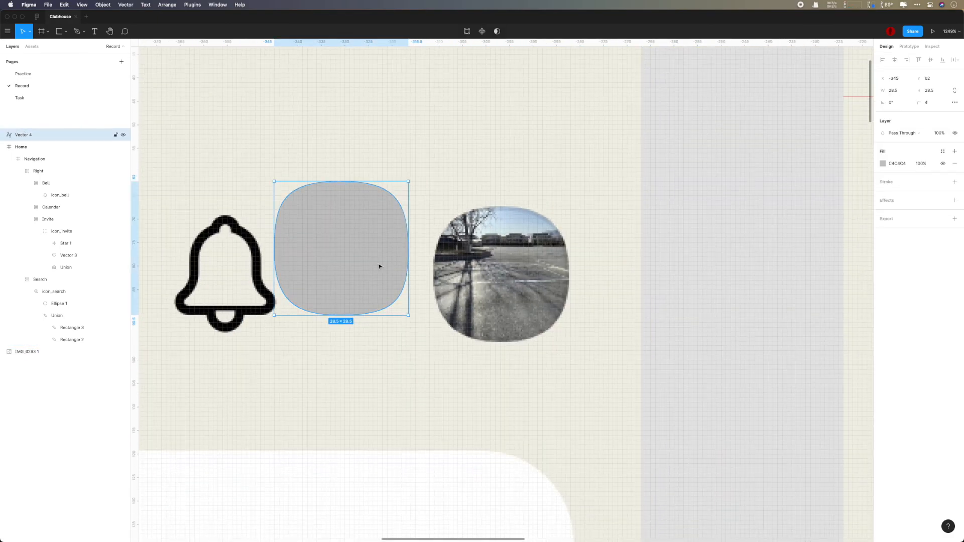
right_click(379, 267)
left_click(482, 146)
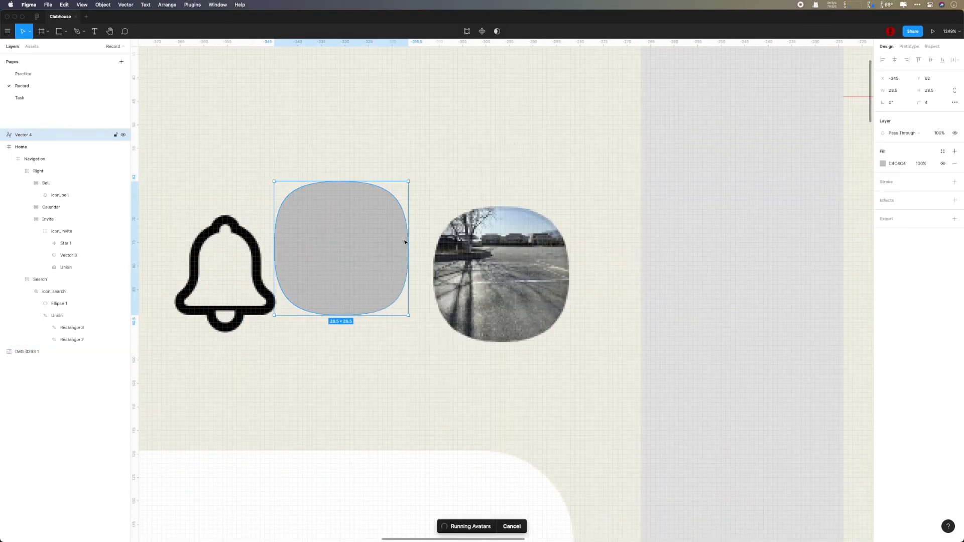
key("shift+a")
key("super+r")
type("Afvatar")
key("Return")
Step: Set the Avatar frame to space-between spacing, height 40 and padding 0
left_click(955, 157)
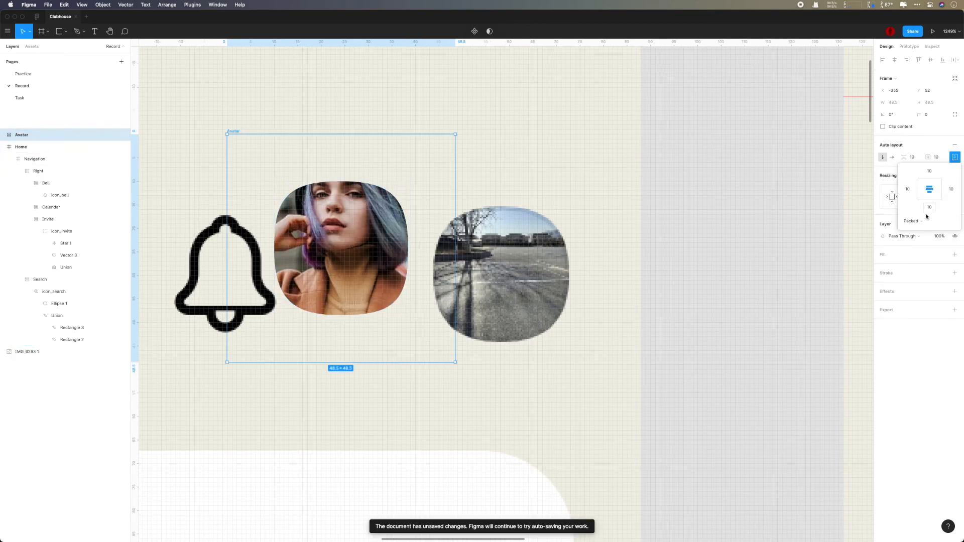
left_click(914, 221)
left_click(923, 234)
left_click(930, 102)
type("40")
key("Return")
left_click(937, 157)
type("0")
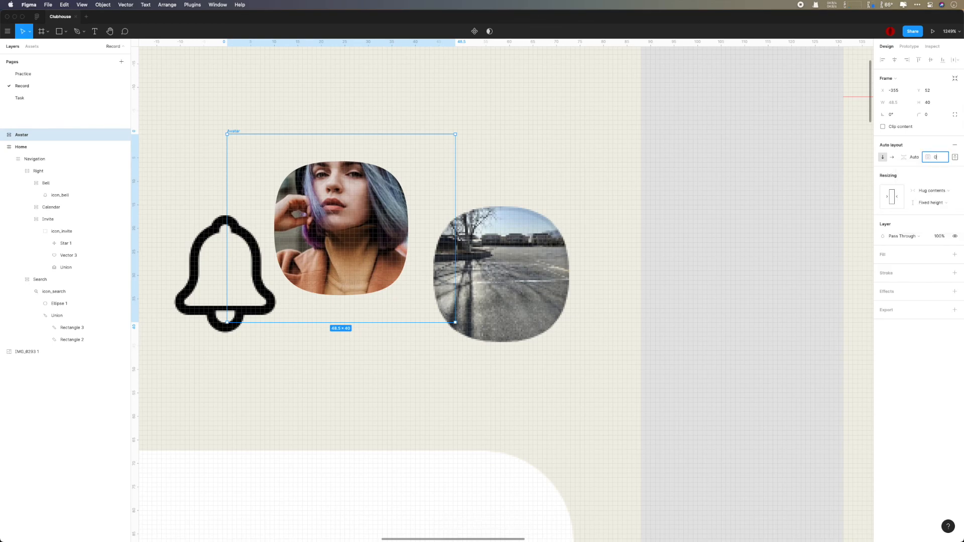
key("Return")
Step: Move the Avatar frame into the Right group and align the group with the guide
left_click_drag(27, 137, 49, 176)
left_click(43, 161)
key("shift+2")
scroll(620, 289, "down", 5)
left_click_drag(578, 277, 476, 278)
scroll(612, 294, "down", 5)
left_click(692, 295)
Step: Hide the rulers and guides and compare the nav bar with the reference
scroll(691, 295, "down", 3)
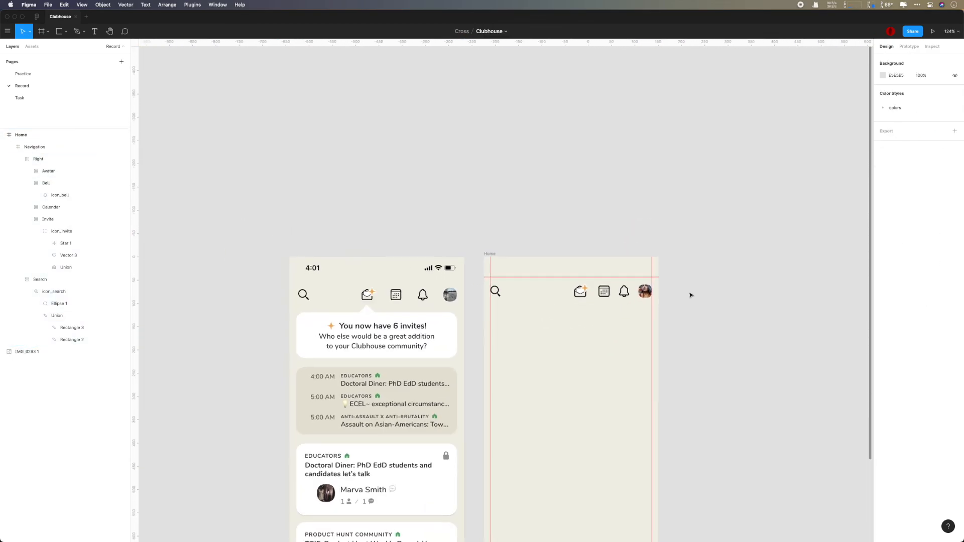
scroll(691, 295, "down", 1)
scroll(690, 296, "up", 3)
key("shift+r")
scroll(689, 297, "up", 3)
scroll(690, 297, "down", 3)
left_click_drag(690, 297, 719, 293)
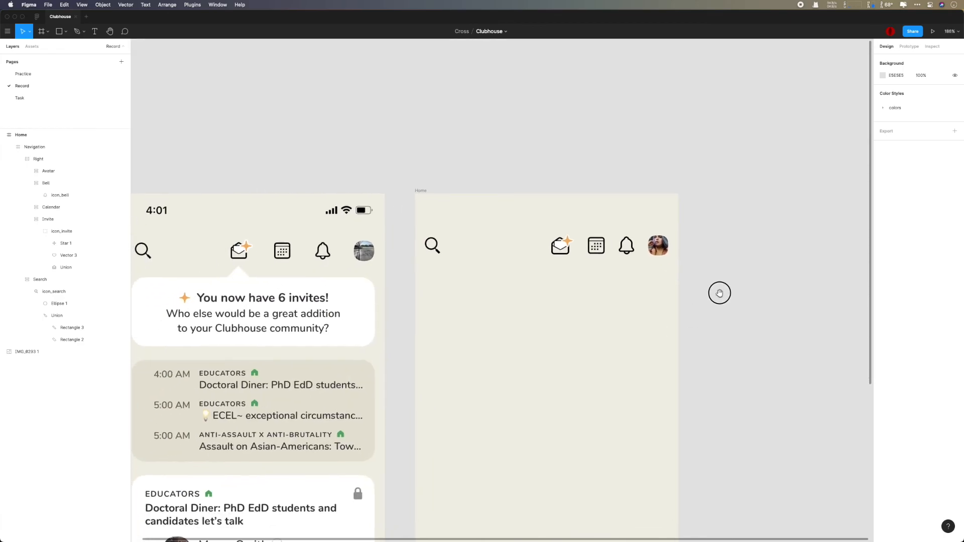
scroll(722, 297, "down", 2)
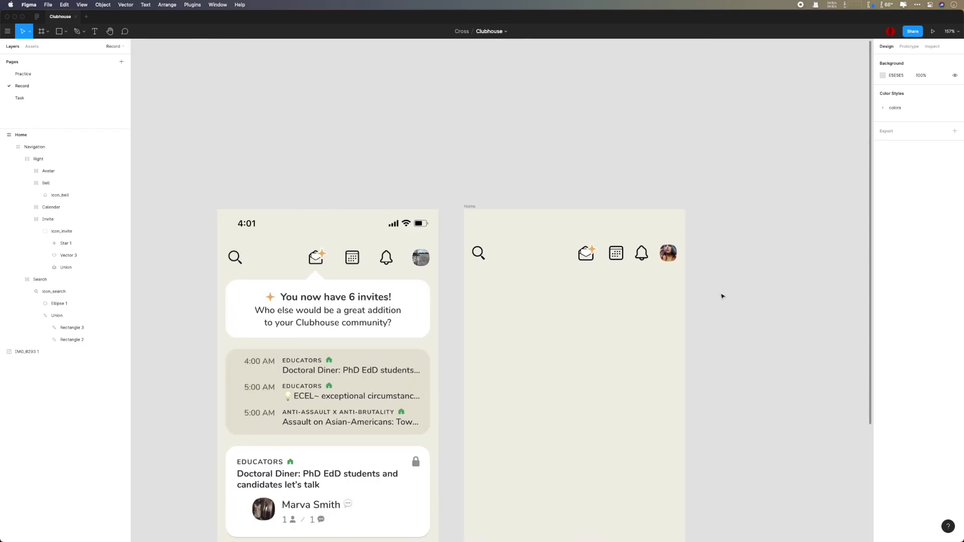
scroll(673, 256, "up", 10)
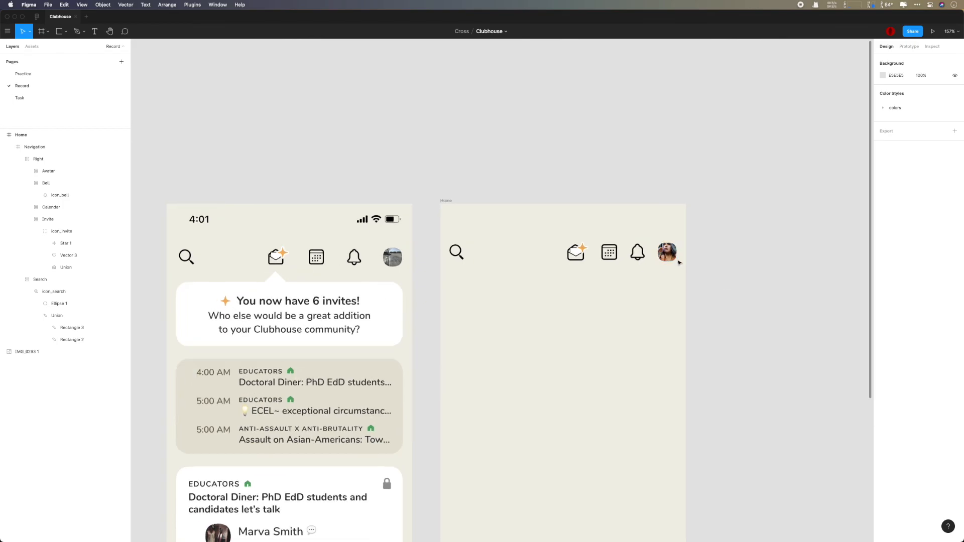
left_click(652, 246)
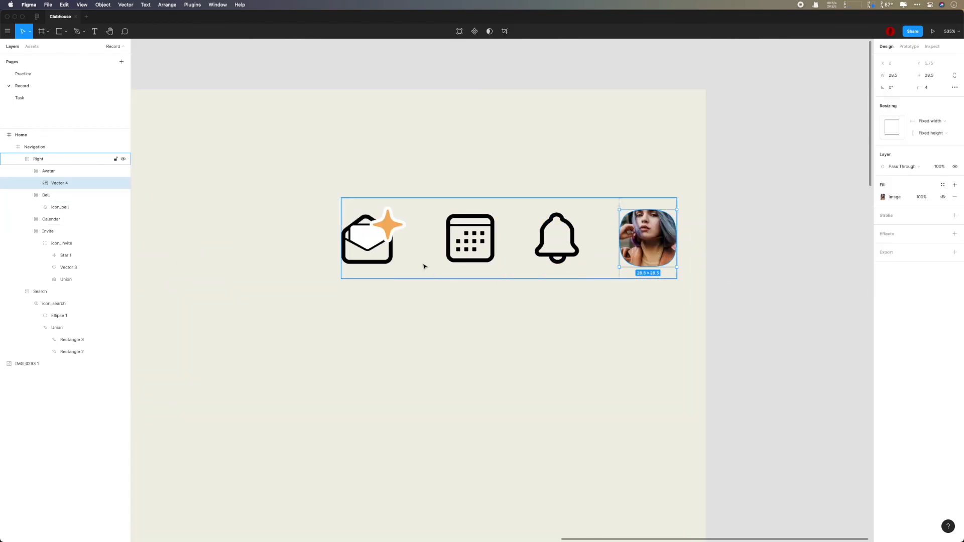
Step: Adjust the Invite frame's auto-layout padding around the invite icon
left_click(450, 258, "super")
left_click(384, 260, "super")
left_click(66, 424)
key("shift+Return")
left_click(955, 142)
key("Return")
Step: Adjust the Avatar frame's padding, then inspect the Bell frame and bell icon
left_click(666, 247)
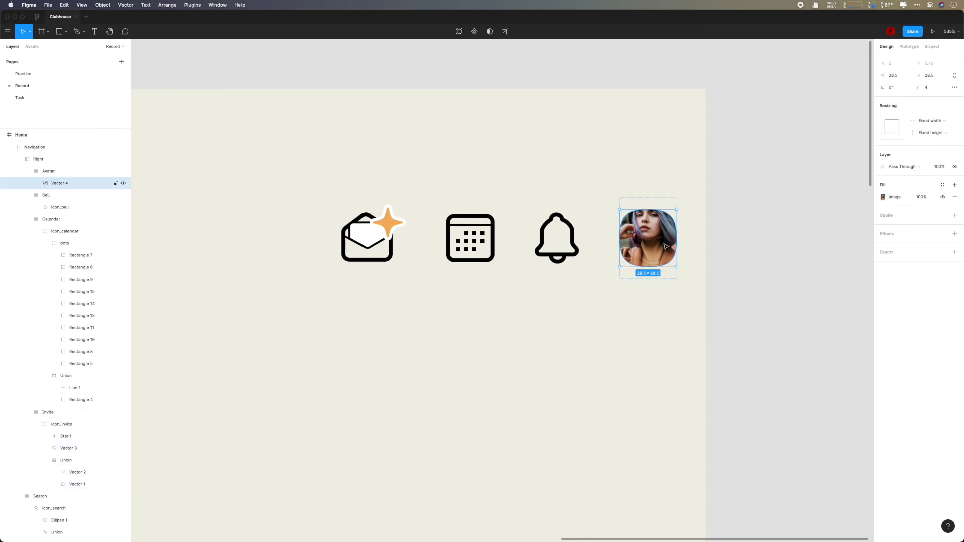
key("shift+Return")
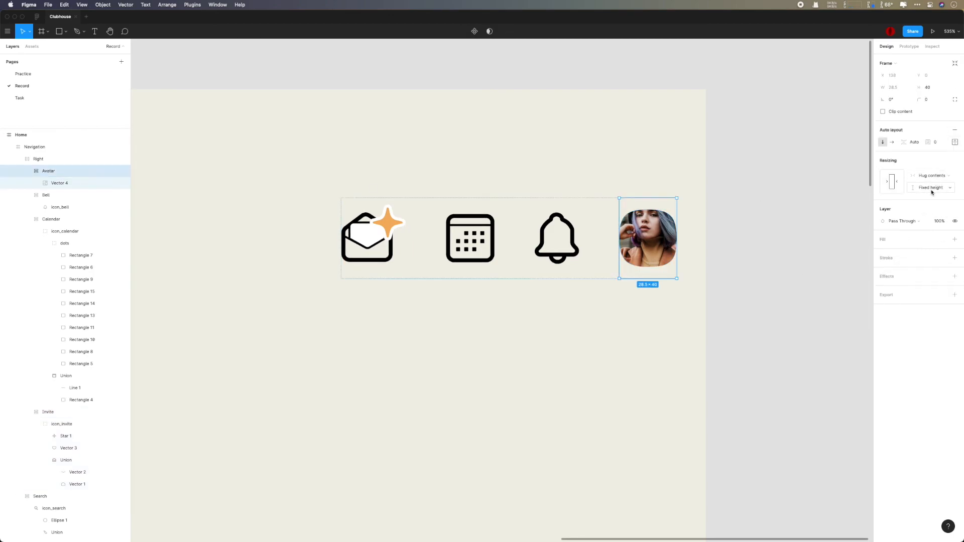
left_click(955, 142)
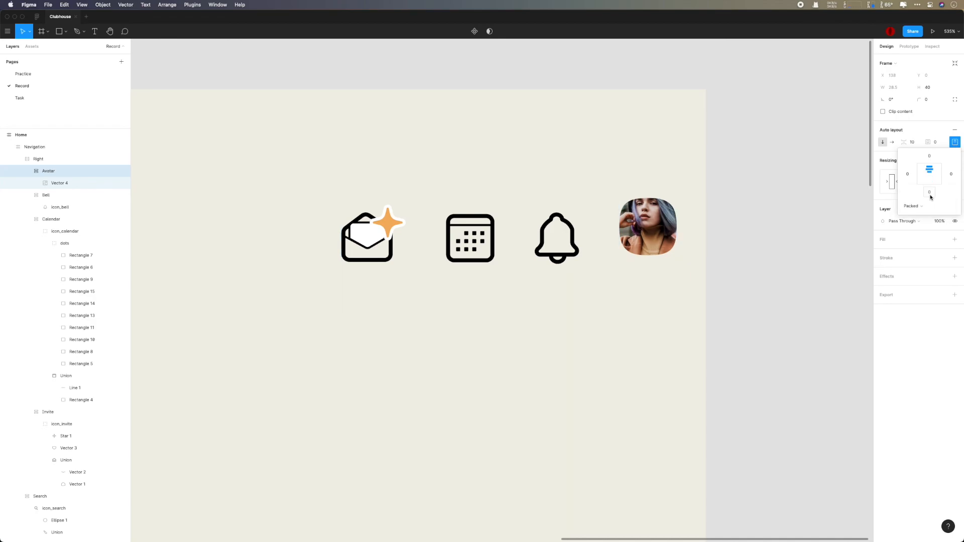
left_click(565, 240)
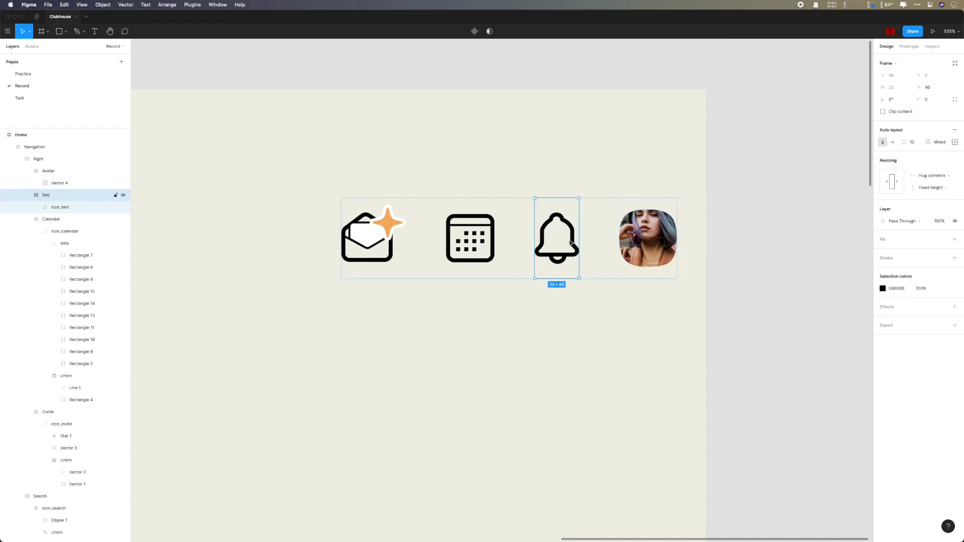
left_click(478, 225, "super")
left_click(552, 222, "super")
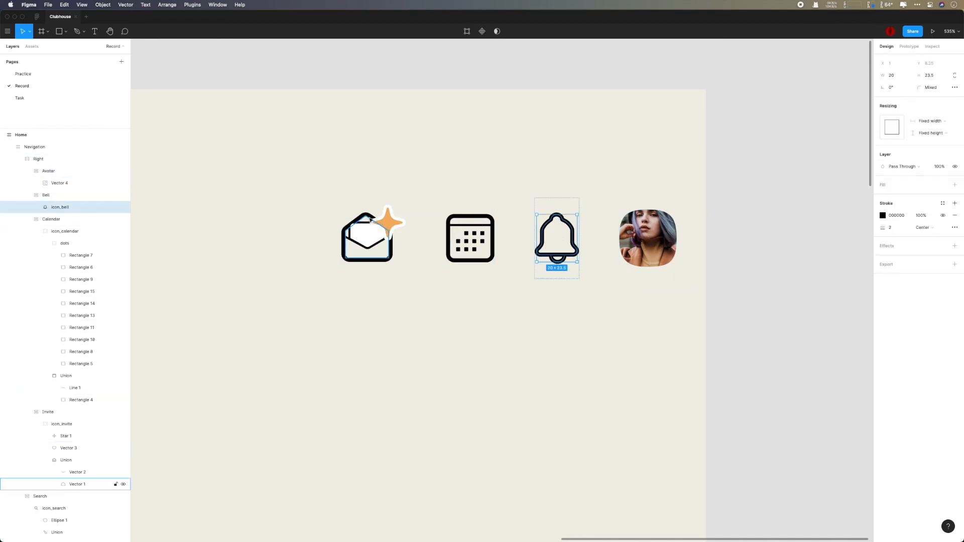
Step: Resize the avatar photo (Vector 4) to 20, then 26 by 26
left_click(647, 238, "super")
type("20")
key("Return")
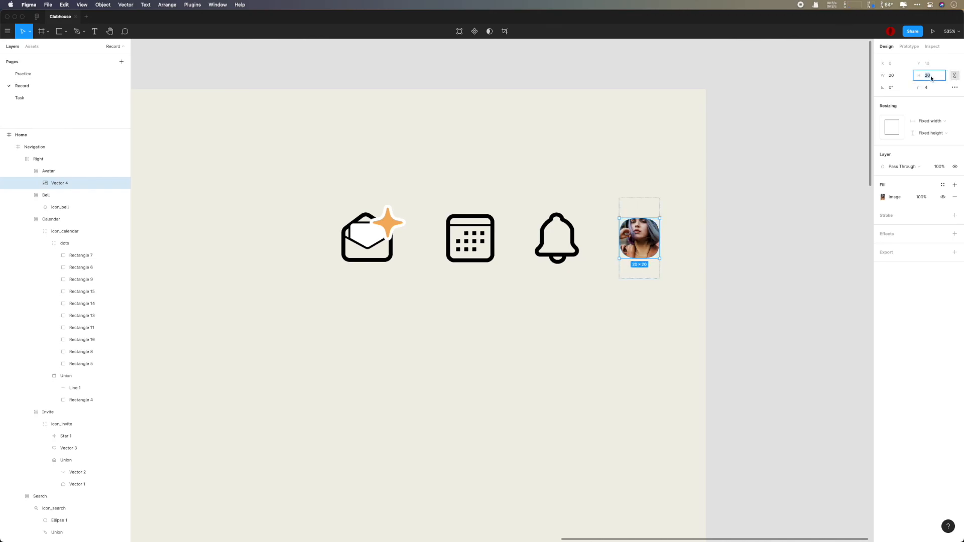
type("26")
key("Return")
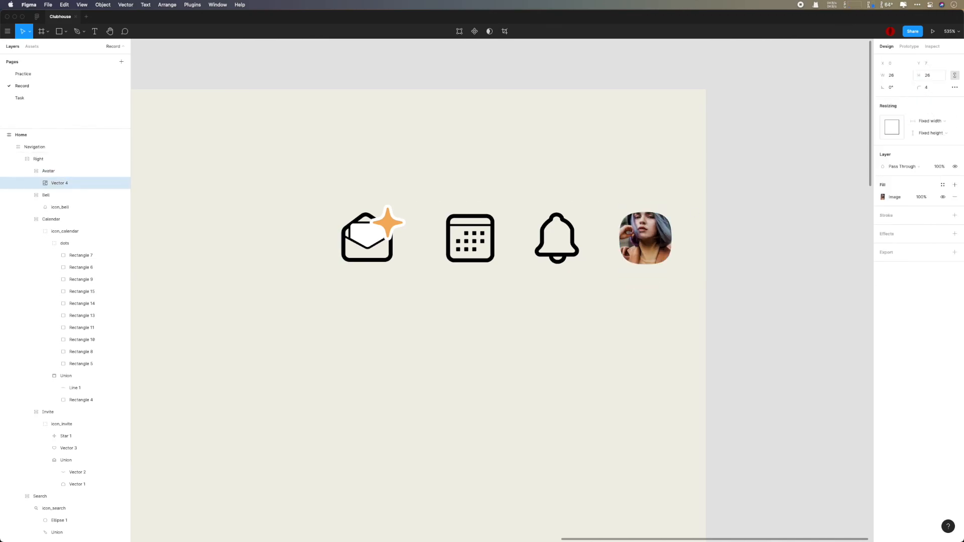
scroll(807, 215, "down", 5)
Step: Change the avatar photo's width to 28, so the squircle ends up 28 × 28
left_click(840, 229)
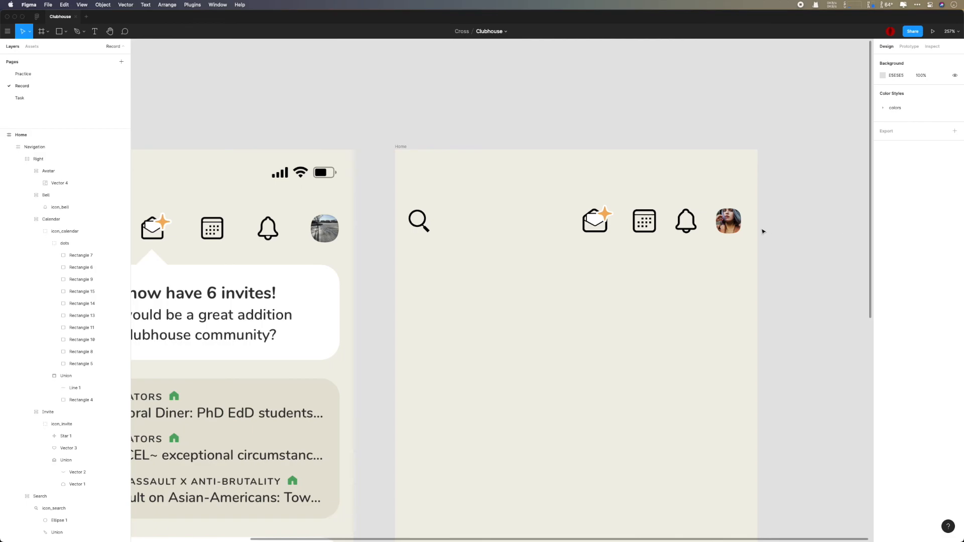
left_click(729, 221, "super")
left_click(894, 76)
type("30")
key("Return")
type("28")
key("Return")
left_click(824, 185)
scroll(816, 190, "down", 2)
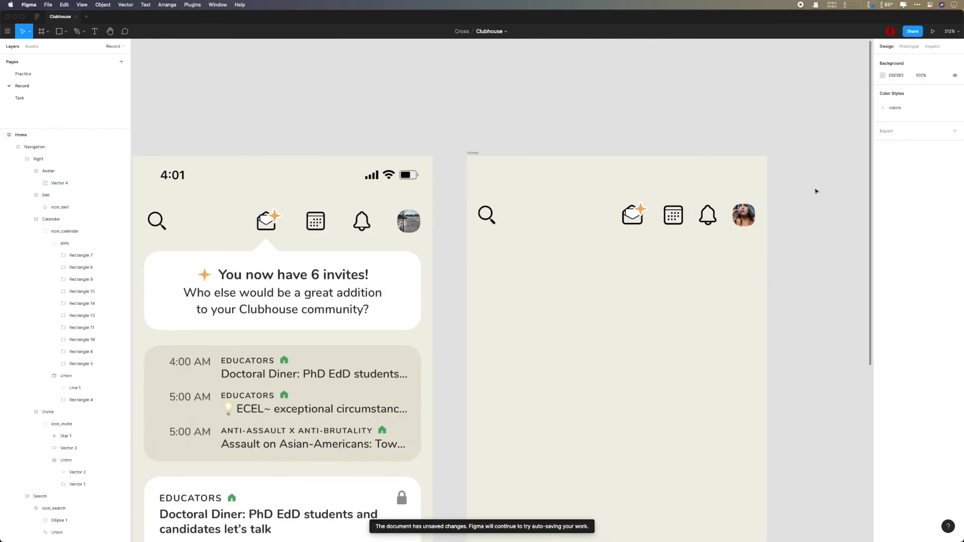
scroll(824, 220, "down", 3)
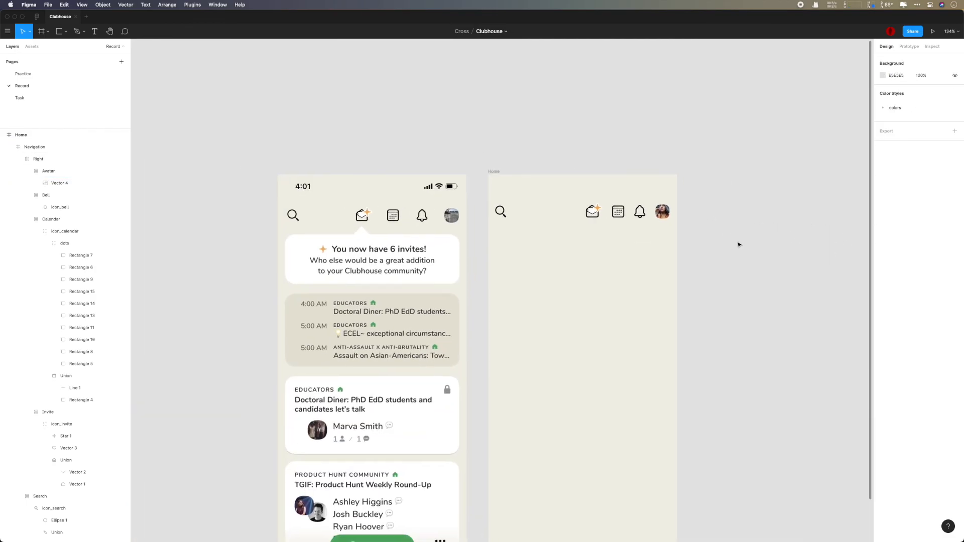